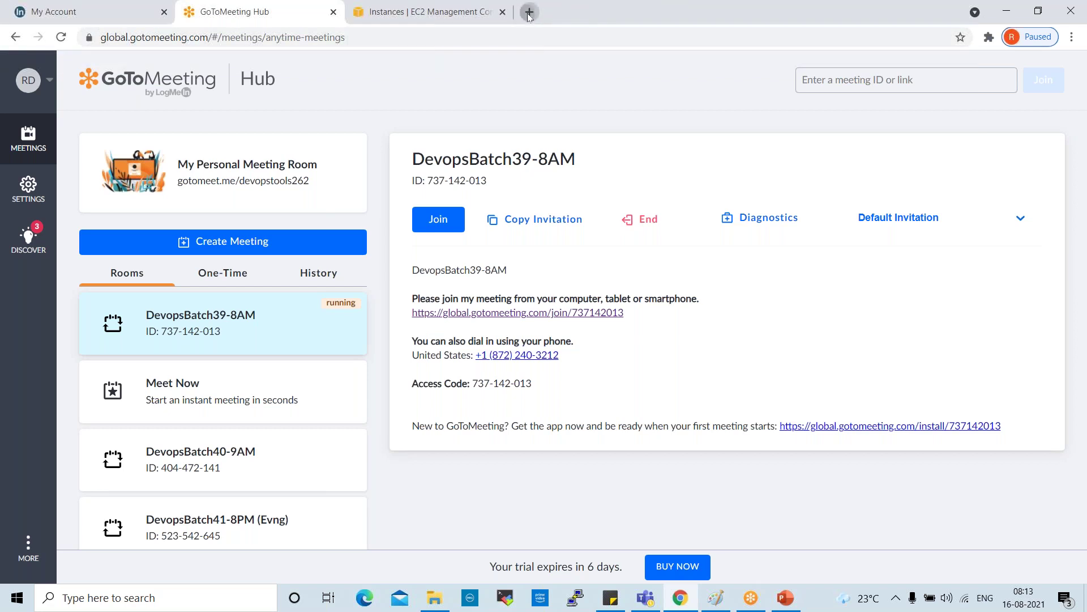
Step: Load portal.azure.com in a new tab and close the personalized recommendations pop-up
{"action": "type", "text": "portal.azure.com"}
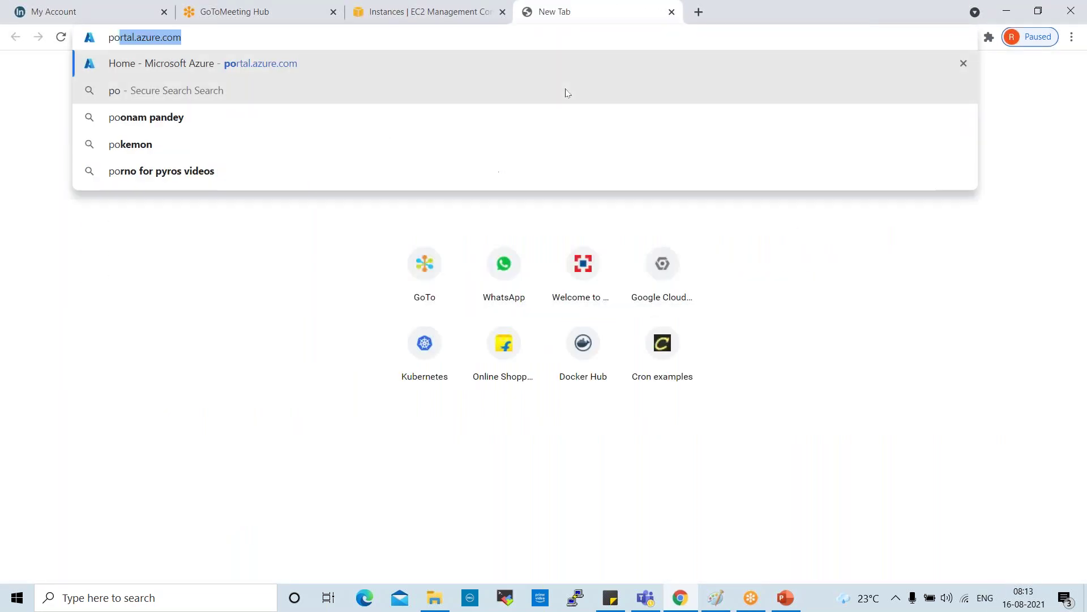
{"action": "key", "text": "Return"}
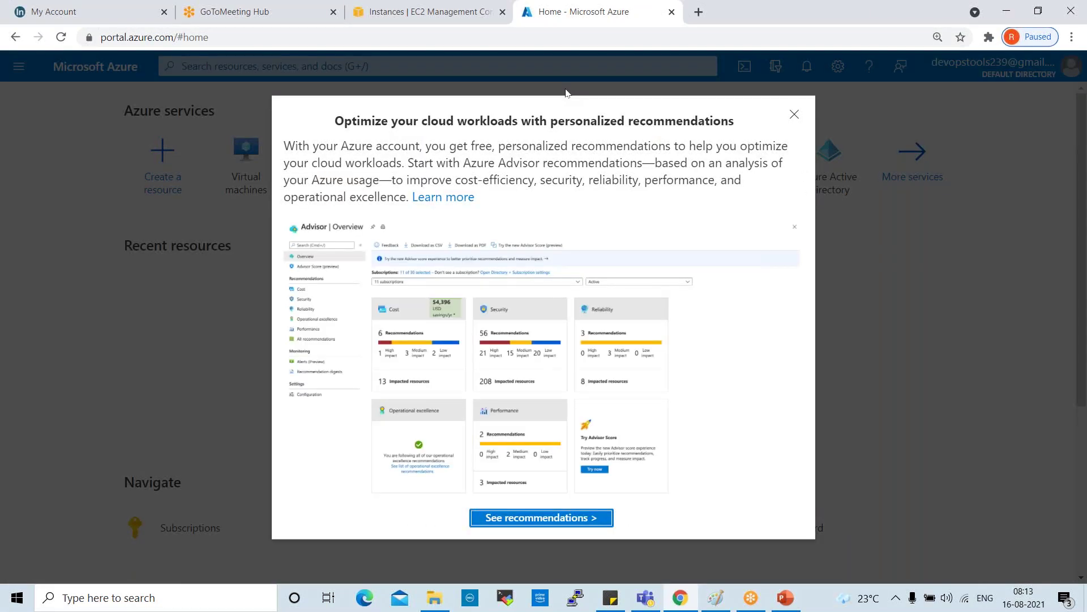
{"action": "left_click", "coordinate": [795, 115]}
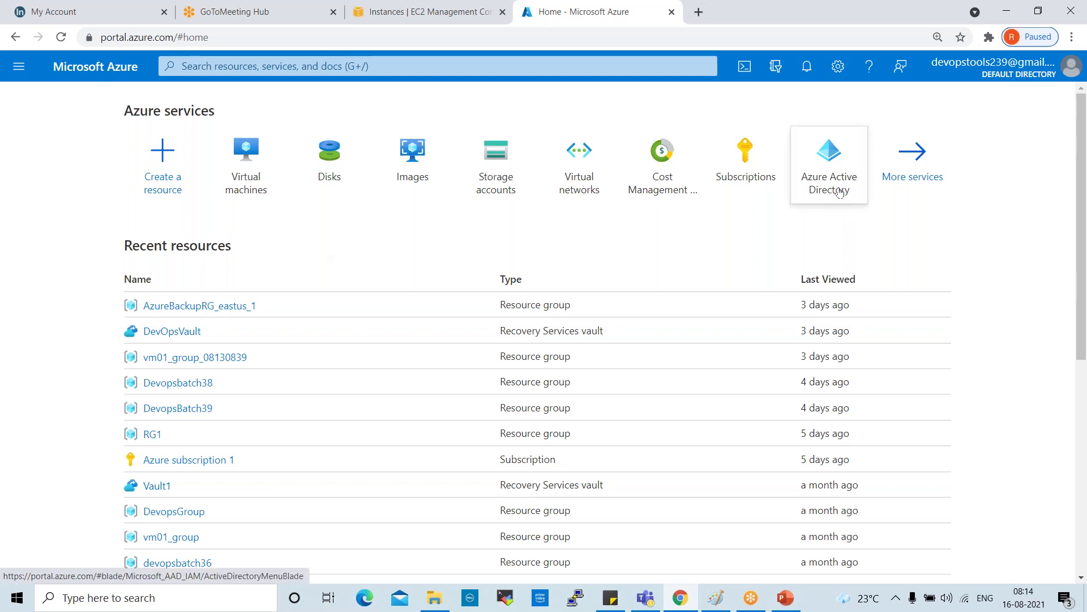
Step: Go to Azure Active Directory from the portal menu and open the Default Directory's Users list
{"action": "left_click", "coordinate": [21, 68]}
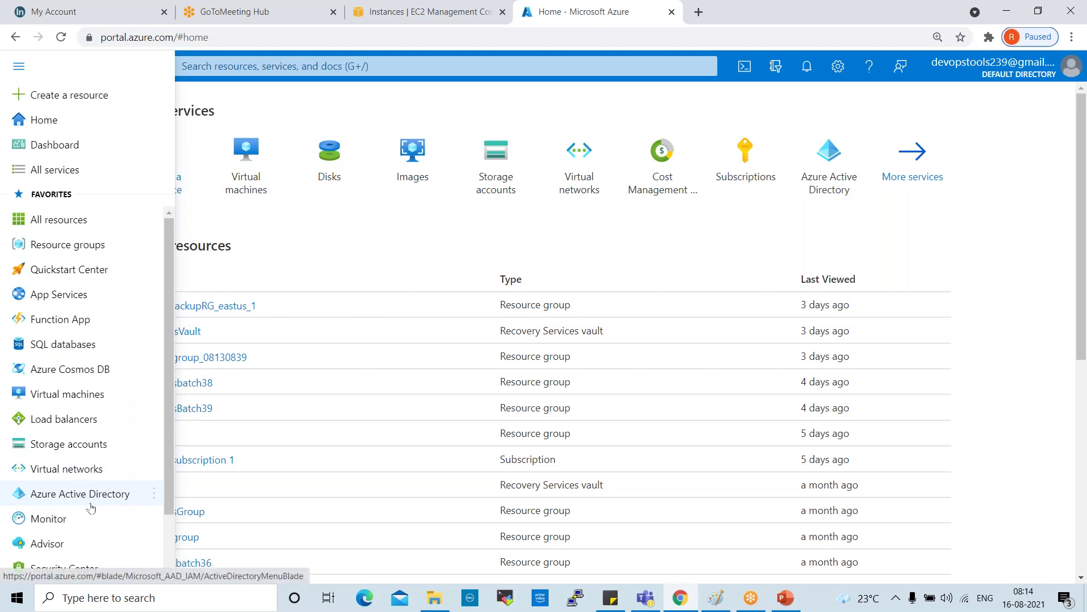
{"action": "left_click", "coordinate": [90, 504]}
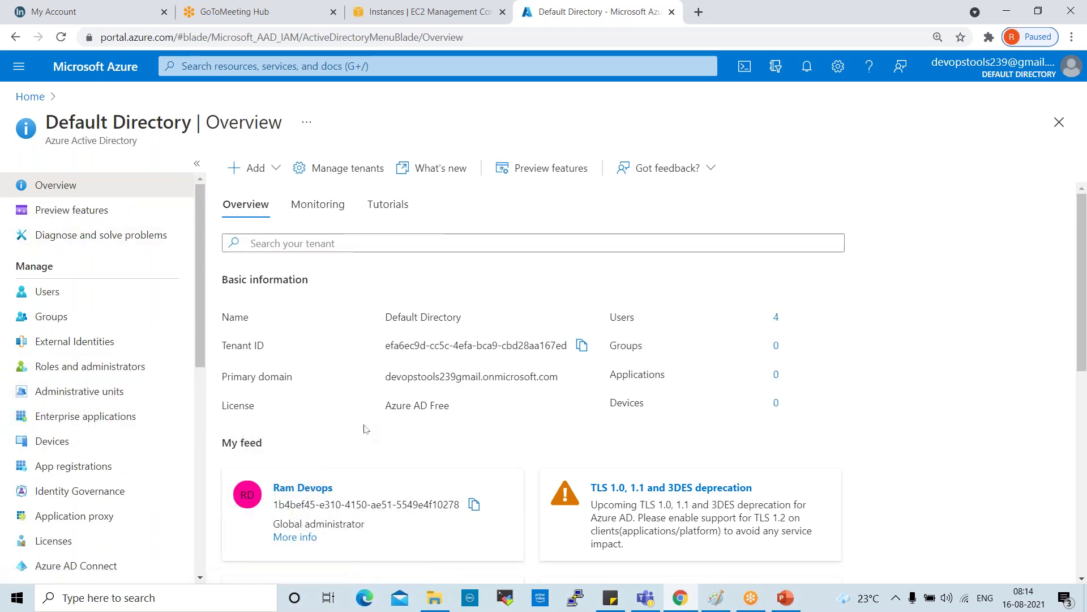
{"action": "scroll", "coordinate": [415, 400], "scroll_direction": "down", "scroll_amount": 5}
{"action": "scroll", "coordinate": [415, 400], "scroll_direction": "up", "scroll_amount": 5}
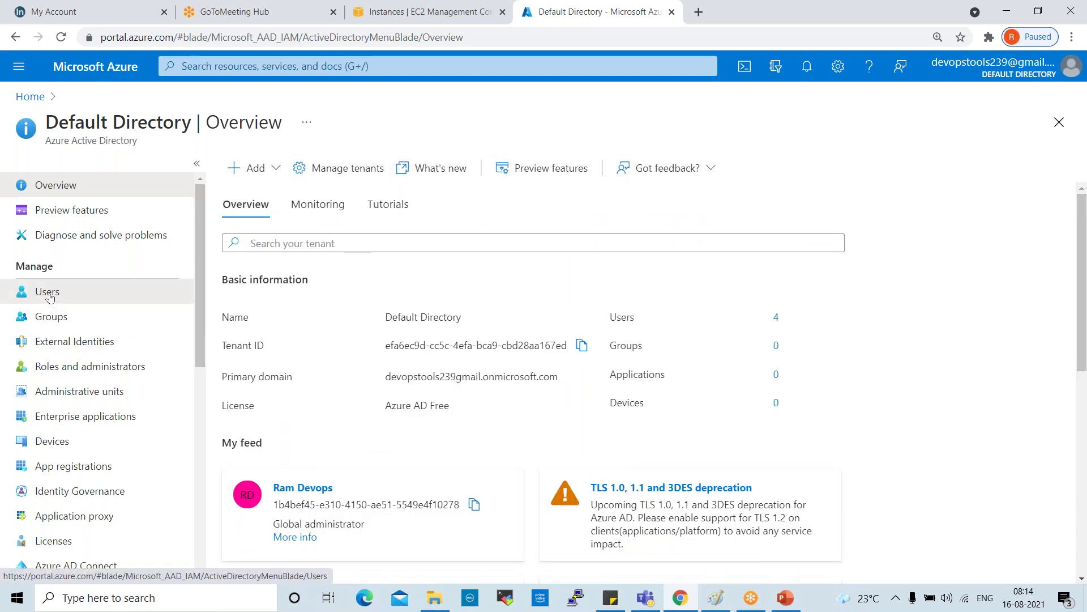
{"action": "left_click", "coordinate": [50, 296]}
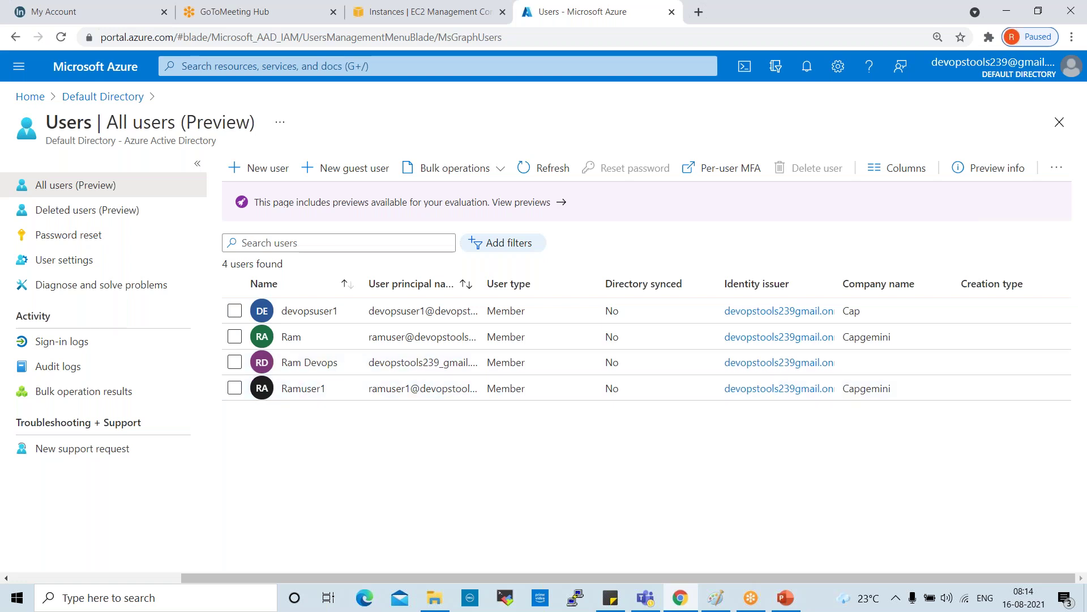
Step: Review the last user's profile details, then return to All users and widen the User principal name column
{"action": "left_click", "coordinate": [314, 391]}
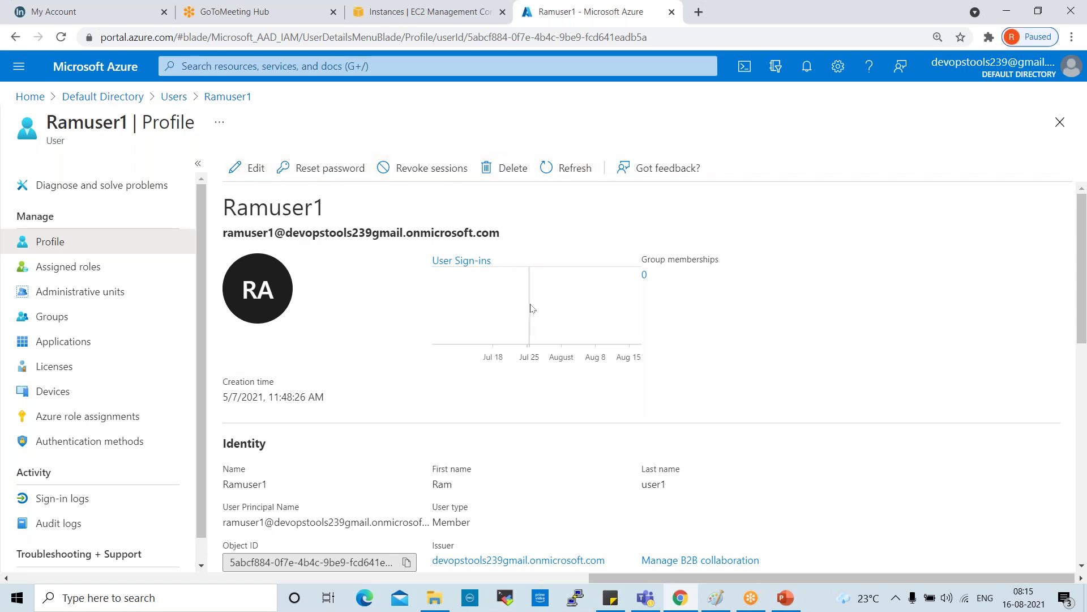
{"action": "scroll", "coordinate": [530, 309], "scroll_direction": "down", "scroll_amount": 3}
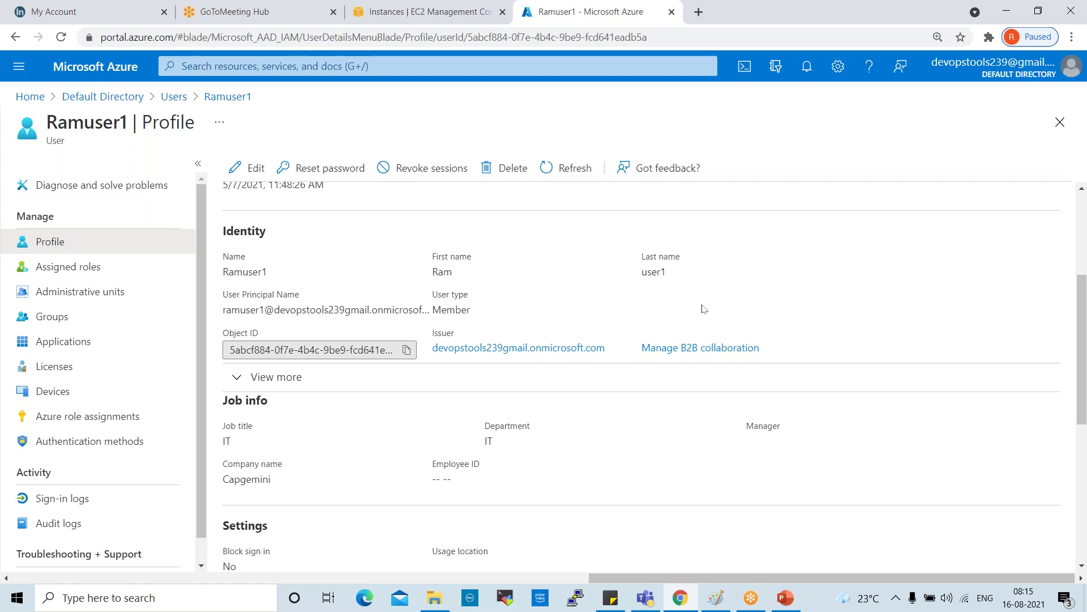
{"action": "scroll", "coordinate": [704, 306], "scroll_direction": "down", "scroll_amount": 3}
{"action": "left_click_drag", "start_coordinate": [245, 300], "coordinate": [531, 316]}
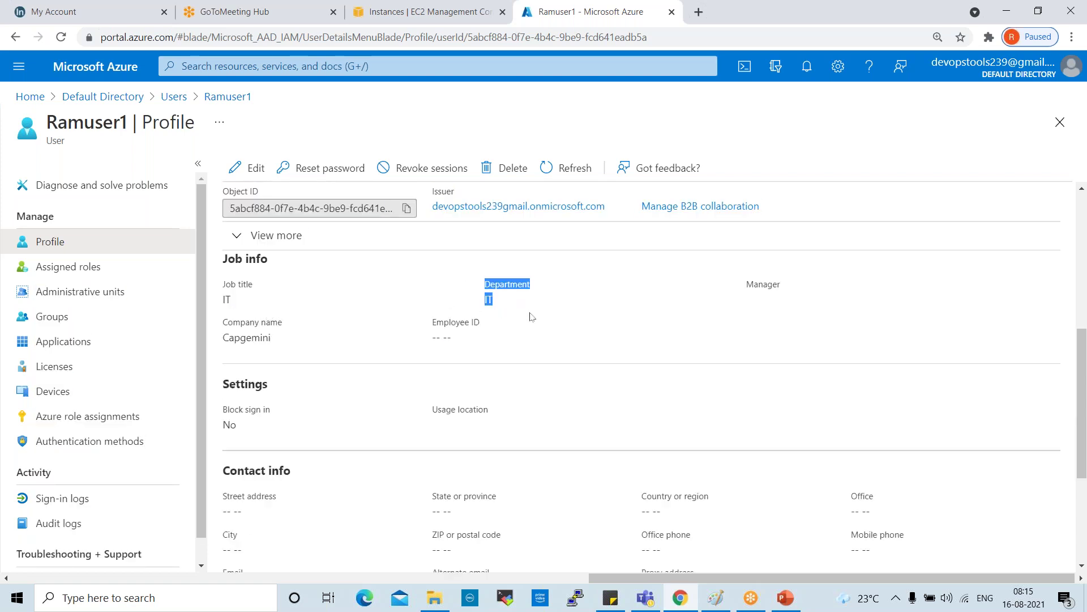
{"action": "left_click_drag", "start_coordinate": [281, 340], "coordinate": [226, 340]}
{"action": "scroll", "coordinate": [379, 345], "scroll_direction": "down", "scroll_amount": 2}
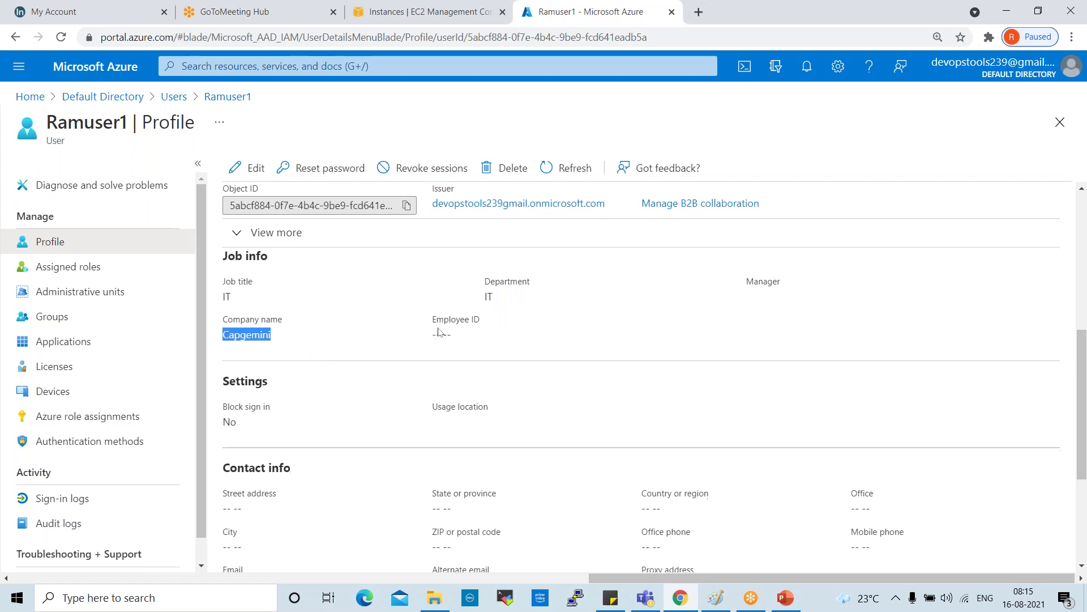
{"action": "left_click_drag", "start_coordinate": [238, 284], "coordinate": [223, 283]}
{"action": "scroll", "coordinate": [388, 303], "scroll_direction": "down", "scroll_amount": 1}
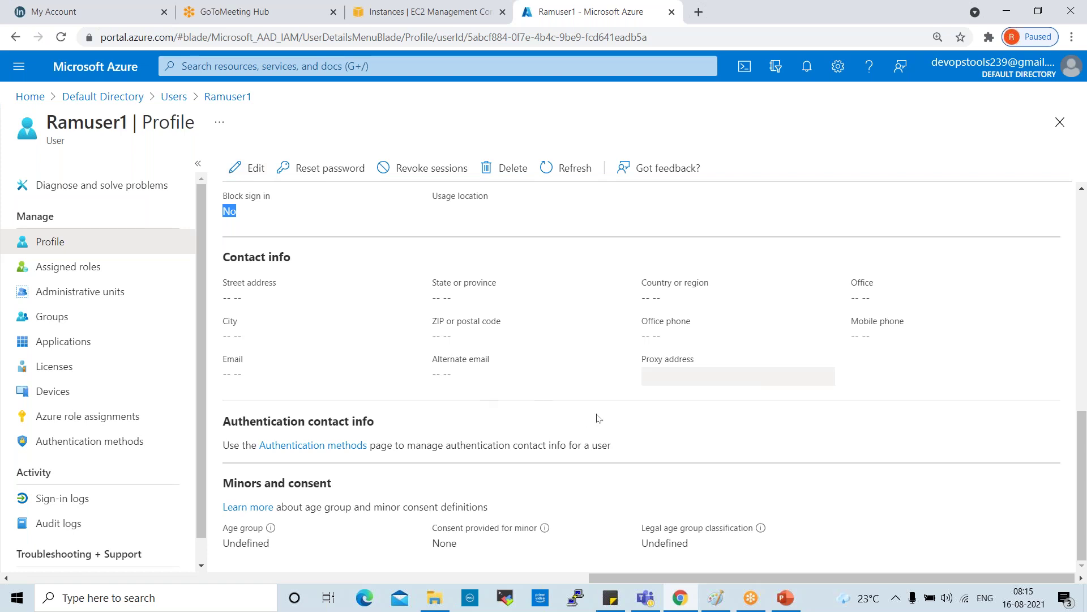
{"action": "scroll", "coordinate": [598, 418], "scroll_direction": "up", "scroll_amount": 10}
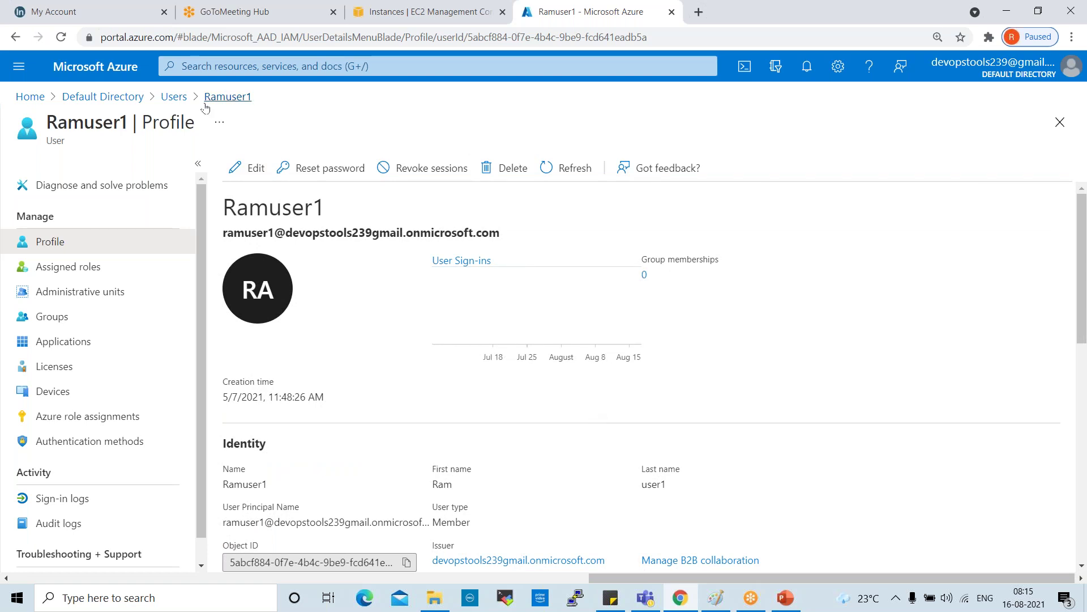
{"action": "left_click", "coordinate": [177, 103]}
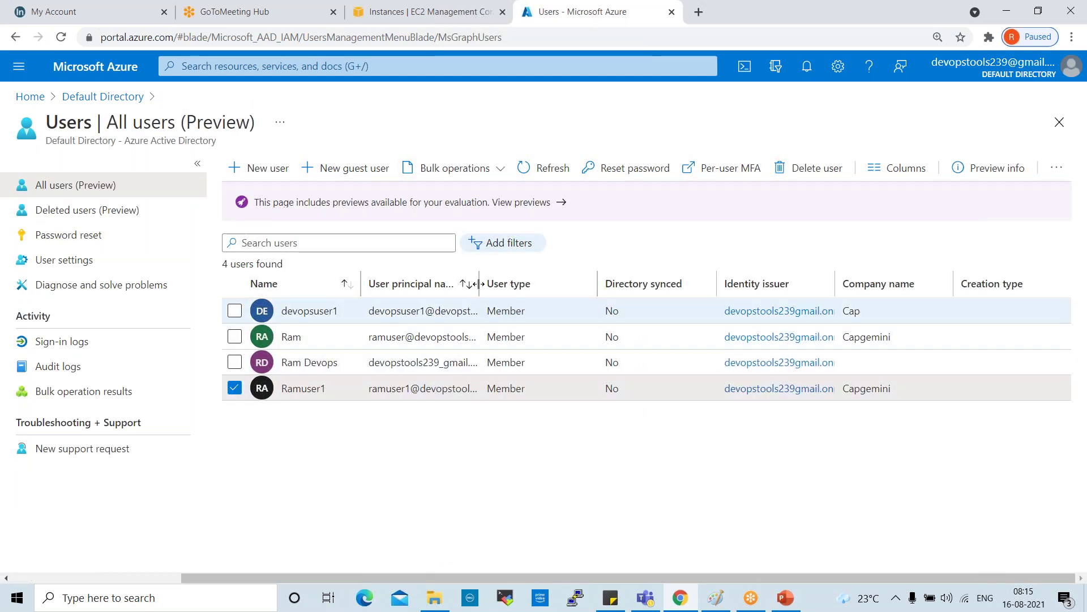
{"action": "left_click_drag", "start_coordinate": [479, 284], "coordinate": [510, 283]}
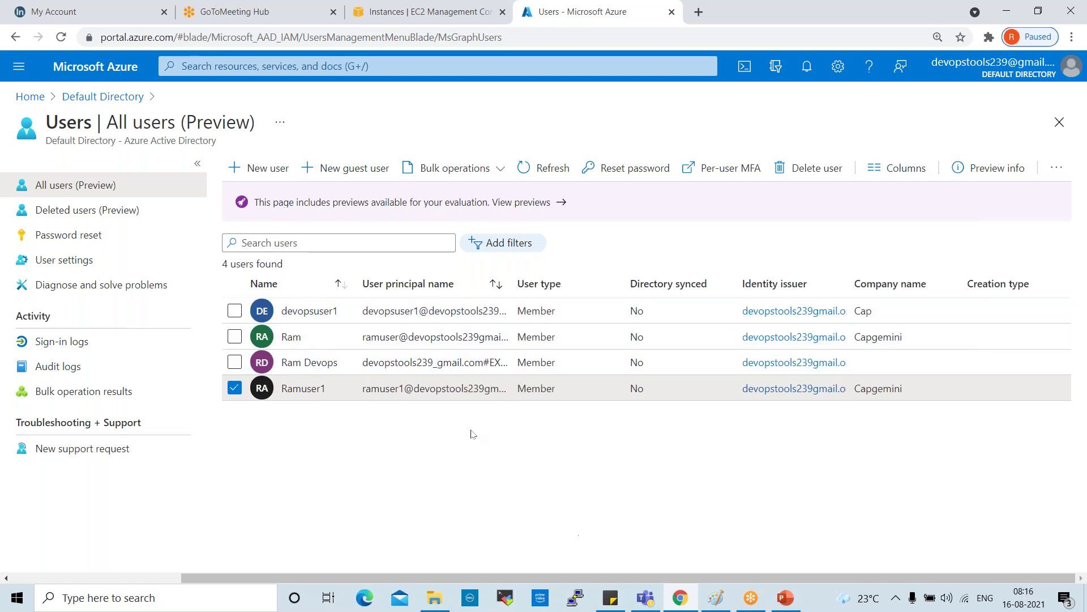
Step: Start a new user with user name and display name both user01
{"action": "left_click", "coordinate": [267, 168]}
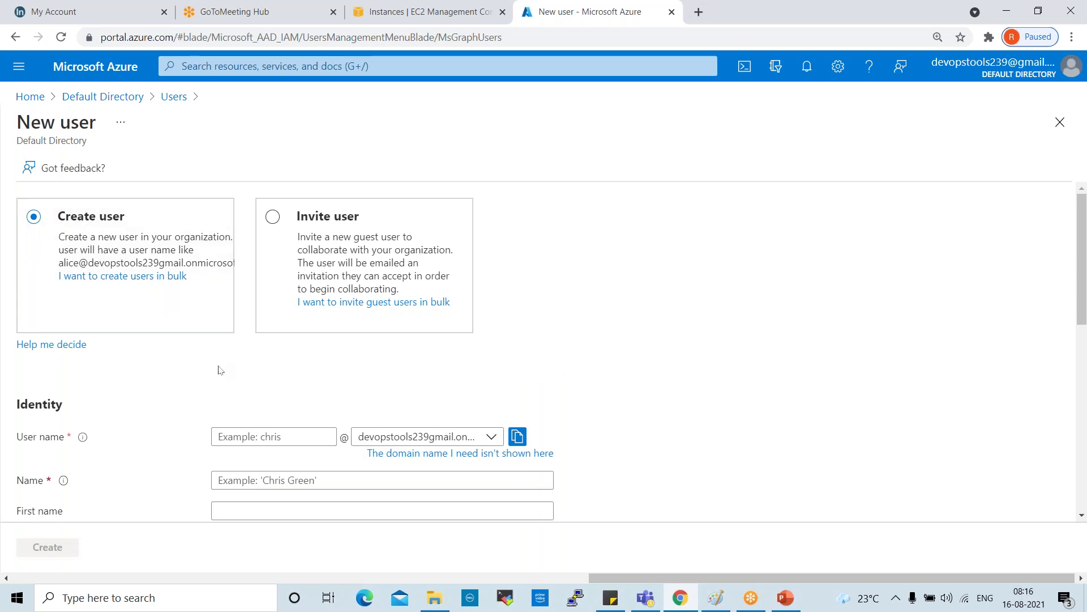
{"action": "left_click", "coordinate": [286, 435]}
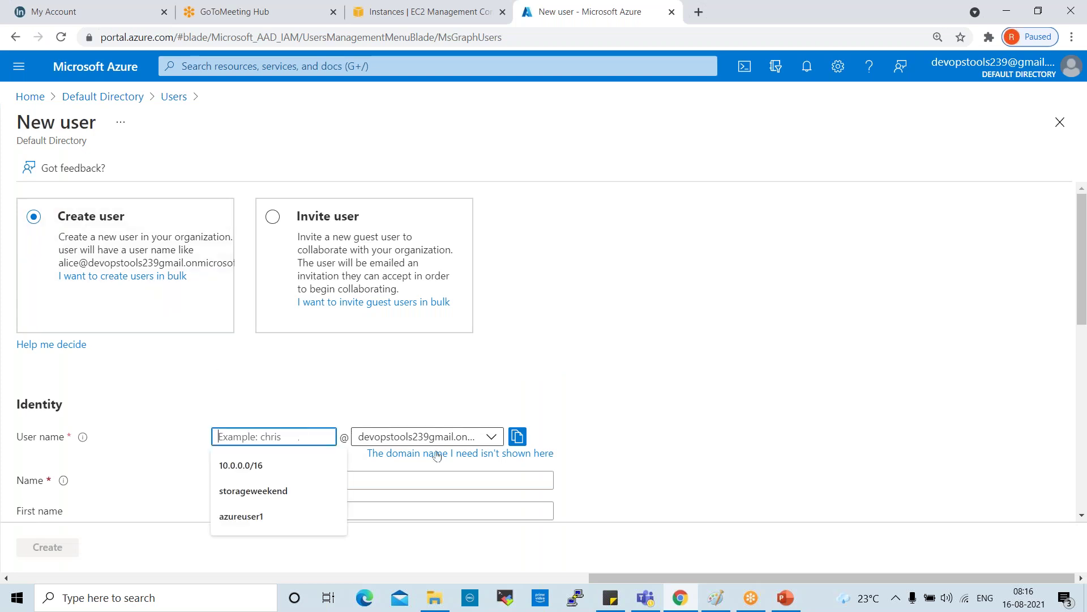
{"action": "type", "text": "u"}
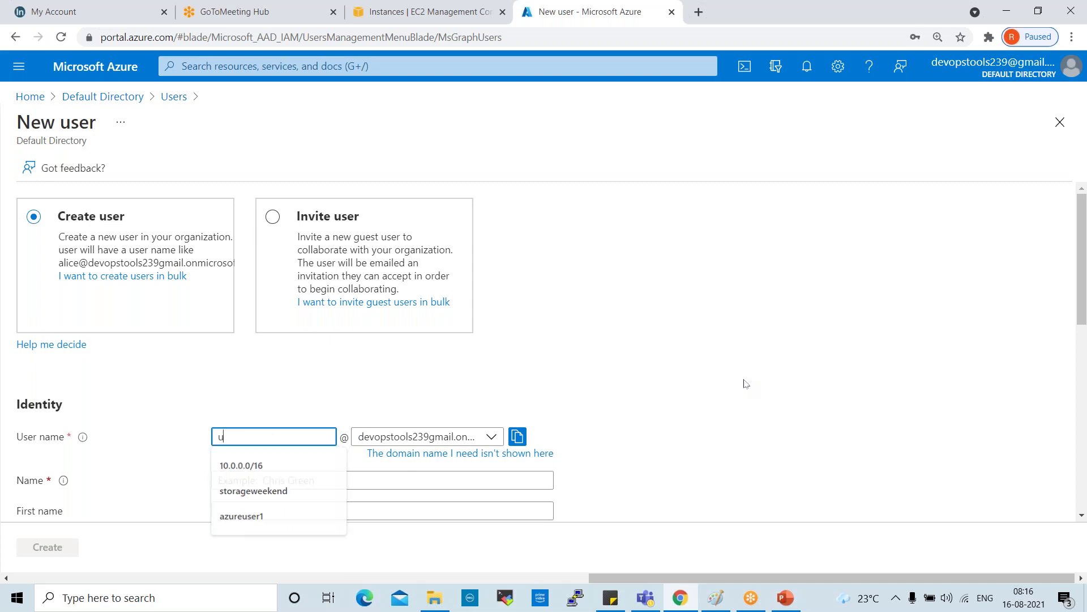
{"action": "type", "text": "ser01"}
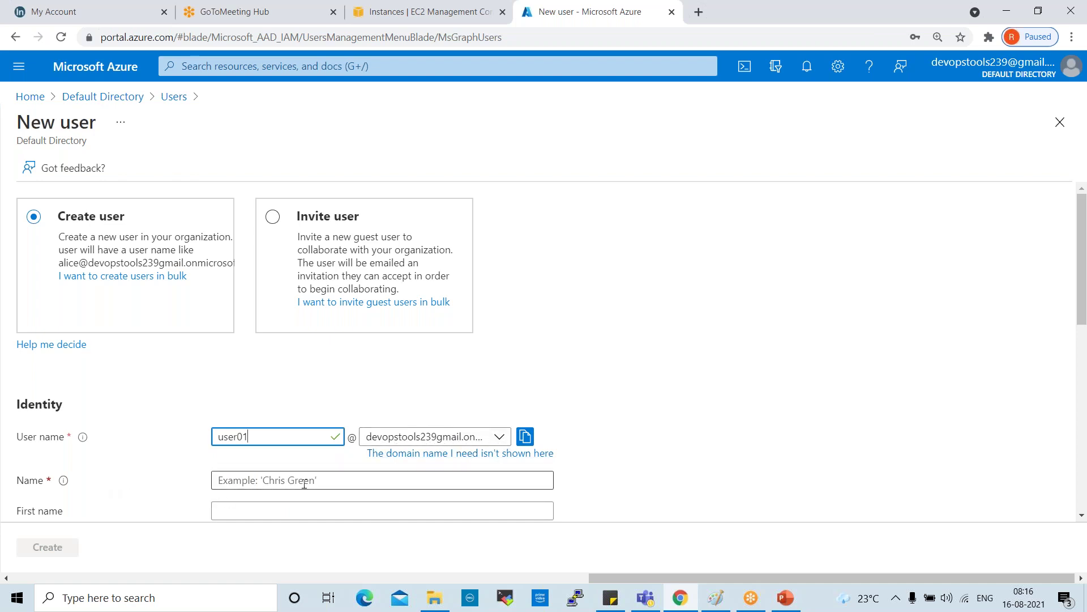
{"action": "left_click", "coordinate": [339, 481]}
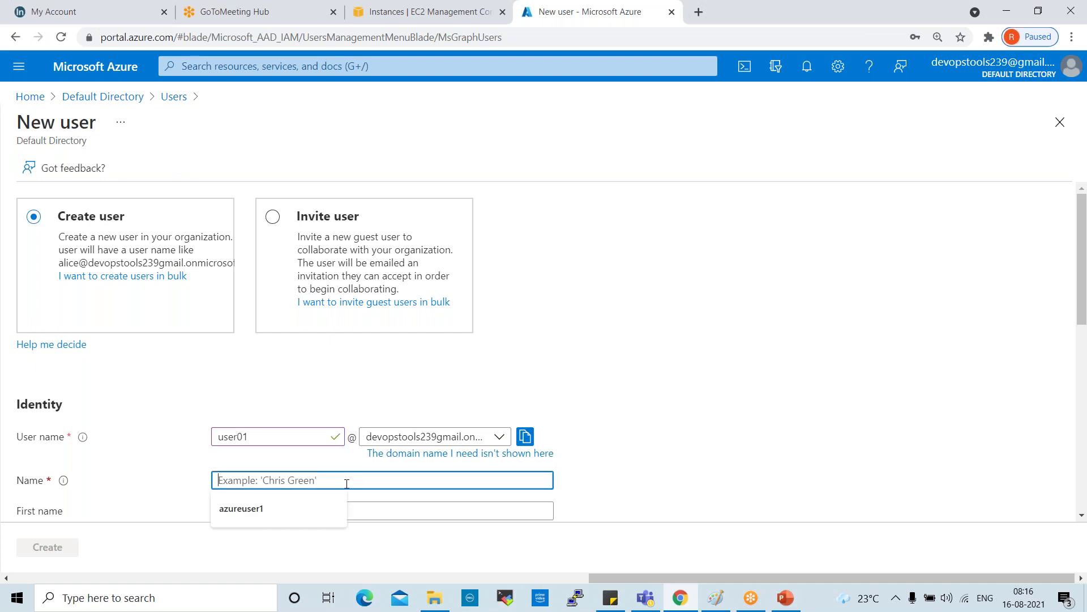
{"action": "type", "text": "use"}
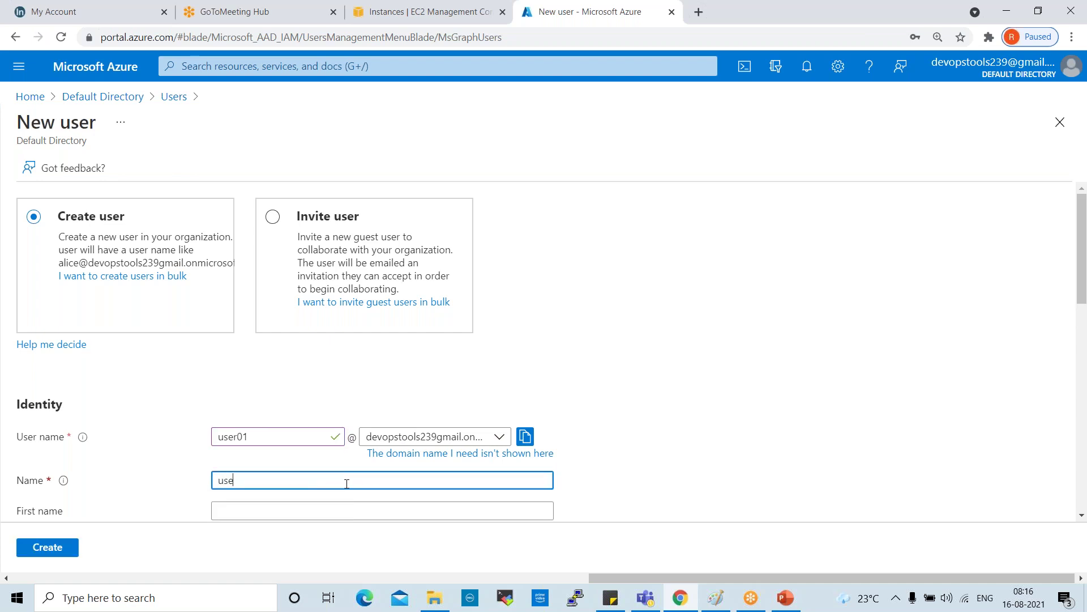
{"action": "type", "text": "r01"}
Step: Enter first name user01 and last name devops for the new user
{"action": "scroll", "coordinate": [348, 481], "scroll_direction": "down", "scroll_amount": 3}
{"action": "left_click", "coordinate": [246, 374]}
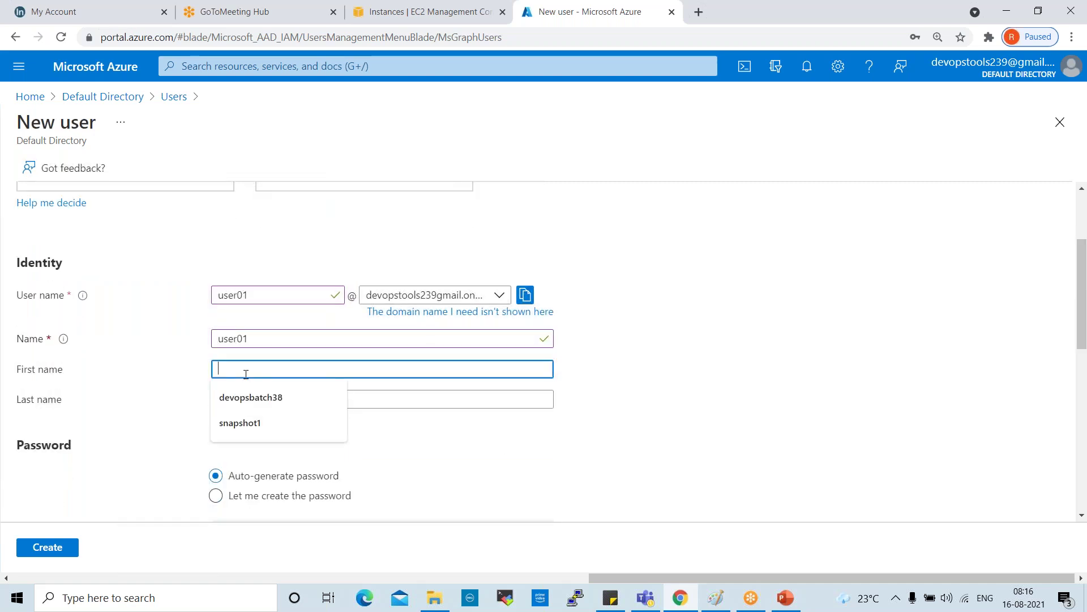
{"action": "type", "text": "user"}
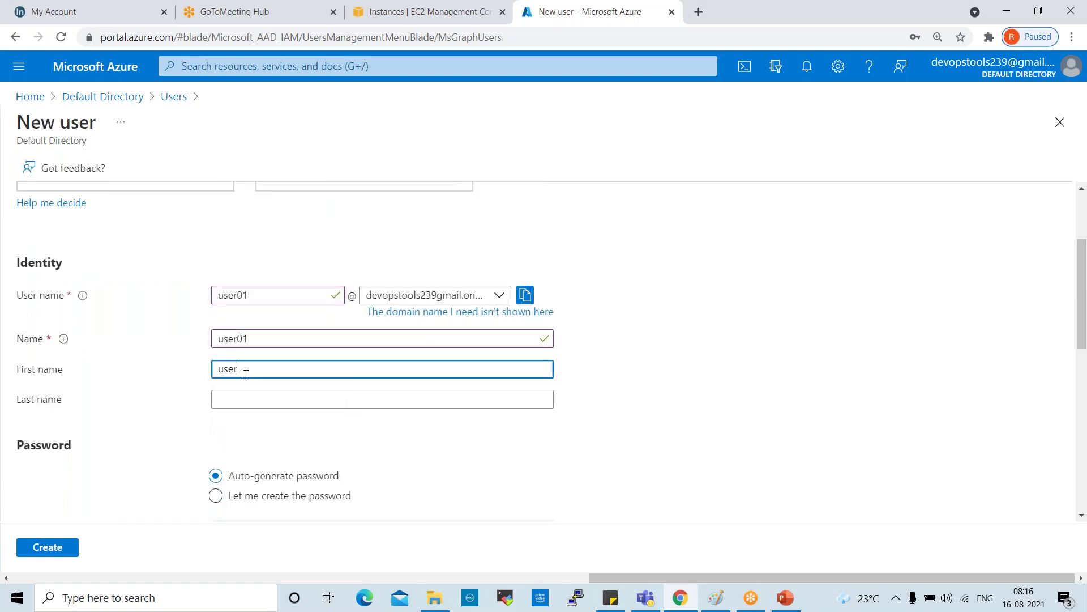
{"action": "type", "text": "01"}
{"action": "left_click", "coordinate": [241, 399]}
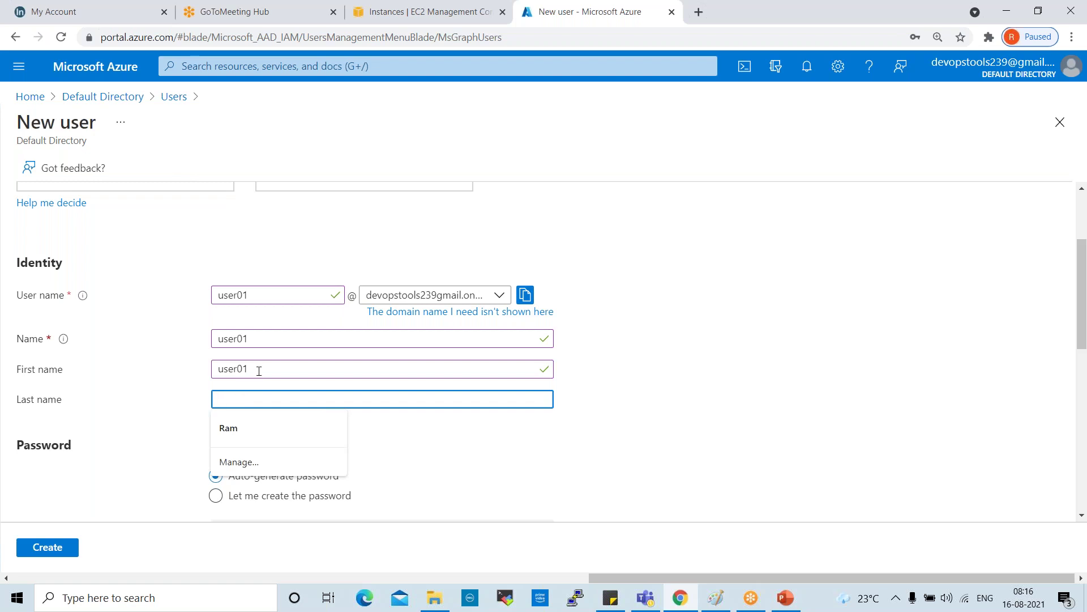
{"action": "type", "text": "user"}
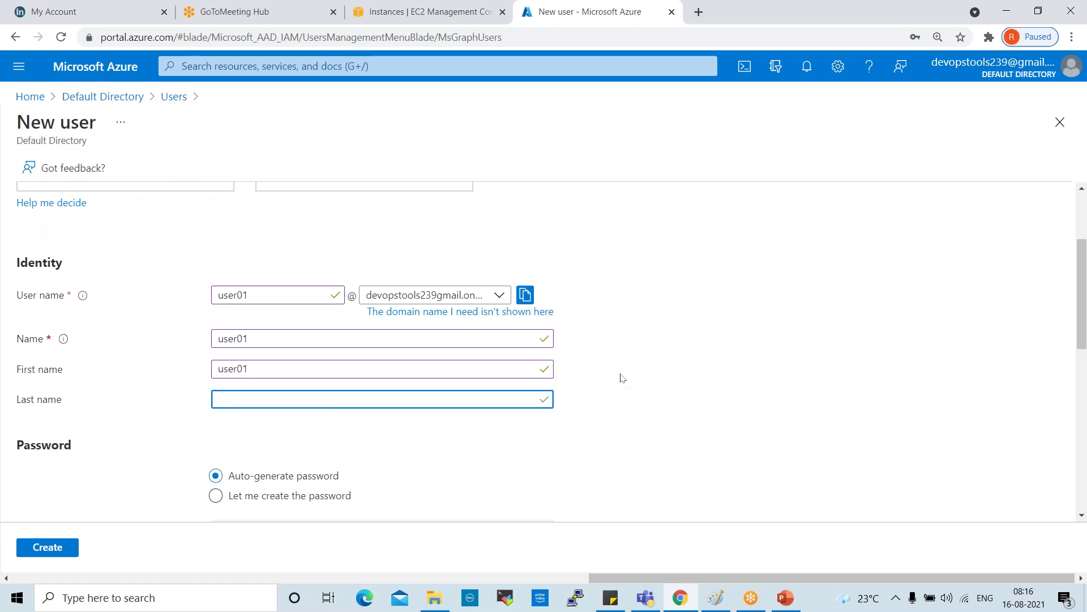
{"action": "type", "text": "devops"}
{"action": "scroll", "coordinate": [603, 382], "scroll_direction": "down", "scroll_amount": 1}
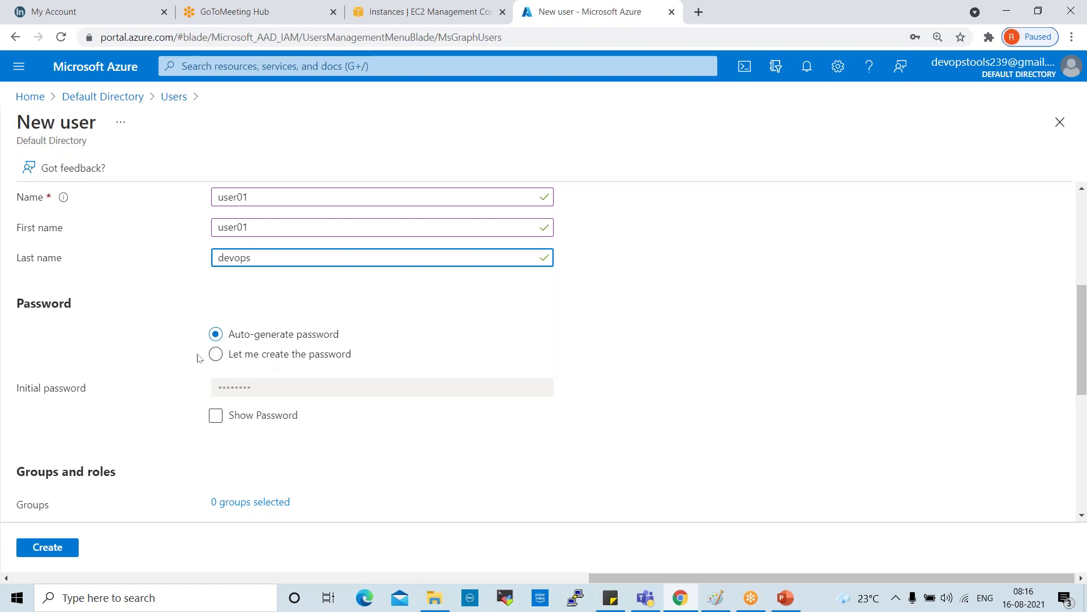
Step: Switch to 'Let me create the password' and enter a chosen initial password
{"action": "left_click", "coordinate": [214, 357]}
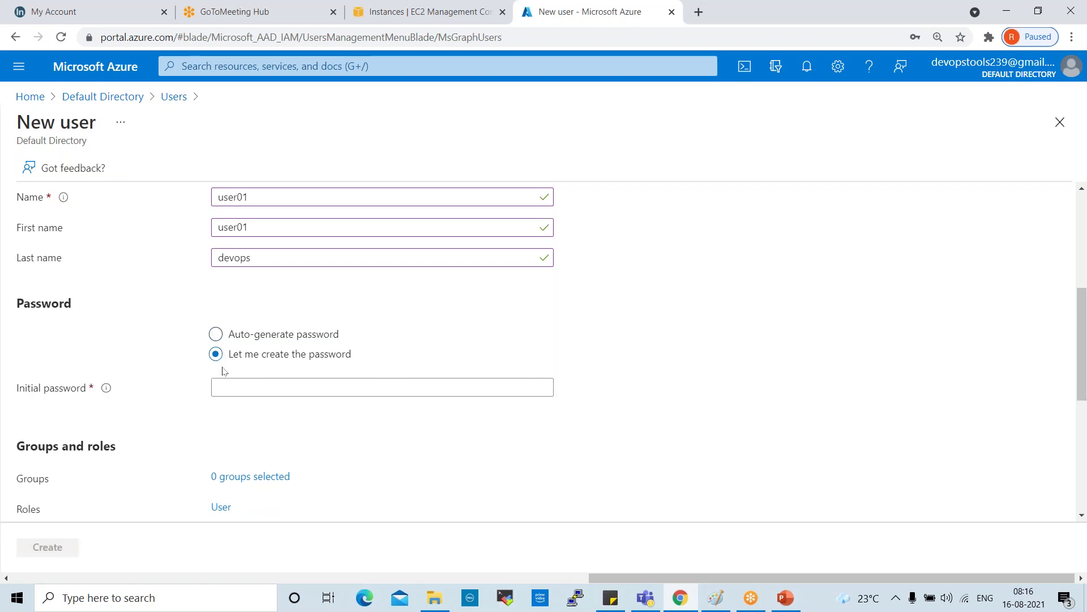
{"action": "left_click", "coordinate": [284, 390]}
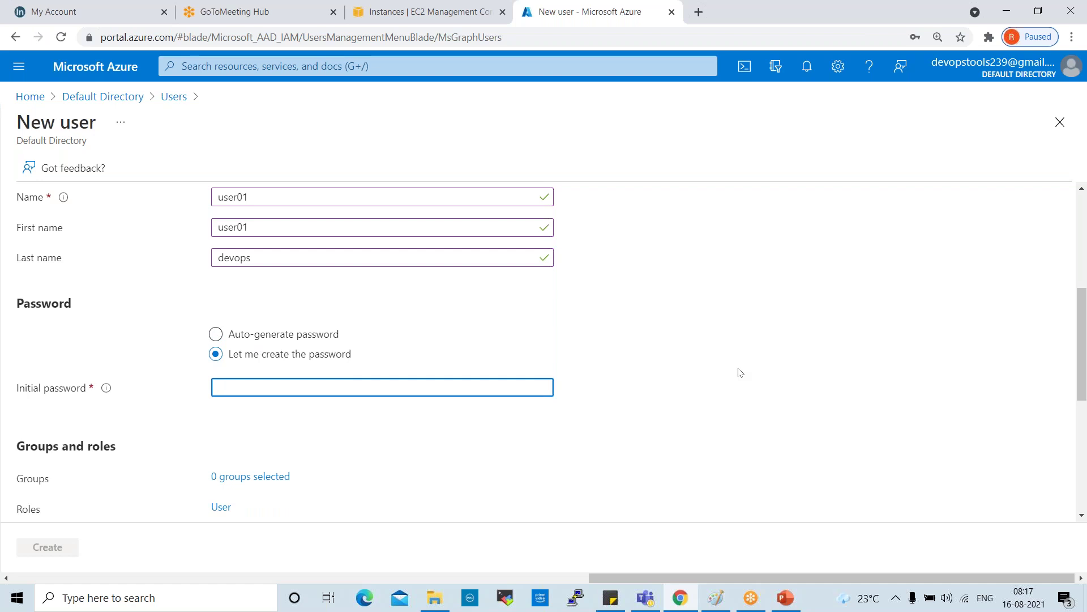
{"action": "type", "text": "••"}
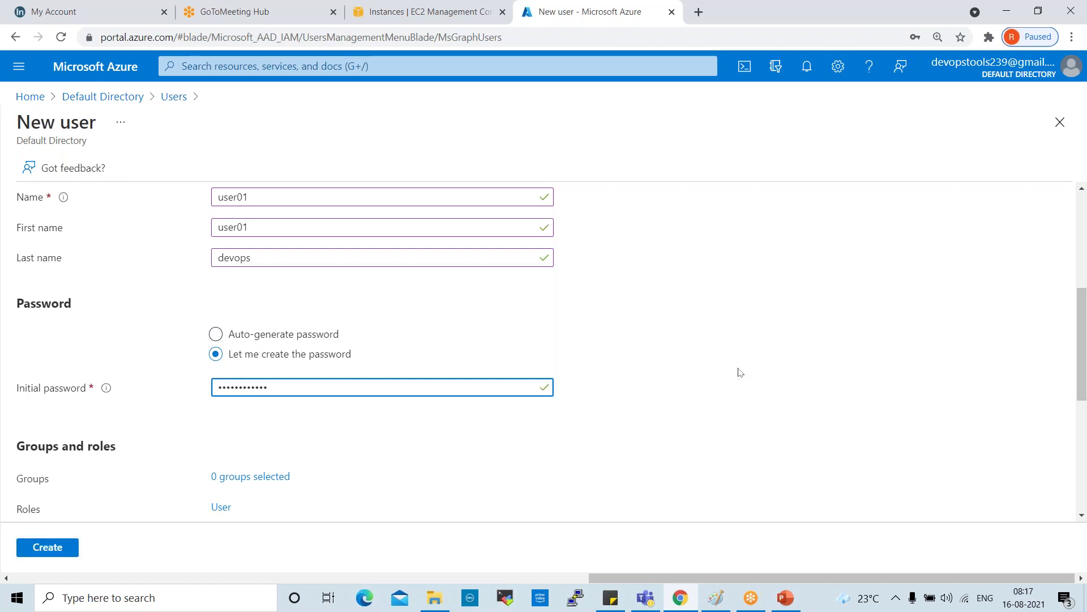
{"action": "left_click", "coordinate": [733, 372]}
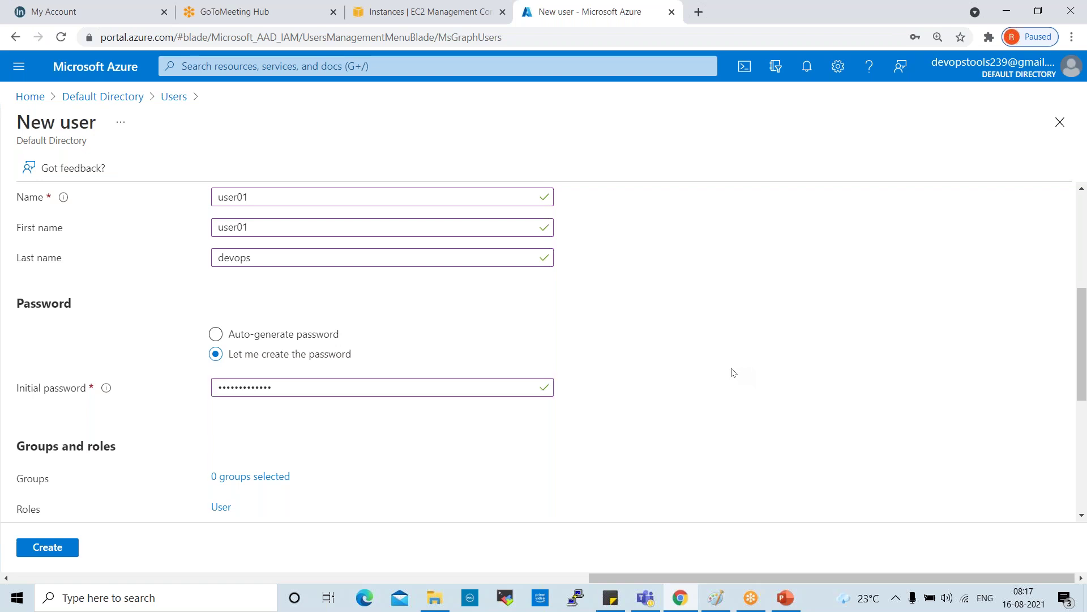
{"action": "scroll", "coordinate": [648, 415], "scroll_direction": "down", "scroll_amount": 3}
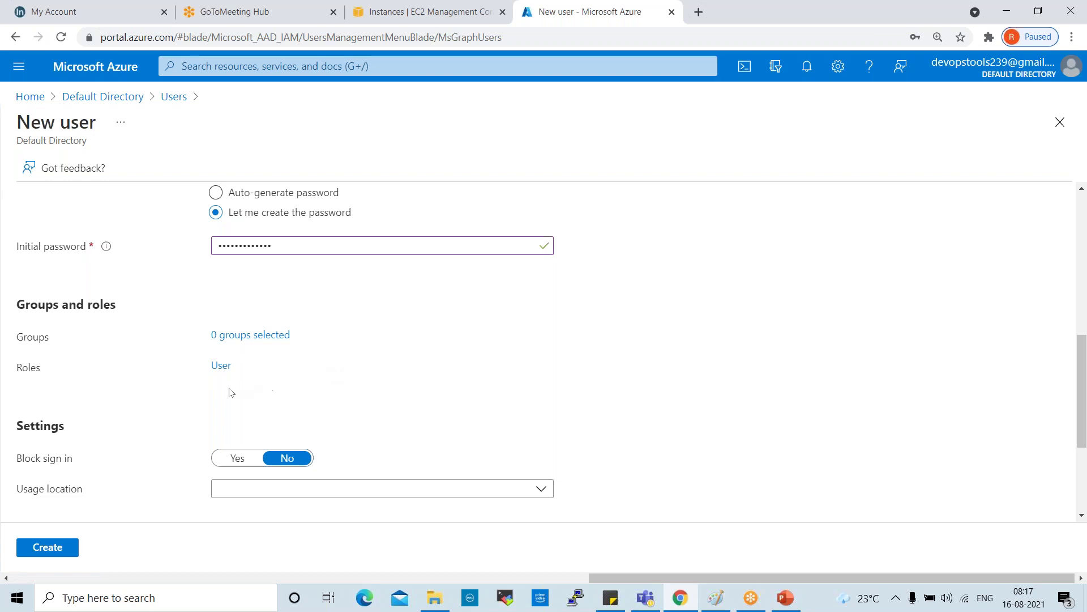
Step: Set the new user's job title and department both to IT, leaving usage location empty
{"action": "scroll", "coordinate": [358, 362], "scroll_direction": "down", "scroll_amount": 3}
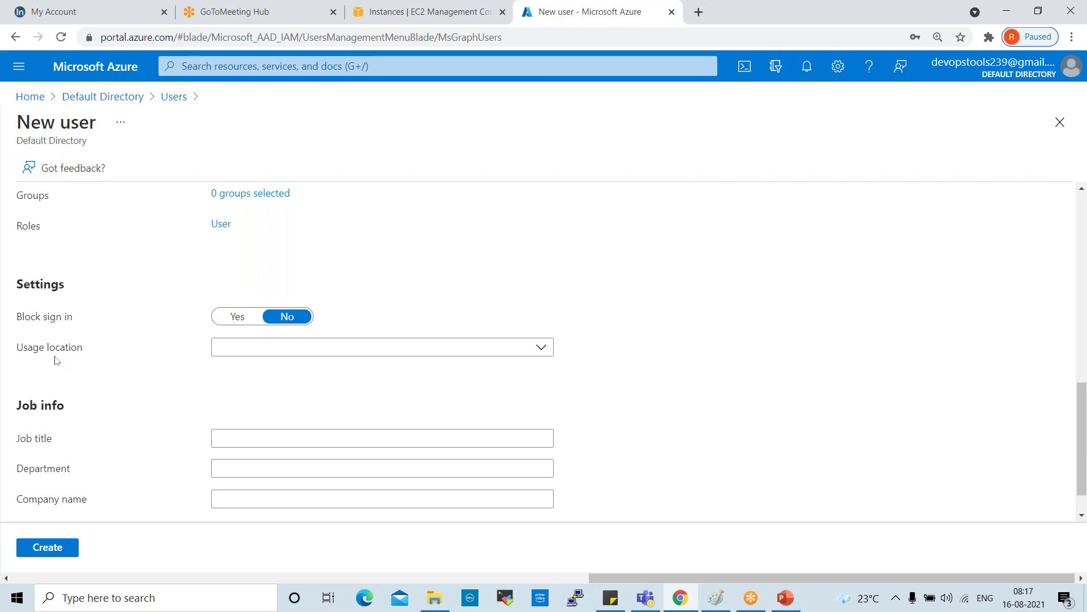
{"action": "left_click", "coordinate": [543, 351]}
{"action": "left_click", "coordinate": [677, 308]}
{"action": "left_click", "coordinate": [251, 438]}
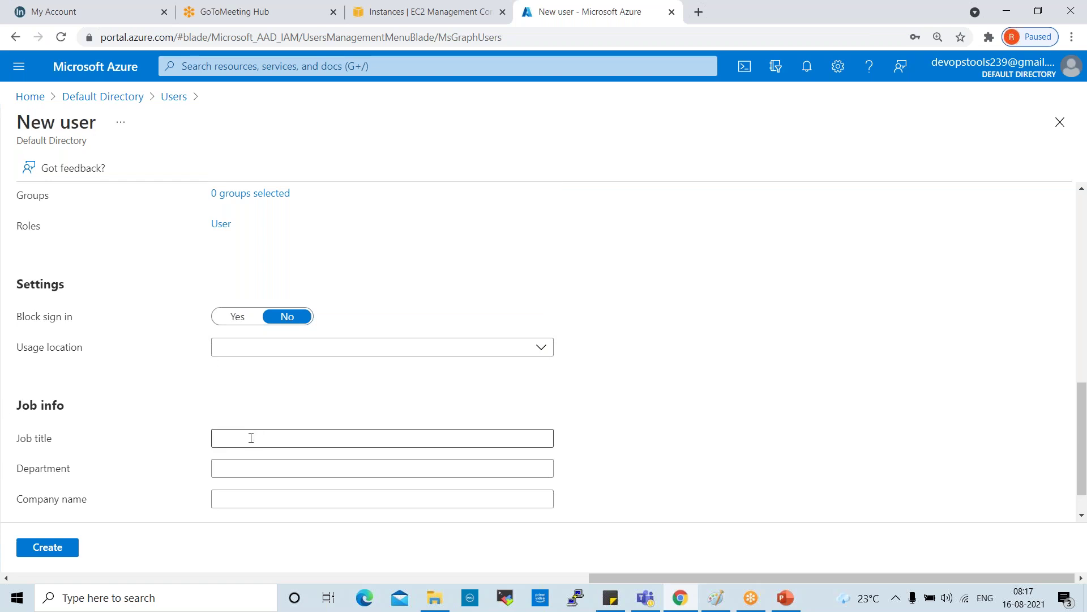
{"action": "type", "text": "IT"}
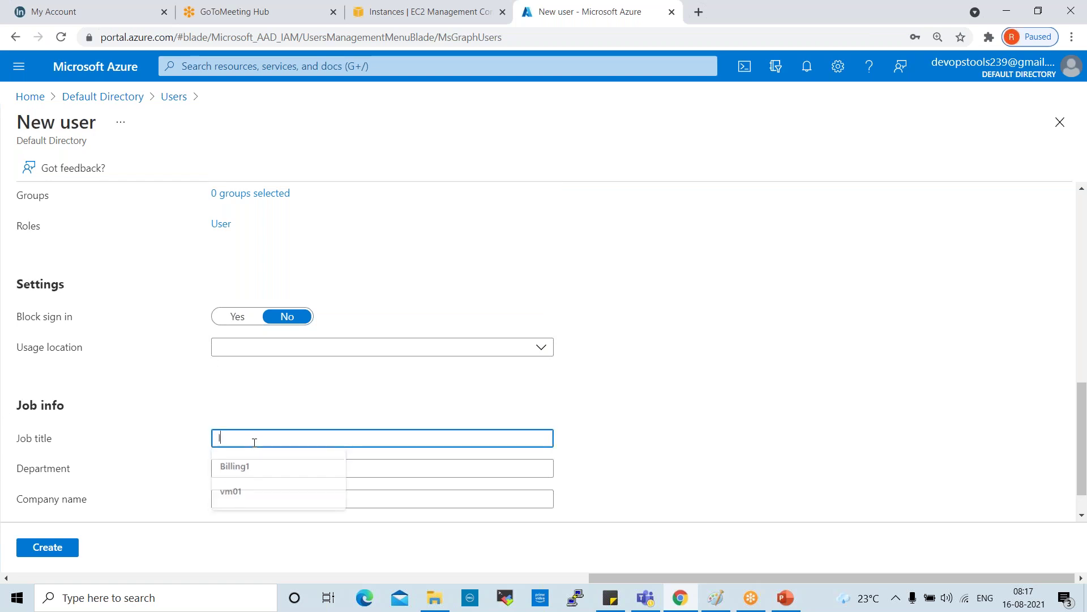
{"action": "left_click", "coordinate": [271, 470]}
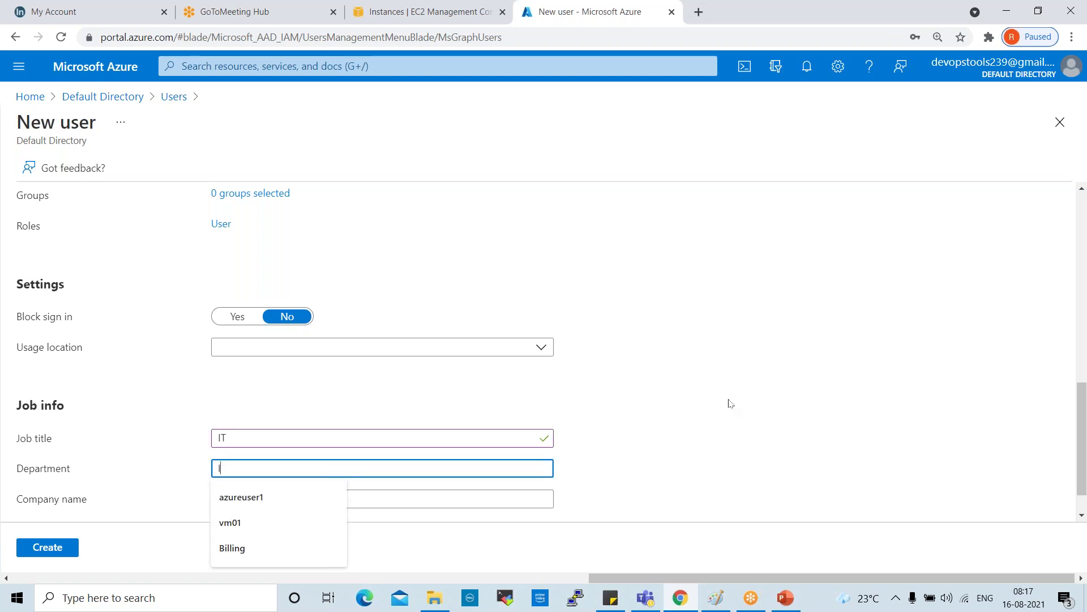
{"action": "type", "text": "IT"}
Step: Enter company name CG and create the user01 account
{"action": "left_click", "coordinate": [287, 498]}
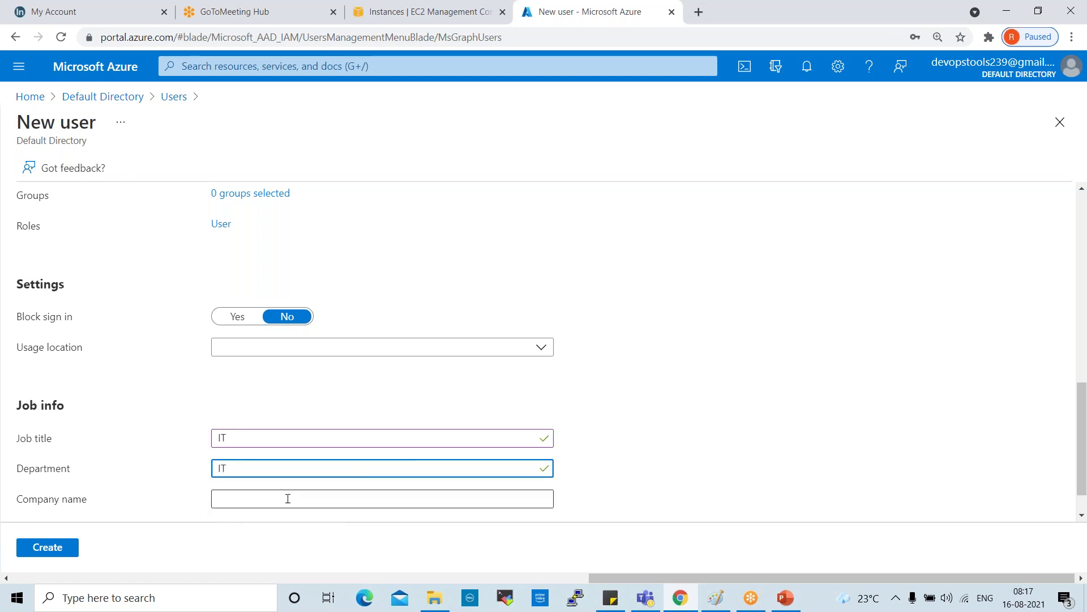
{"action": "type", "text": "CG"}
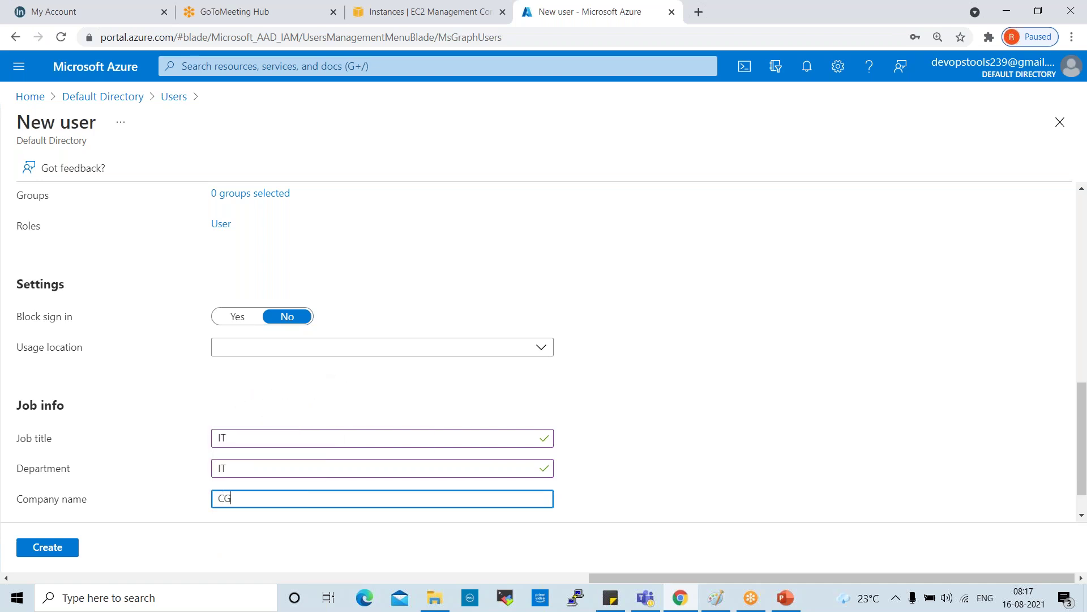
{"action": "scroll", "coordinate": [543, 351], "scroll_direction": "down", "scroll_amount": 1}
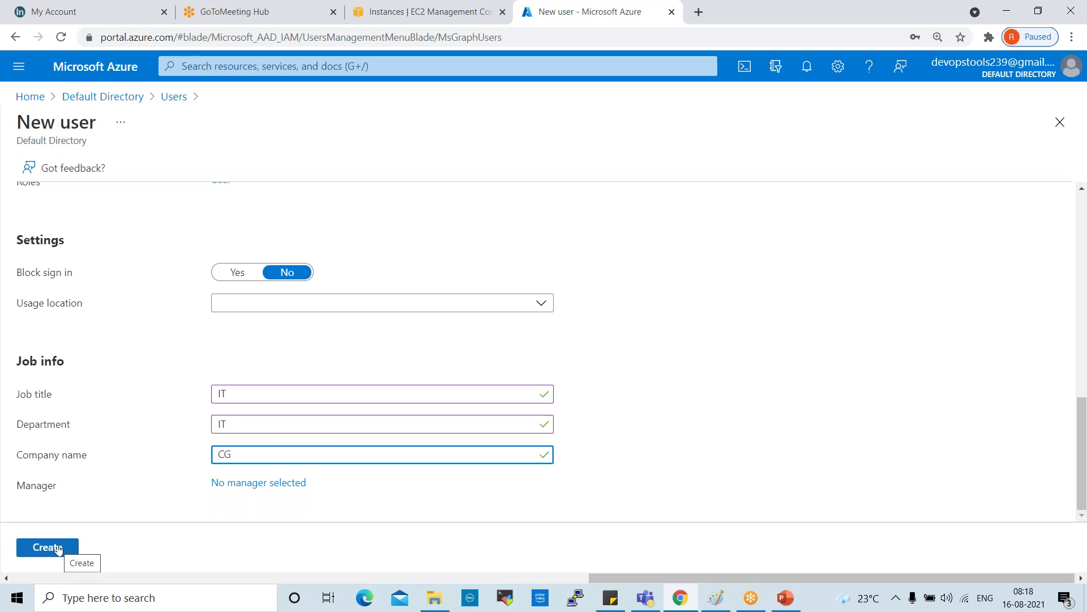
{"action": "scroll", "coordinate": [162, 286], "scroll_direction": "up", "scroll_amount": 10}
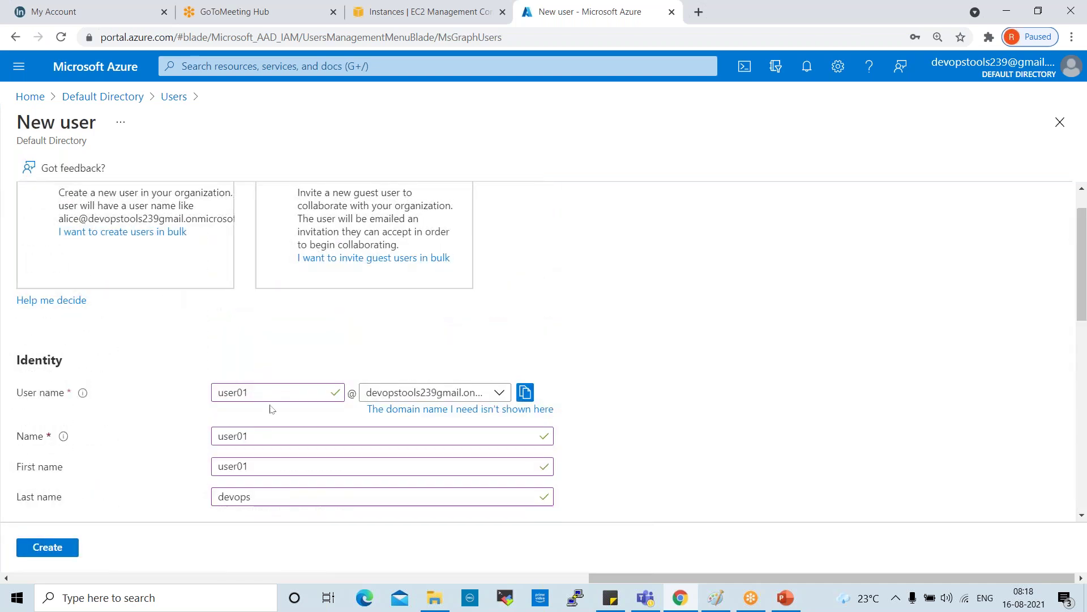
{"action": "scroll", "coordinate": [340, 498], "scroll_direction": "down", "scroll_amount": 10}
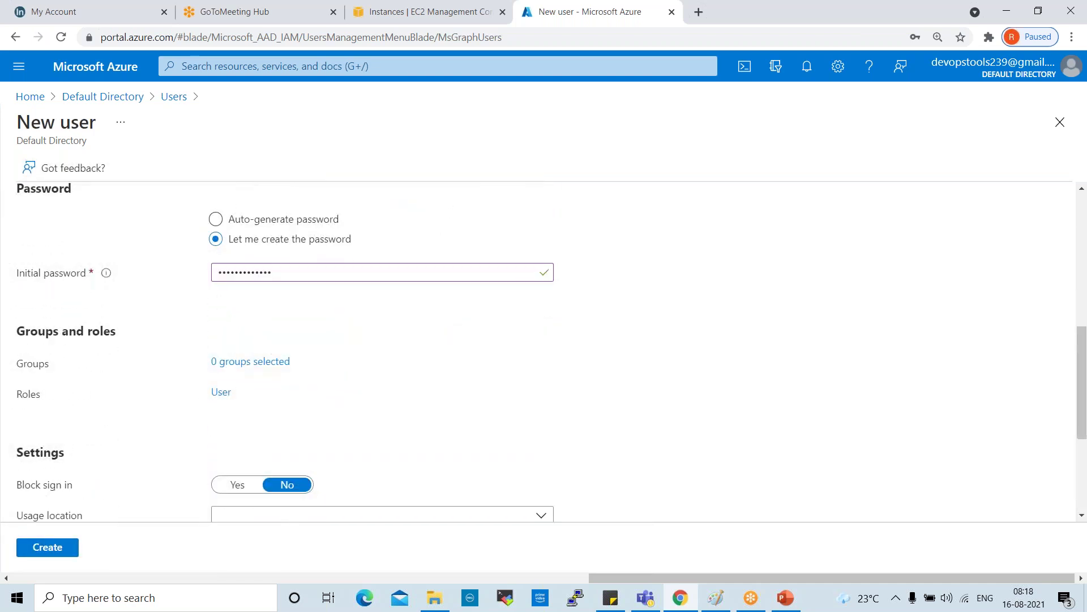
{"action": "left_click", "coordinate": [48, 547]}
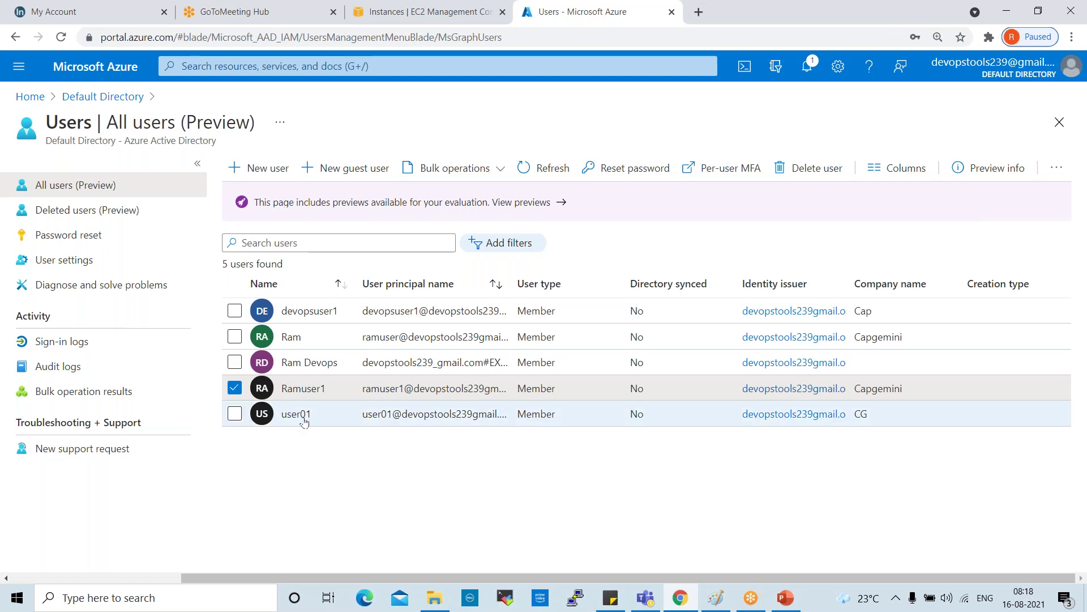
Step: Uncheck Ramuser1 and open user01's profile to confirm last name devops, IT job details and company CG
{"action": "left_click", "coordinate": [234, 388]}
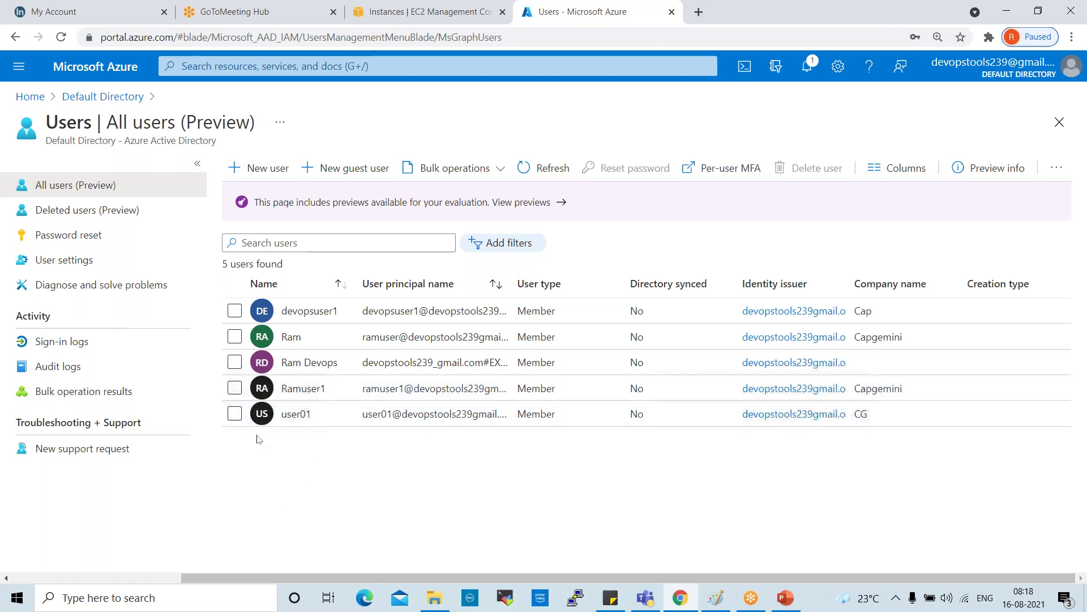
{"action": "left_click", "coordinate": [288, 414]}
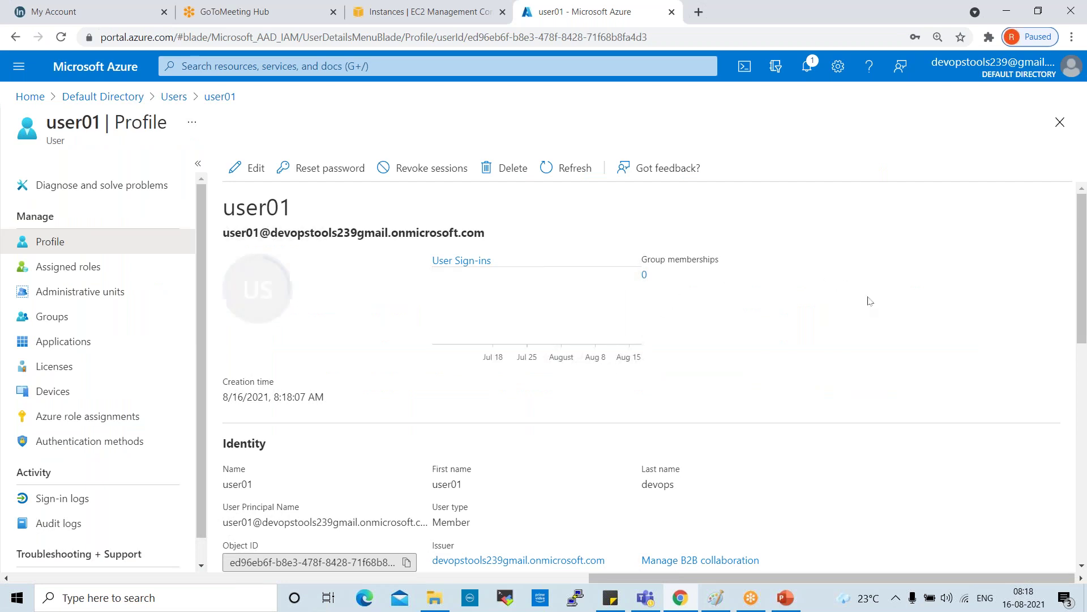
{"action": "scroll", "coordinate": [857, 301], "scroll_direction": "down", "scroll_amount": 3}
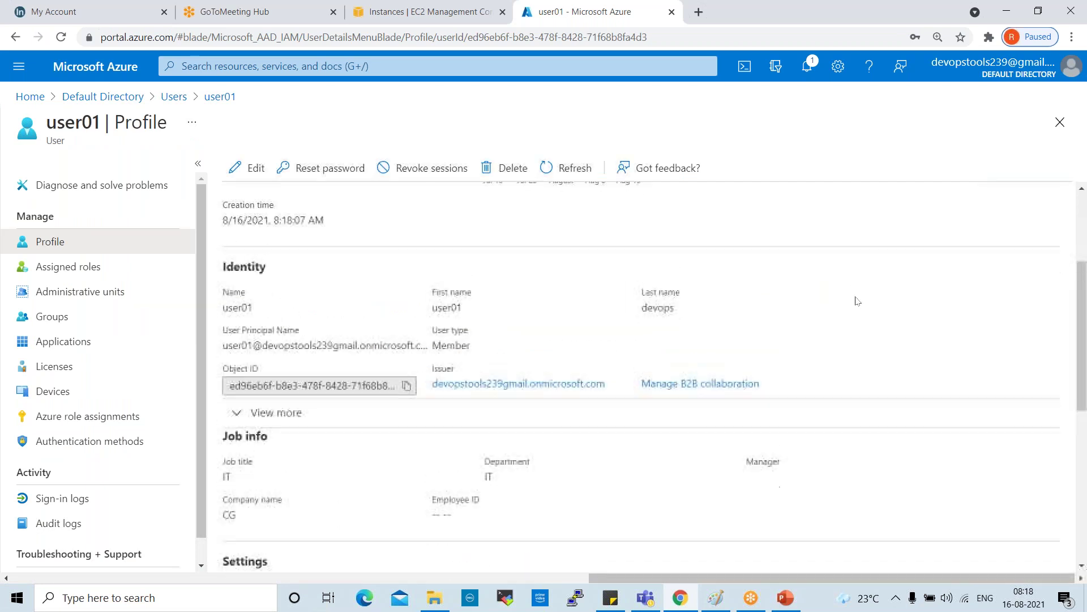
{"action": "scroll", "coordinate": [857, 301], "scroll_direction": "down", "scroll_amount": 9}
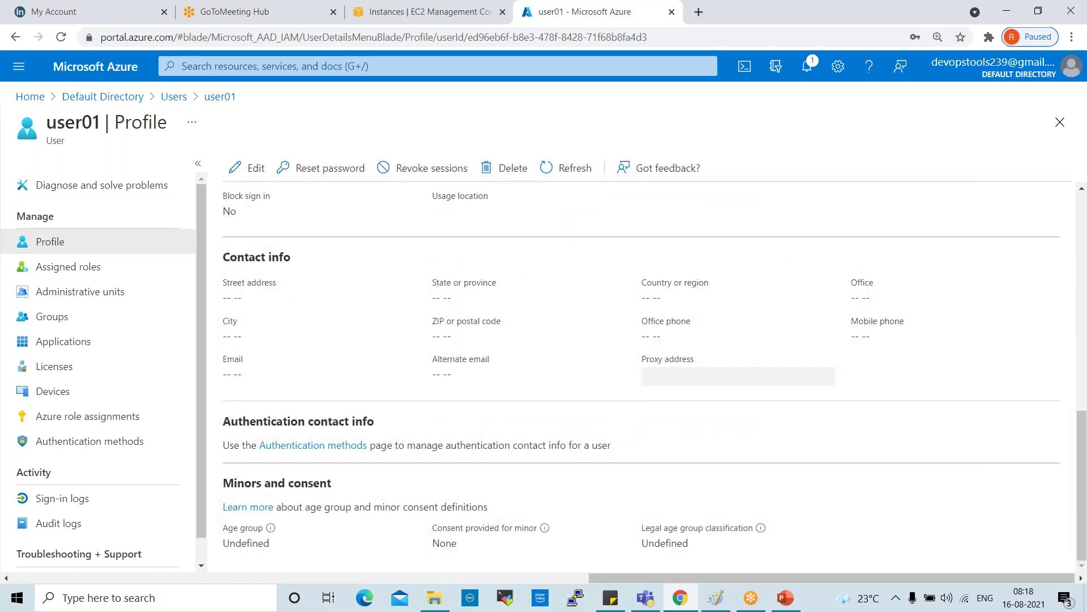
{"action": "scroll", "coordinate": [850, 301], "scroll_direction": "up", "scroll_amount": 12}
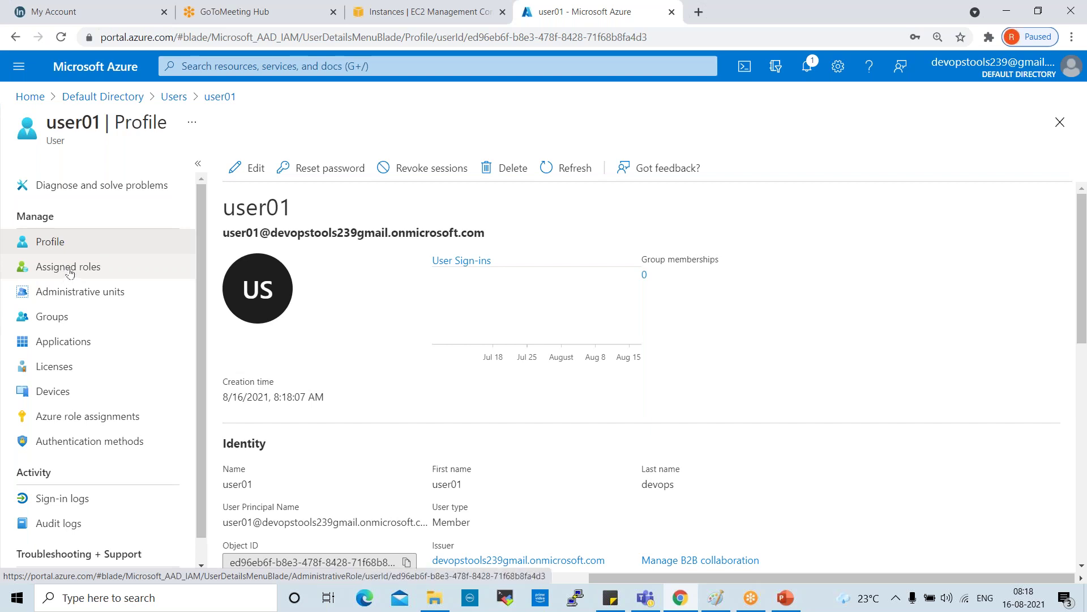
Step: Open user01's Assigned roles, try searching 'use', then clear the search box
{"action": "left_click", "coordinate": [69, 274]}
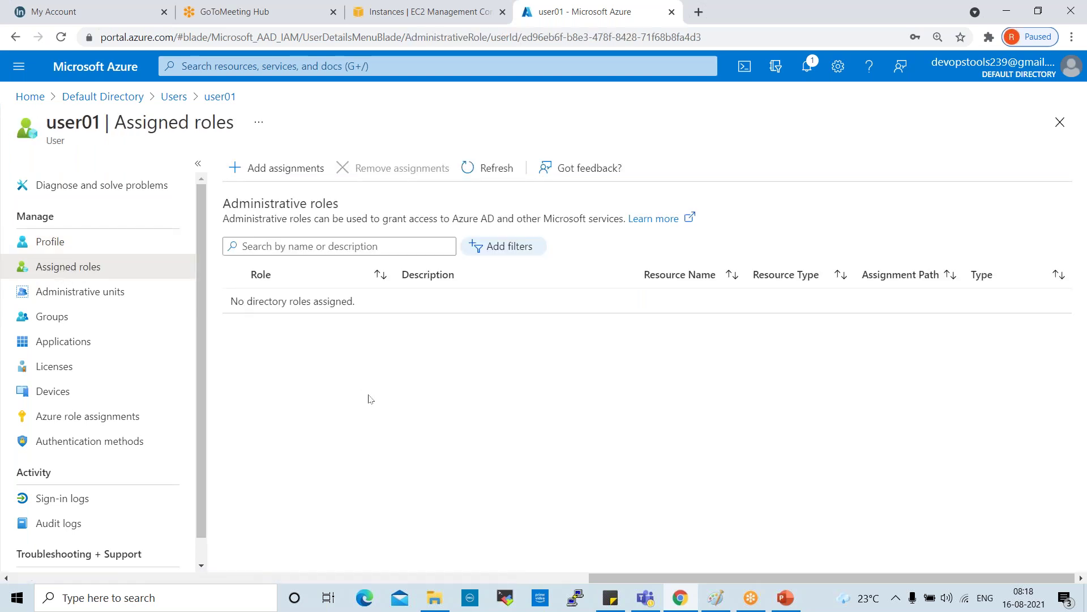
{"action": "left_click", "coordinate": [356, 245]}
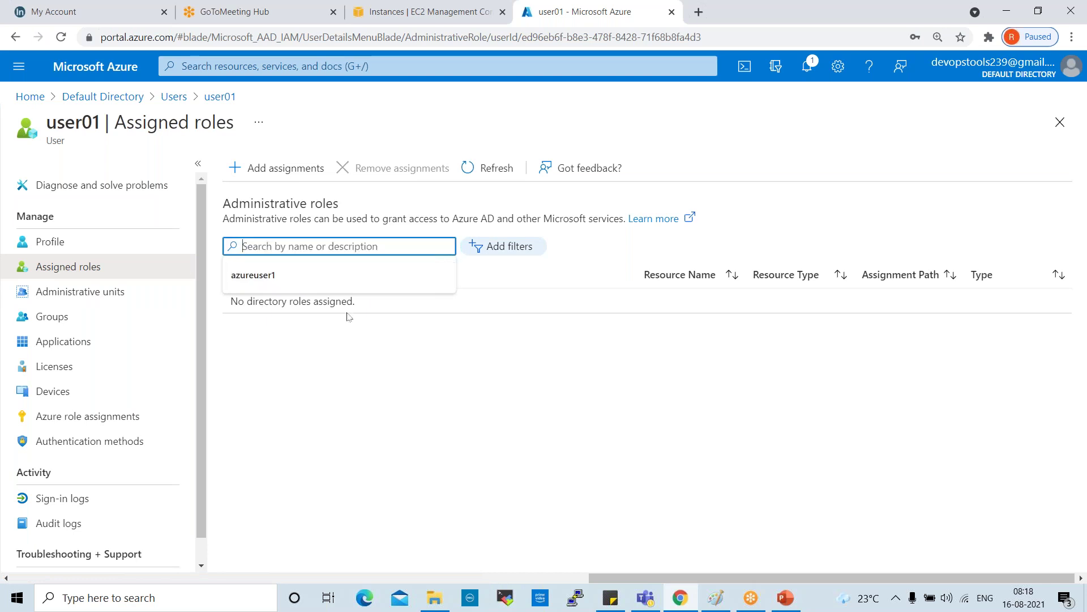
{"action": "type", "text": "user01"}
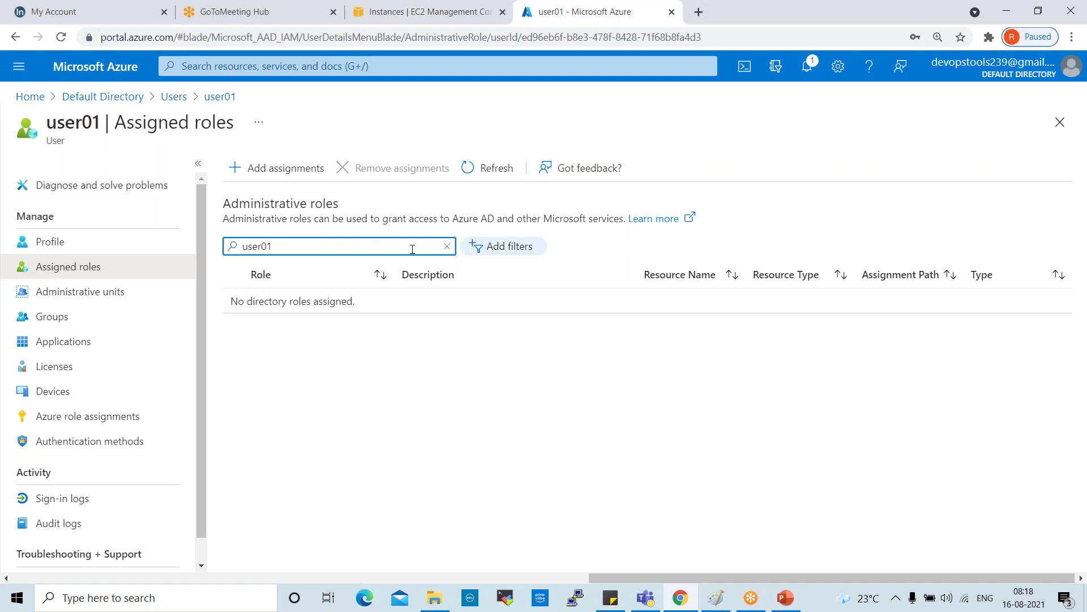
{"action": "left_click", "coordinate": [539, 340]}
{"action": "left_click_drag", "start_coordinate": [311, 243], "coordinate": [218, 255]}
{"action": "key", "text": "BackSpace"}
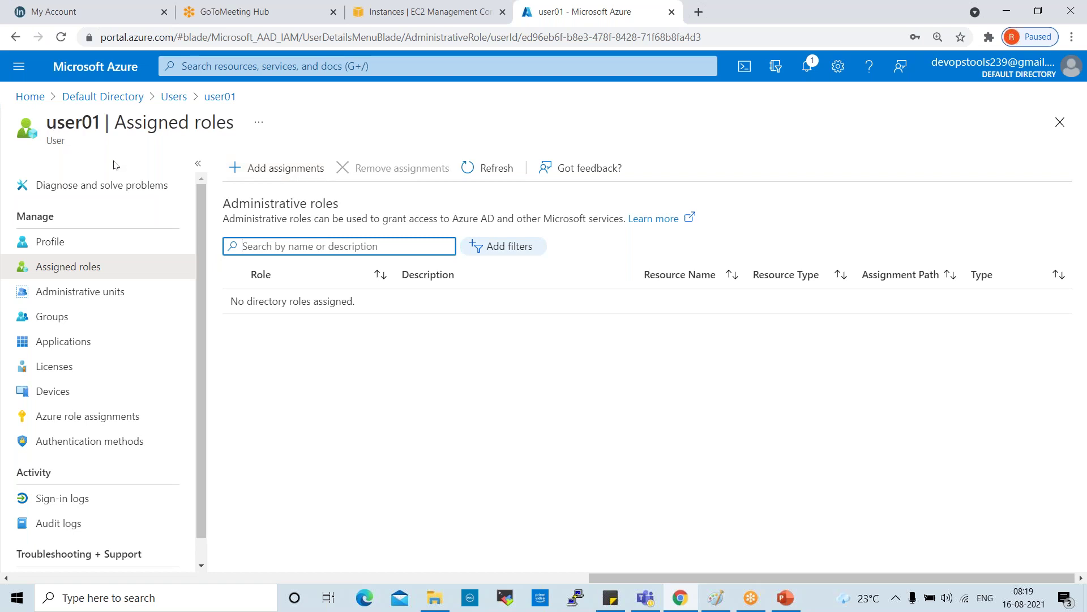
Step: Begin adding directory roles and tick User administrator and Windows update deployment administrator
{"action": "left_click", "coordinate": [252, 170]}
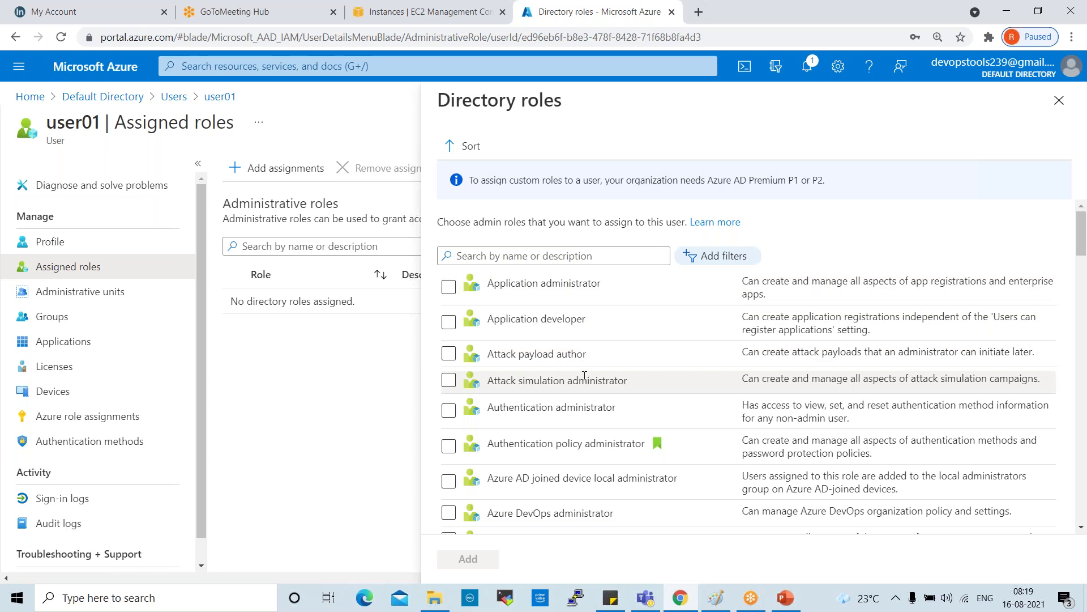
{"action": "scroll", "coordinate": [587, 379], "scroll_direction": "down", "scroll_amount": 4}
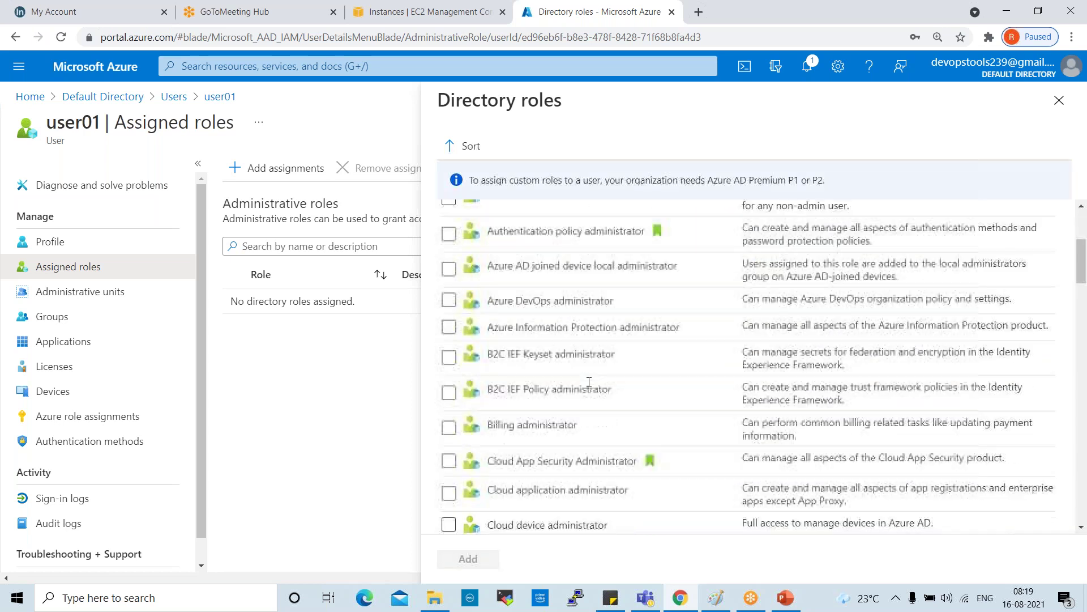
{"action": "scroll", "coordinate": [589, 381], "scroll_direction": "down", "scroll_amount": 3}
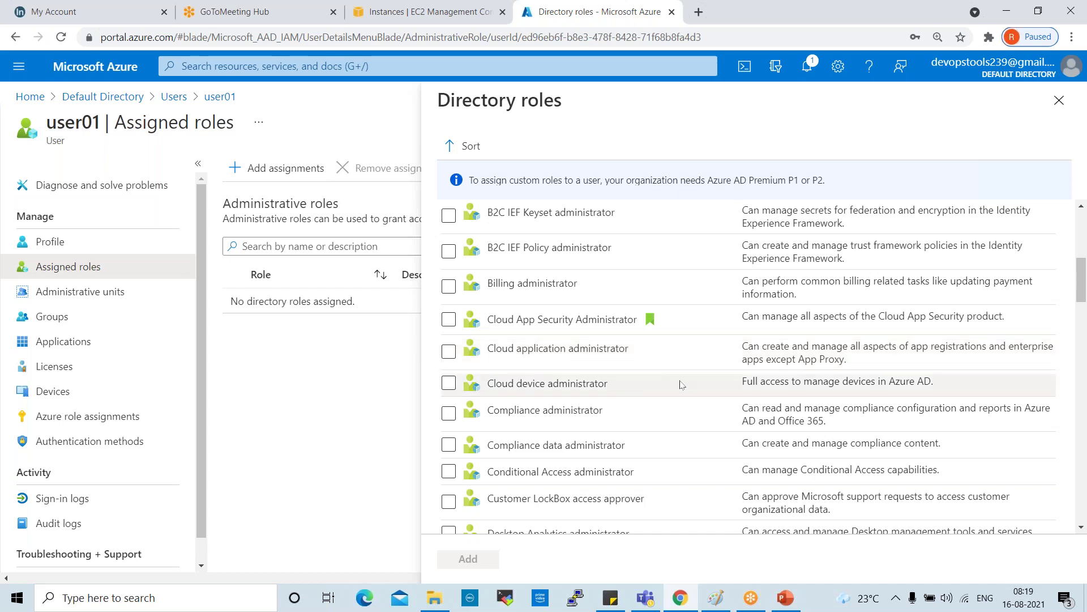
{"action": "scroll", "coordinate": [679, 390], "scroll_direction": "down", "scroll_amount": 3}
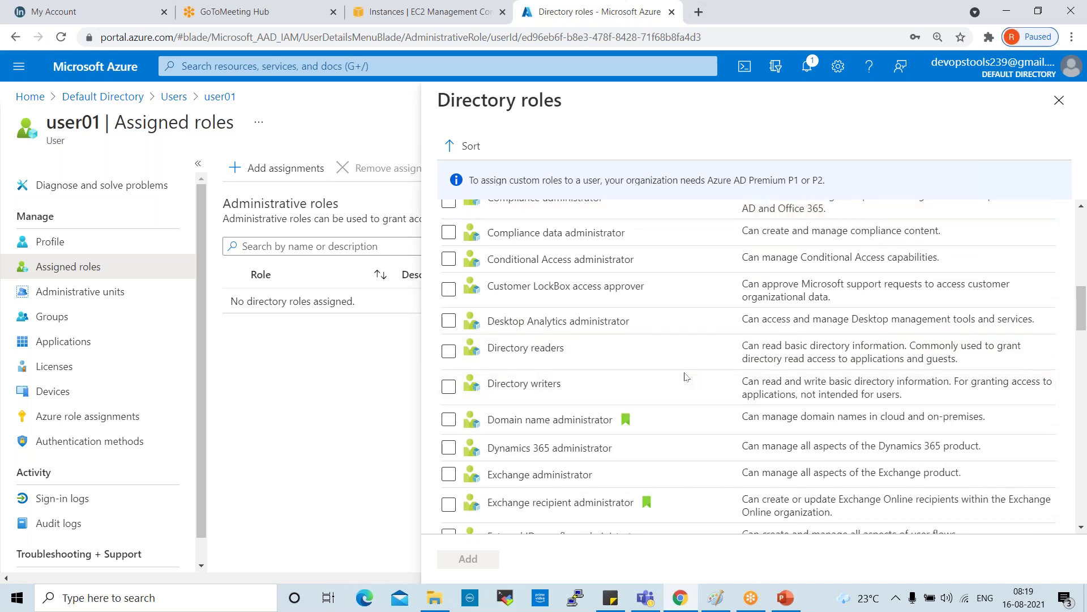
{"action": "scroll", "coordinate": [683, 386], "scroll_direction": "down", "scroll_amount": 4}
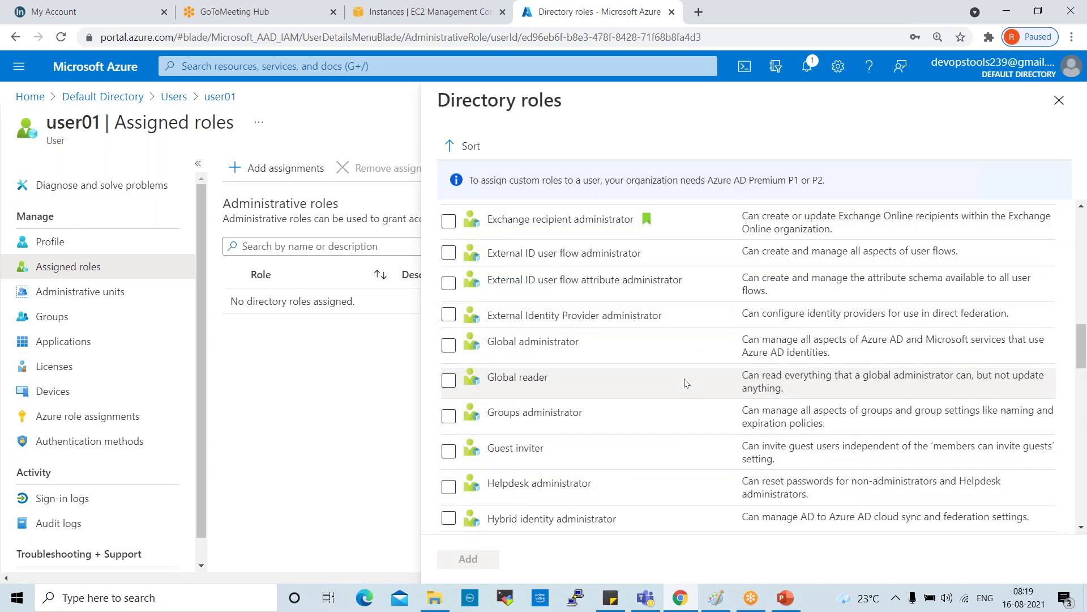
{"action": "scroll", "coordinate": [686, 383], "scroll_direction": "down", "scroll_amount": 4}
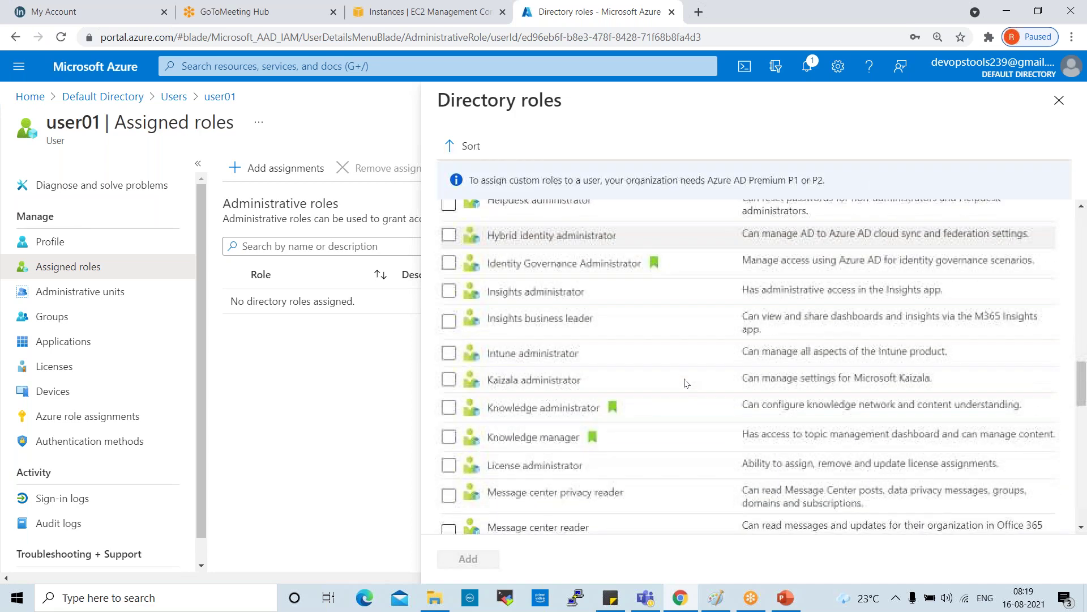
{"action": "scroll", "coordinate": [686, 383], "scroll_direction": "down", "scroll_amount": 3}
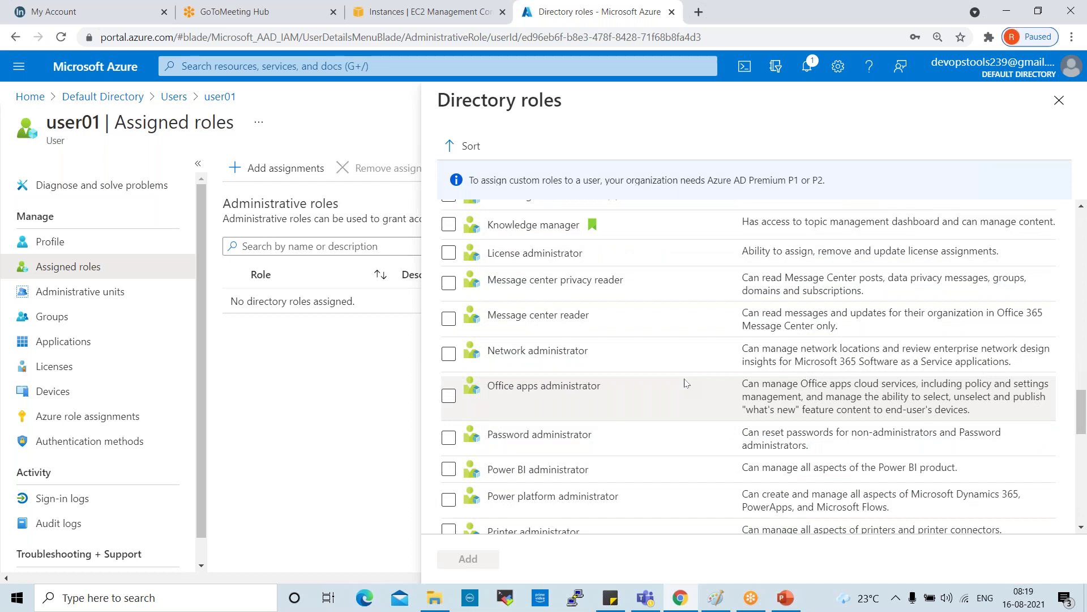
{"action": "scroll", "coordinate": [687, 385], "scroll_direction": "down", "scroll_amount": 4}
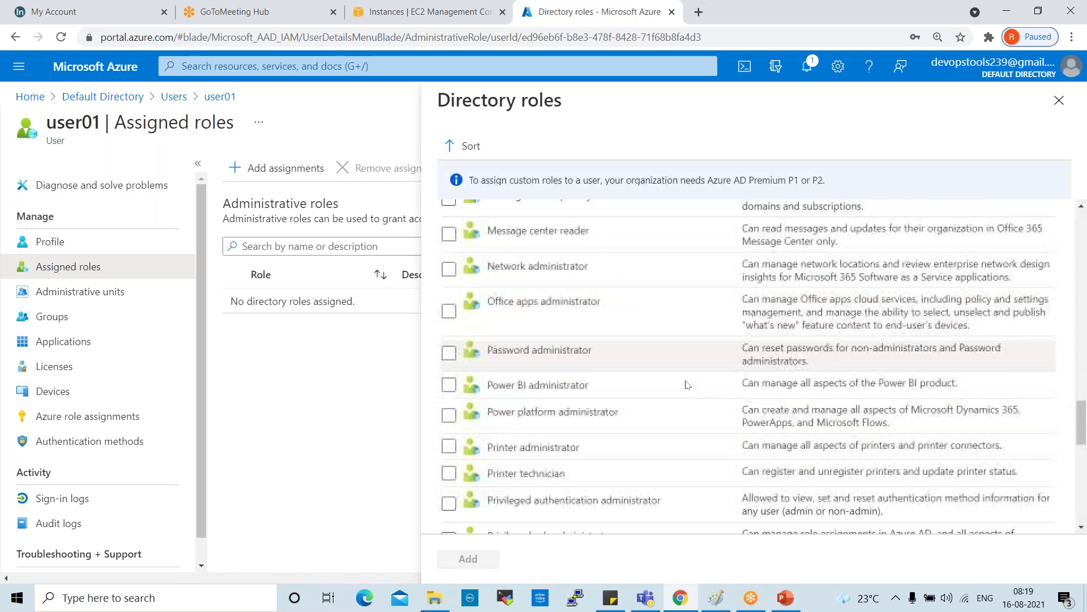
{"action": "scroll", "coordinate": [687, 384], "scroll_direction": "down", "scroll_amount": 1}
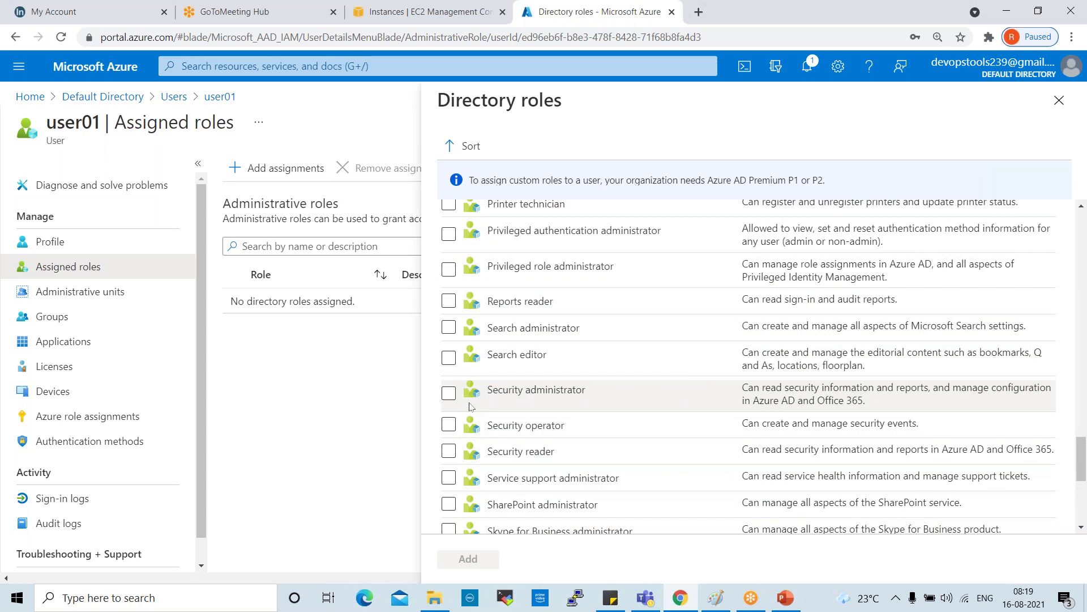
{"action": "scroll", "coordinate": [543, 403], "scroll_direction": "down", "scroll_amount": 5}
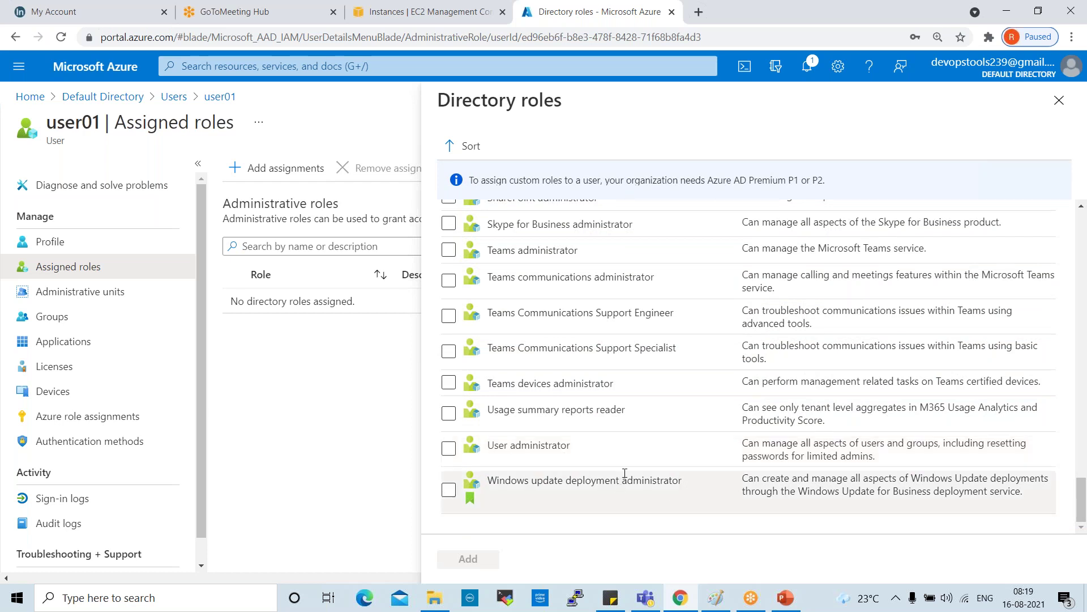
{"action": "left_click", "coordinate": [449, 448]}
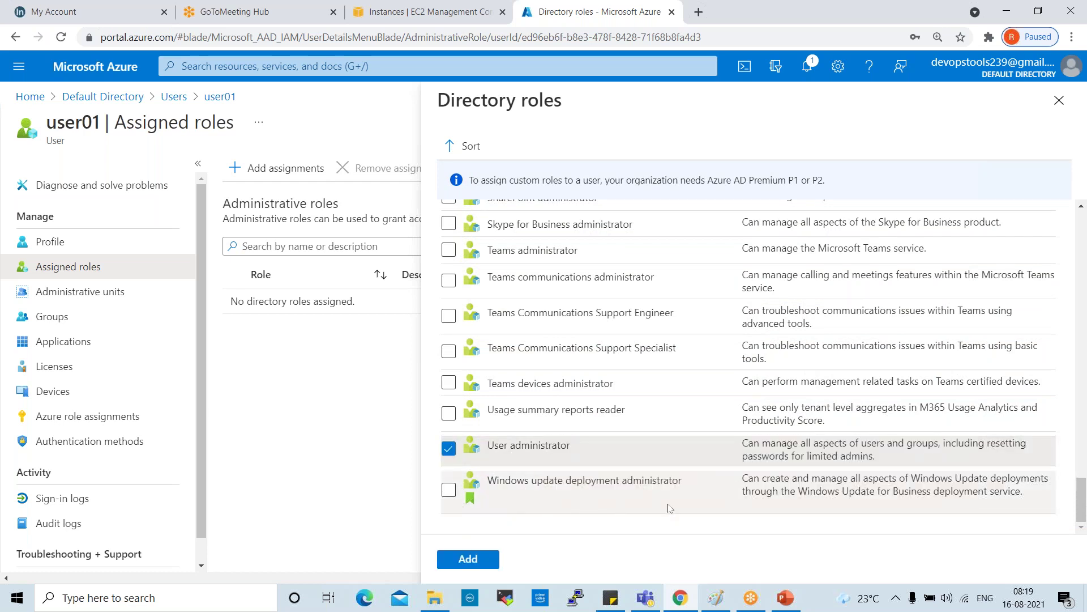
{"action": "left_click", "coordinate": [448, 490]}
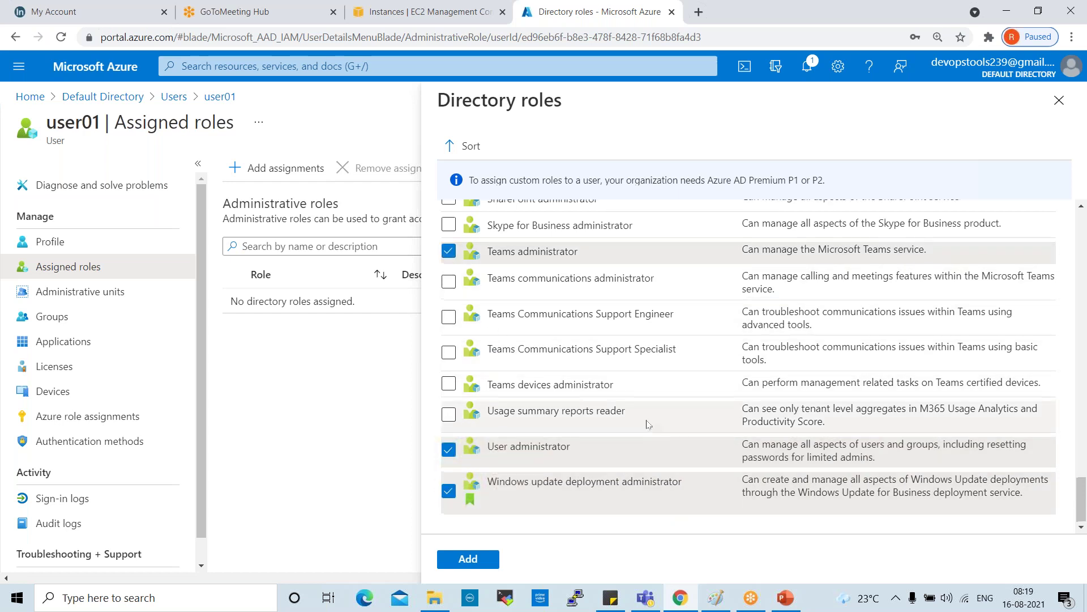
Step: Also tick Application administrator and Application developer, then add all five roles to user01
{"action": "scroll", "coordinate": [645, 396], "scroll_direction": "up", "scroll_amount": 5}
{"action": "scroll", "coordinate": [575, 404], "scroll_direction": "up", "scroll_amount": 15}
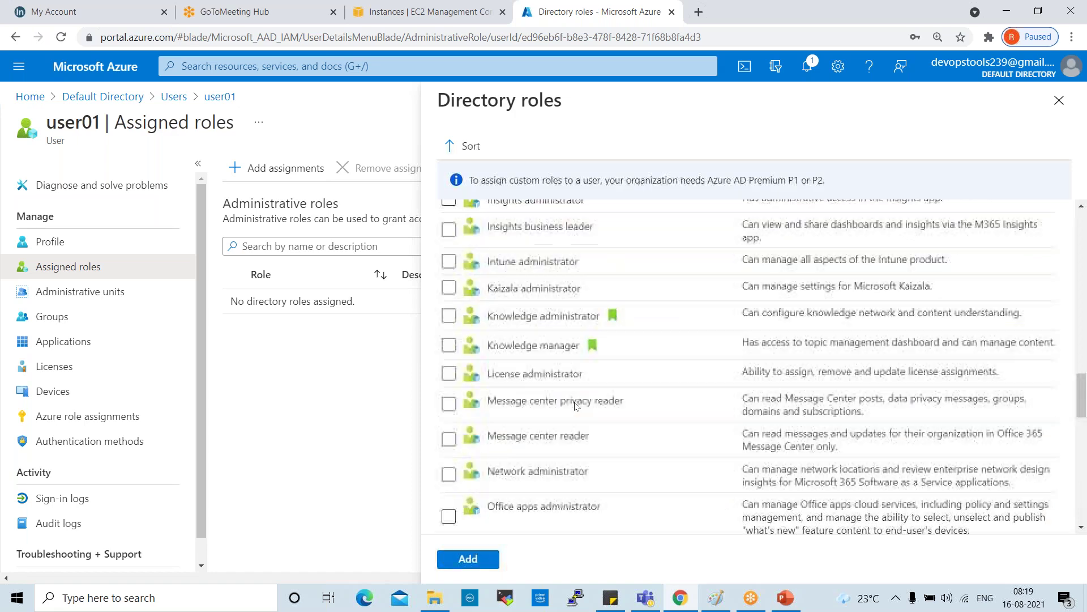
{"action": "scroll", "coordinate": [575, 404], "scroll_direction": "up", "scroll_amount": 5}
{"action": "left_click", "coordinate": [448, 287]}
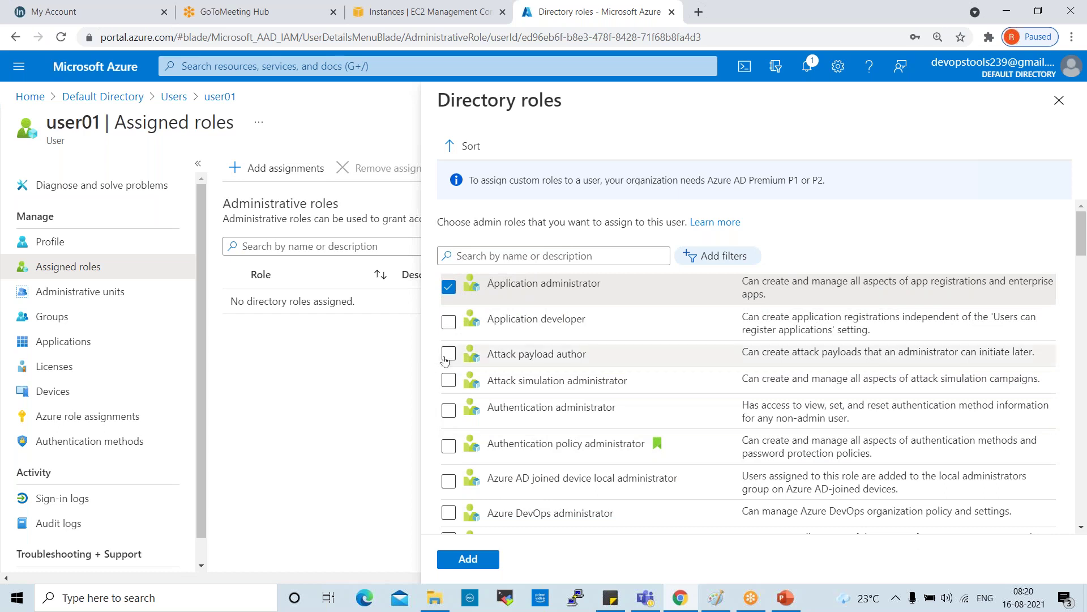
{"action": "left_click", "coordinate": [447, 322]}
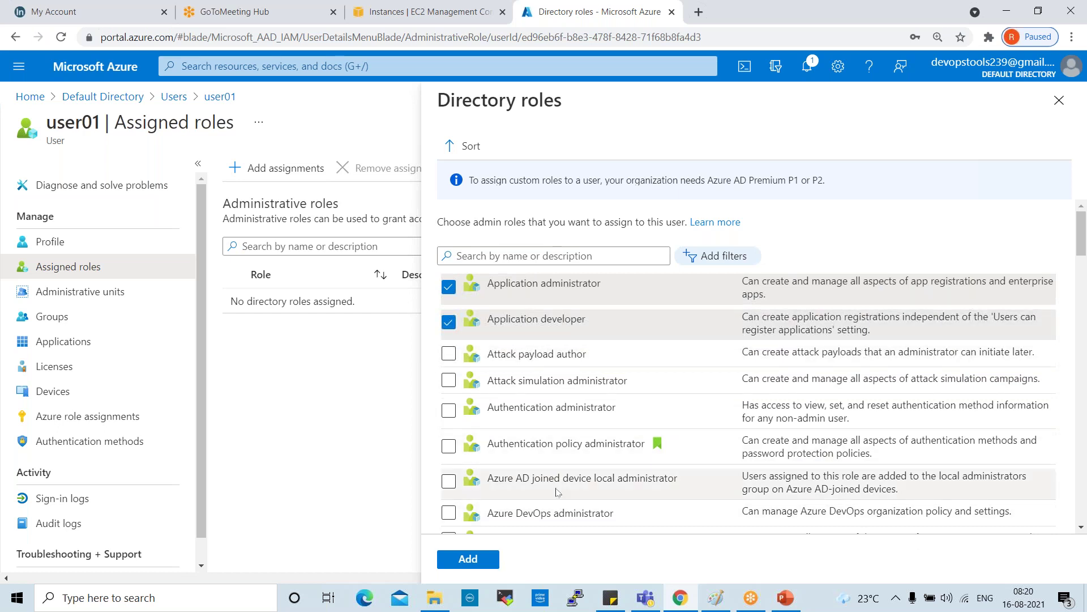
{"action": "left_click", "coordinate": [455, 566]}
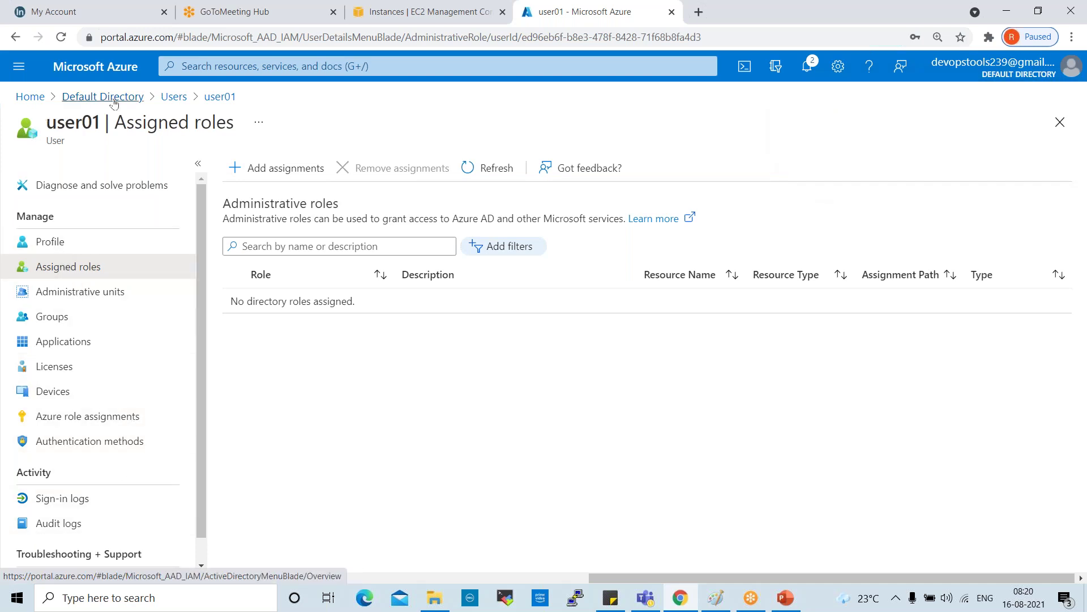
Step: Go back through Users to user01 and list its five directory-scoped assigned roles
{"action": "left_click", "coordinate": [174, 97]}
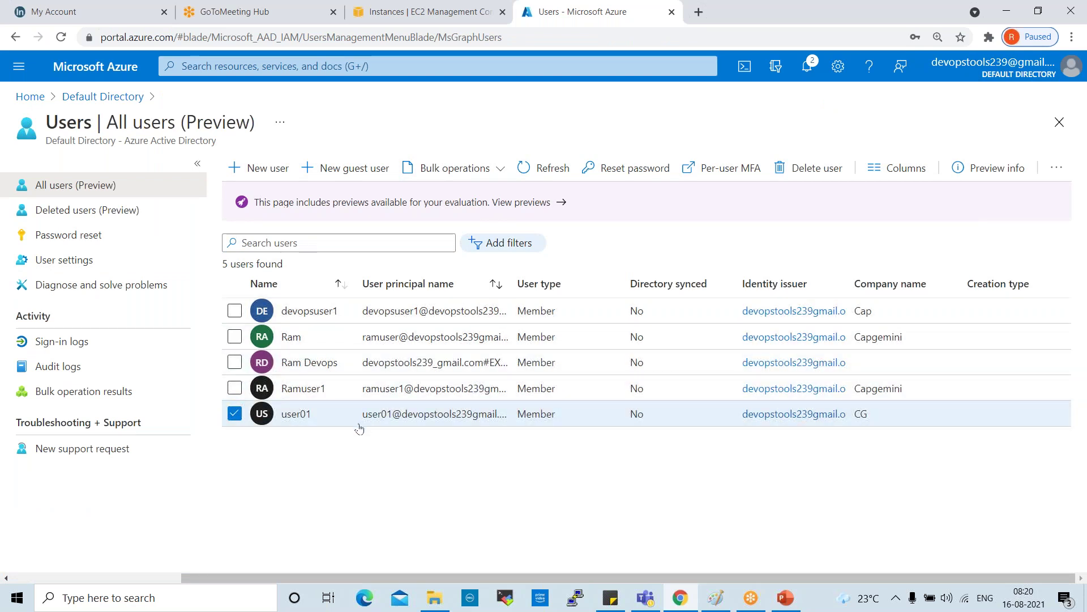
{"action": "left_click", "coordinate": [298, 414]}
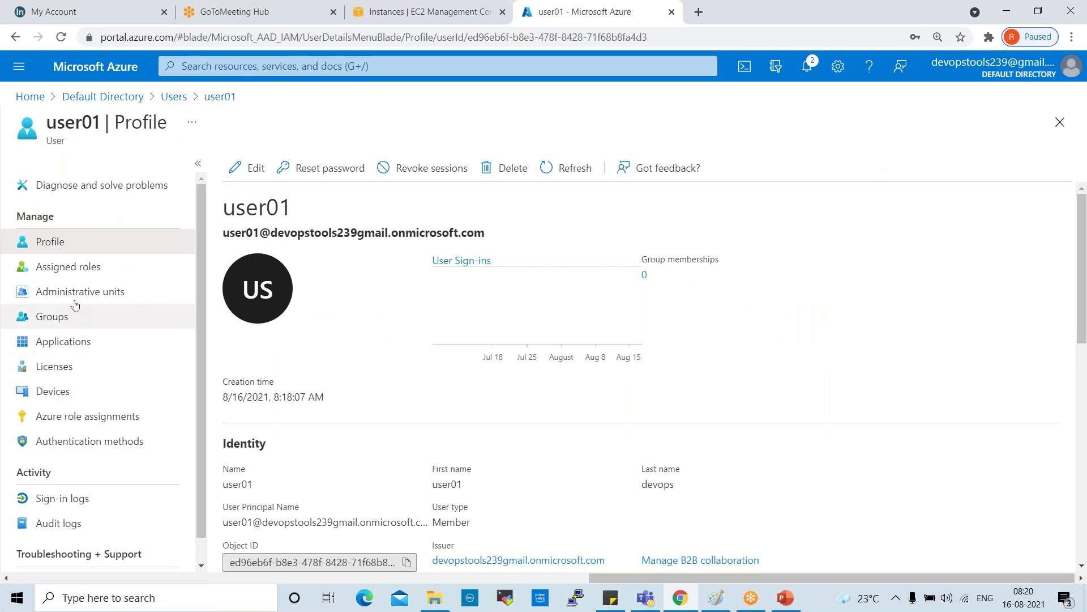
{"action": "left_click", "coordinate": [68, 266]}
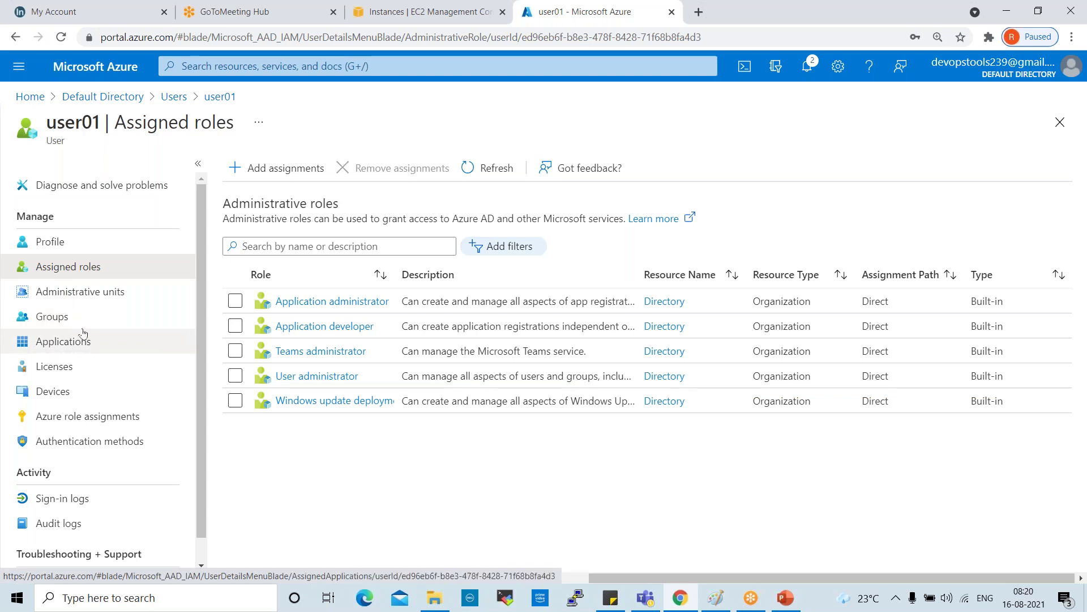
Step: Confirm User01 belongs to no groups and close the Select groups panel without adding any
{"action": "left_click", "coordinate": [68, 324]}
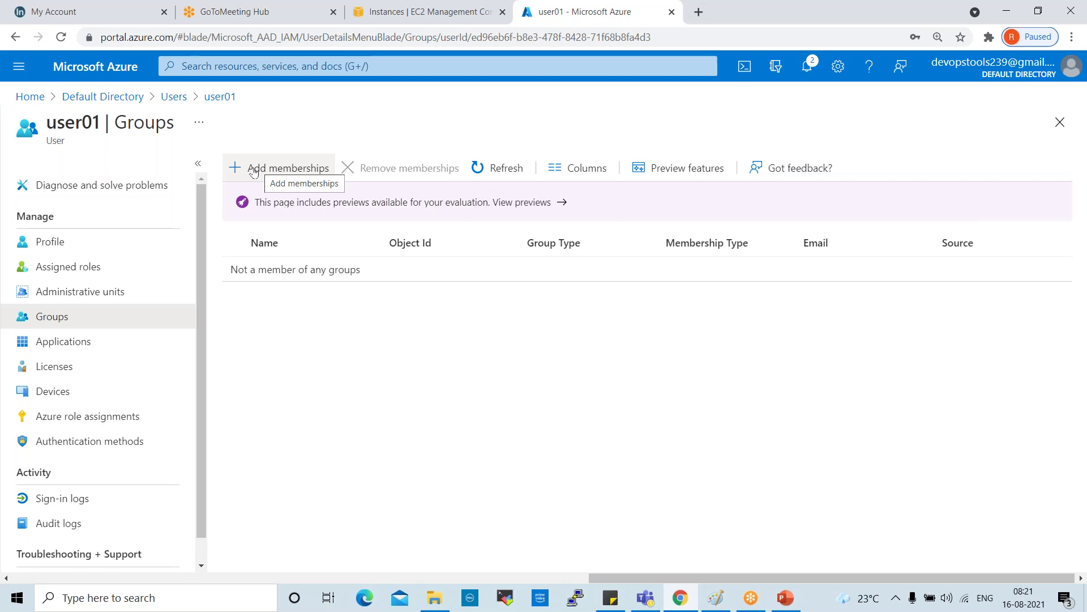
{"action": "left_click", "coordinate": [253, 172]}
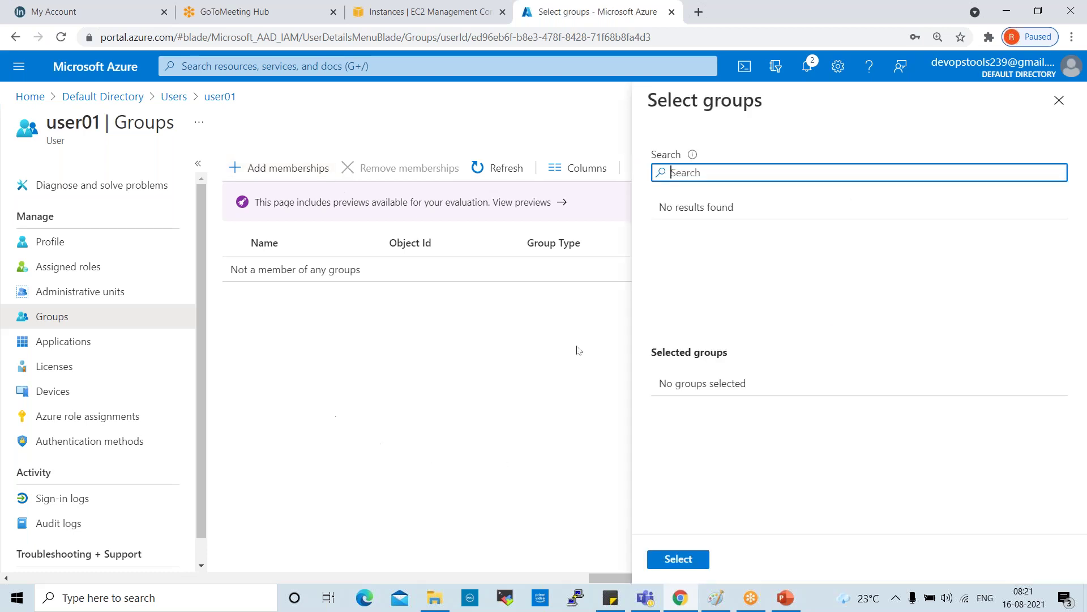
{"action": "left_click", "coordinate": [725, 173]}
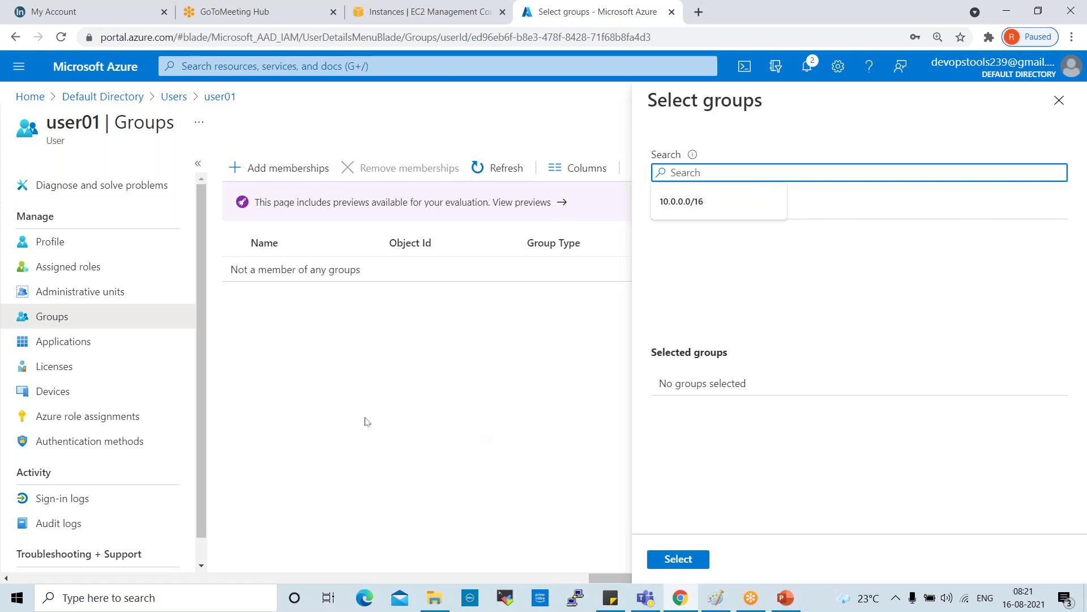
{"action": "left_click", "coordinate": [78, 322]}
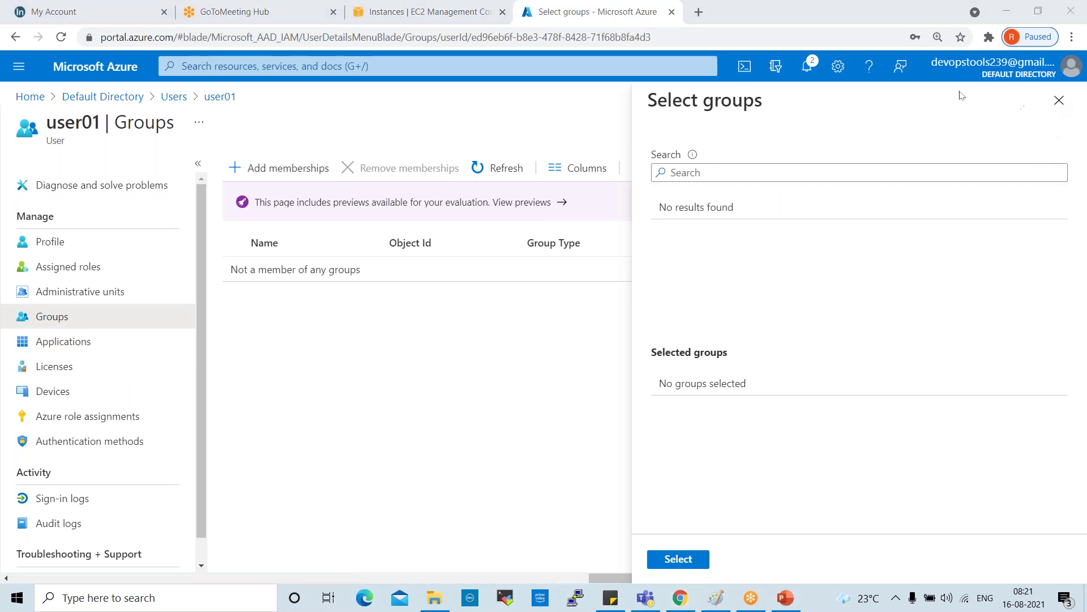
{"action": "left_click", "coordinate": [1059, 100]}
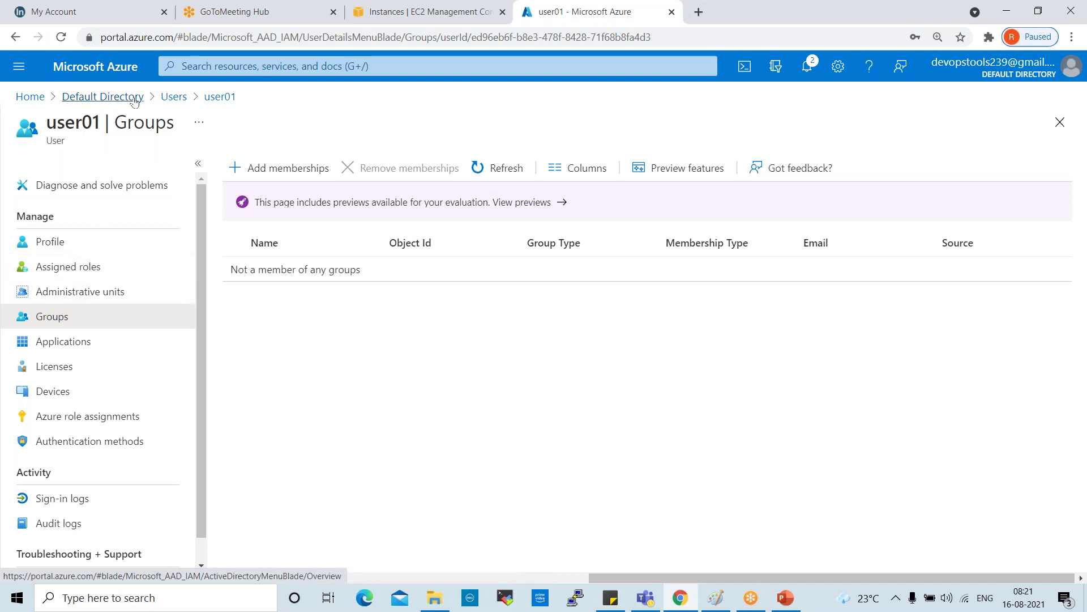
Step: Go back to the Users list, deselect user01 and open user01's profile
{"action": "left_click", "coordinate": [174, 97]}
{"action": "left_click", "coordinate": [234, 414]}
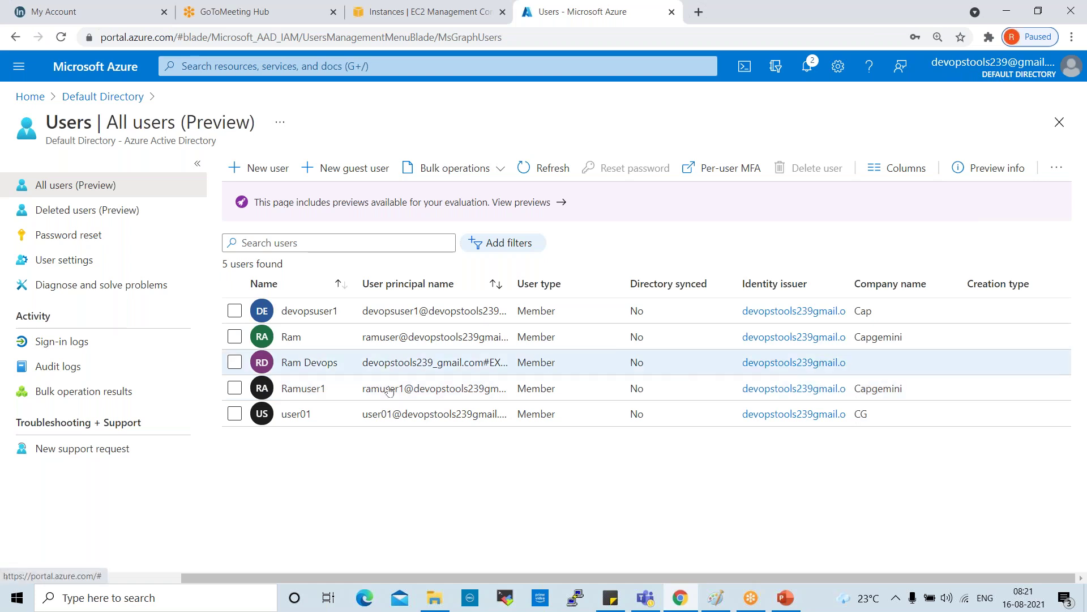
{"action": "left_click", "coordinate": [297, 419]}
Step: Select and copy user01's sign-in name (UPN) shown under the profile name
{"action": "left_click_drag", "start_coordinate": [222, 232], "coordinate": [489, 234]}
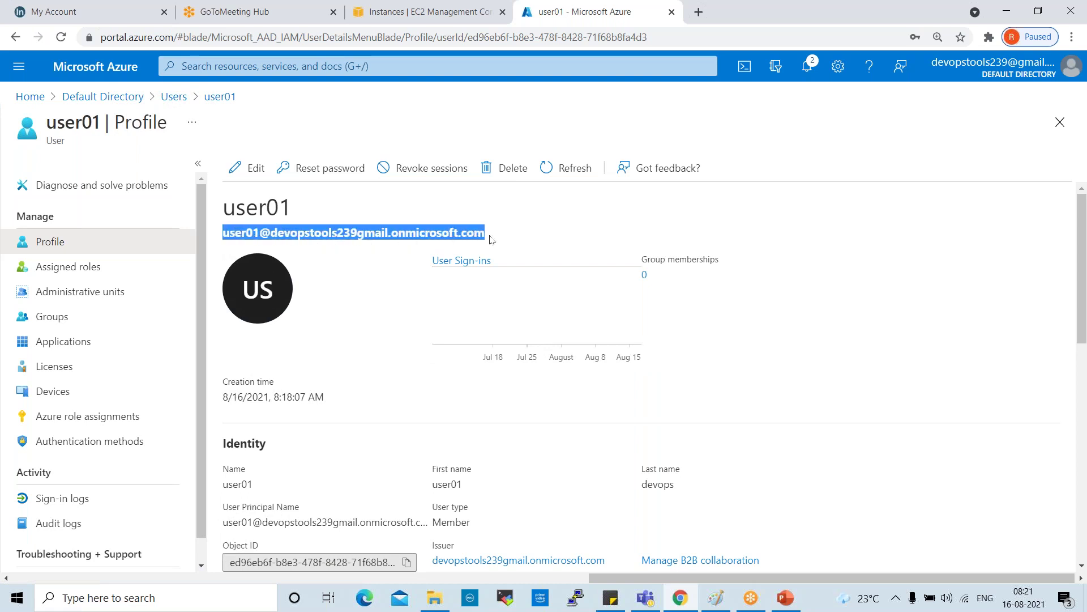
{"action": "right_click", "coordinate": [450, 235]}
{"action": "left_click", "coordinate": [473, 244]}
Step: Copy the sign-in name again and choose to sign in with a different account
{"action": "right_click", "coordinate": [414, 237]}
{"action": "left_click", "coordinate": [439, 247]}
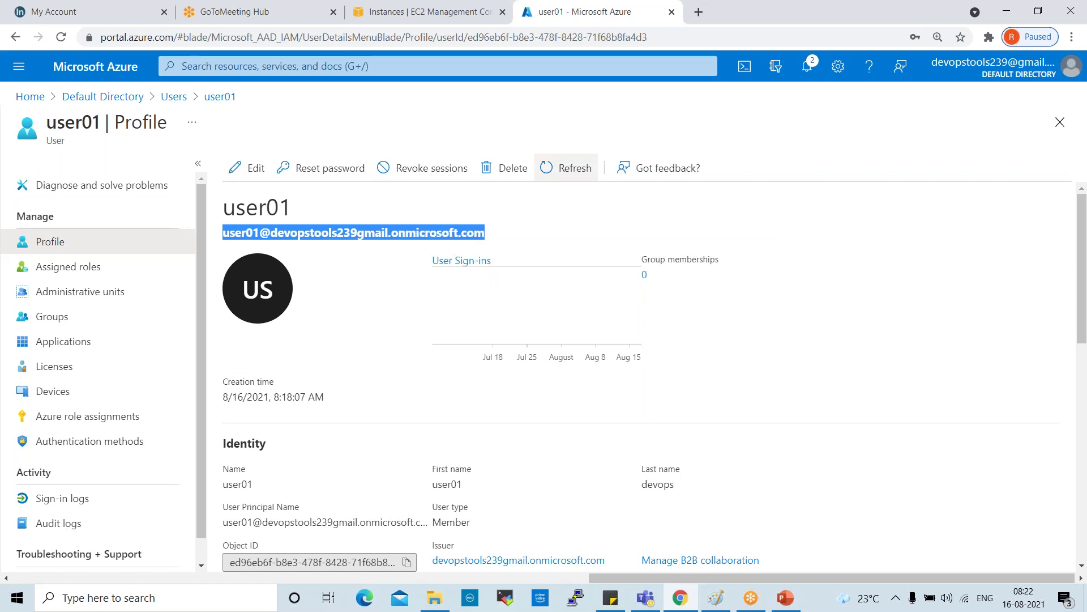
{"action": "left_click", "coordinate": [1069, 72]}
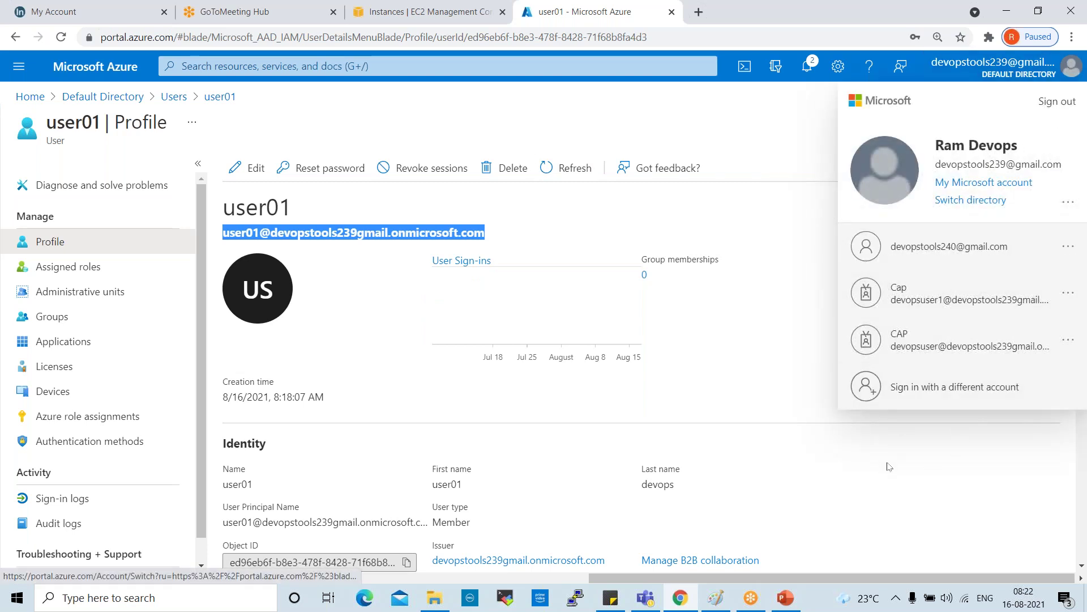
{"action": "left_click", "coordinate": [993, 388]}
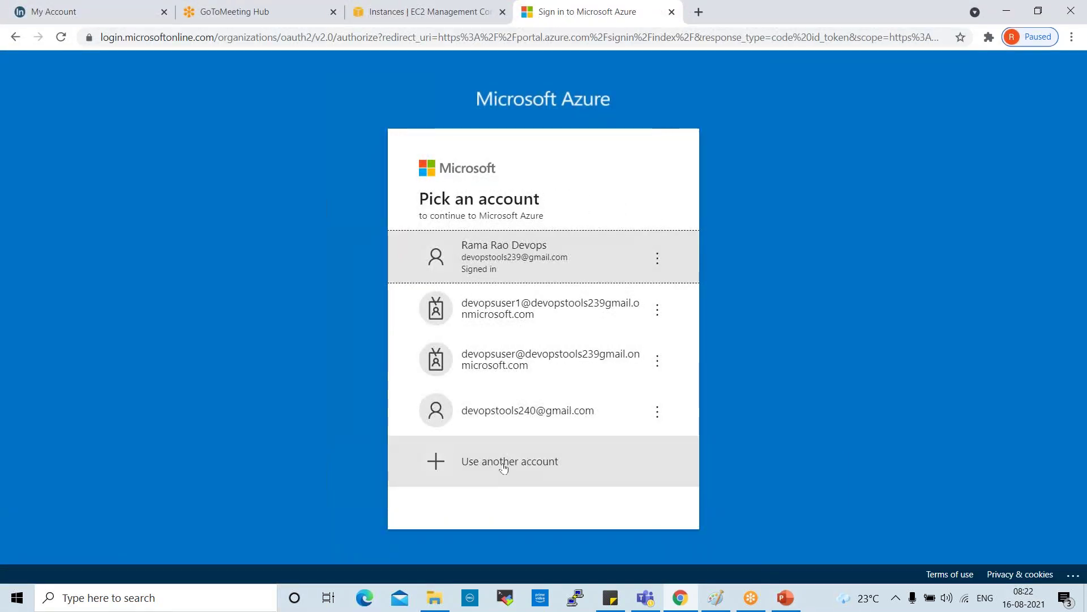
Step: Use another account, paste user01's sign-in name and enter its initial password
{"action": "left_click", "coordinate": [503, 466]}
{"action": "key", "text": "ctrl+v"}
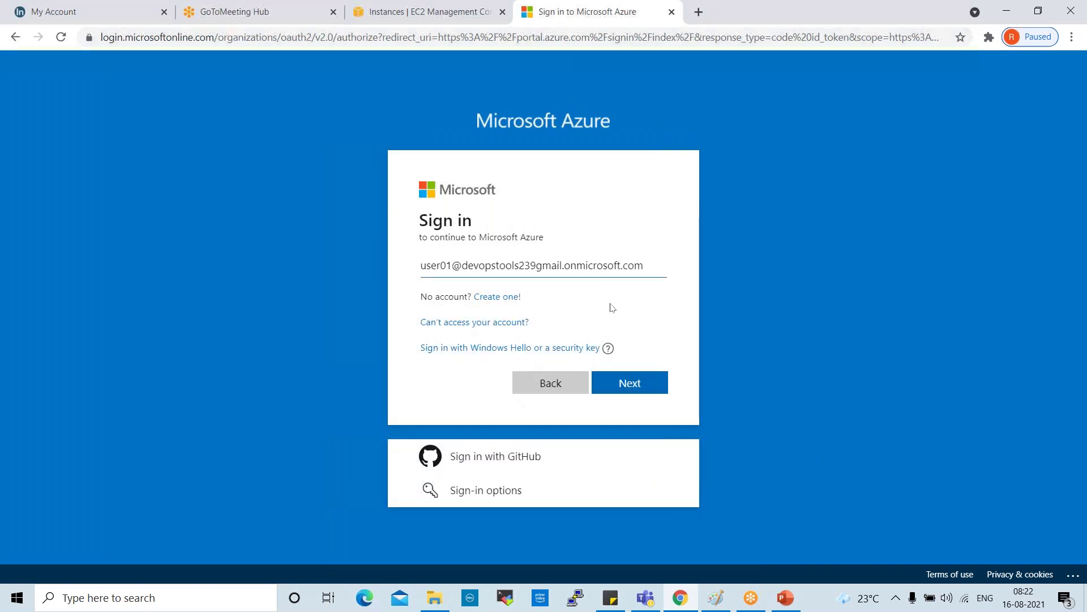
{"action": "left_click", "coordinate": [618, 385]}
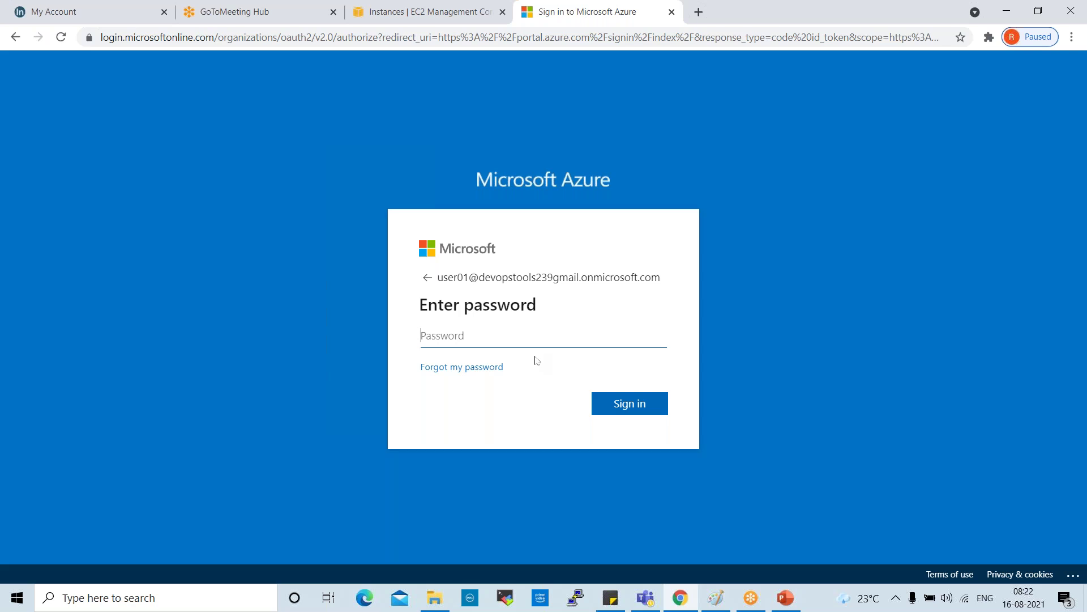
{"action": "type", "text": "*************"}
Step: Submit the sign-in and enter the current initial password on the Update password page
{"action": "left_click", "coordinate": [643, 416]}
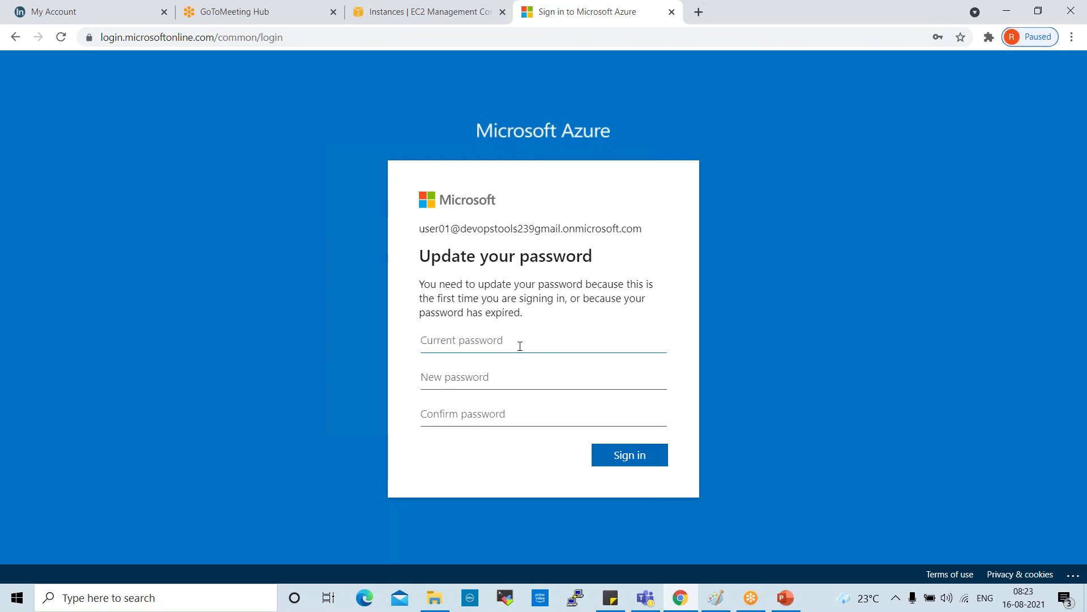
{"action": "type", "text": "••••••••••••"}
{"action": "key", "text": "BackSpace"}
{"action": "key", "text": "BackSpace"}
{"action": "key", "text": "BackSpace"}
{"action": "key", "text": "BackSpace"}
{"action": "key", "text": "BackSpace"}
{"action": "key", "text": "BackSpace"}
{"action": "key", "text": "BackSpace"}
{"action": "key", "text": "BackSpace"}
{"action": "key", "text": "BackSpace"}
{"action": "key", "text": "BackSpace"}
{"action": "key", "text": "BackSpace"}
{"action": "key", "text": "BackSpace"}
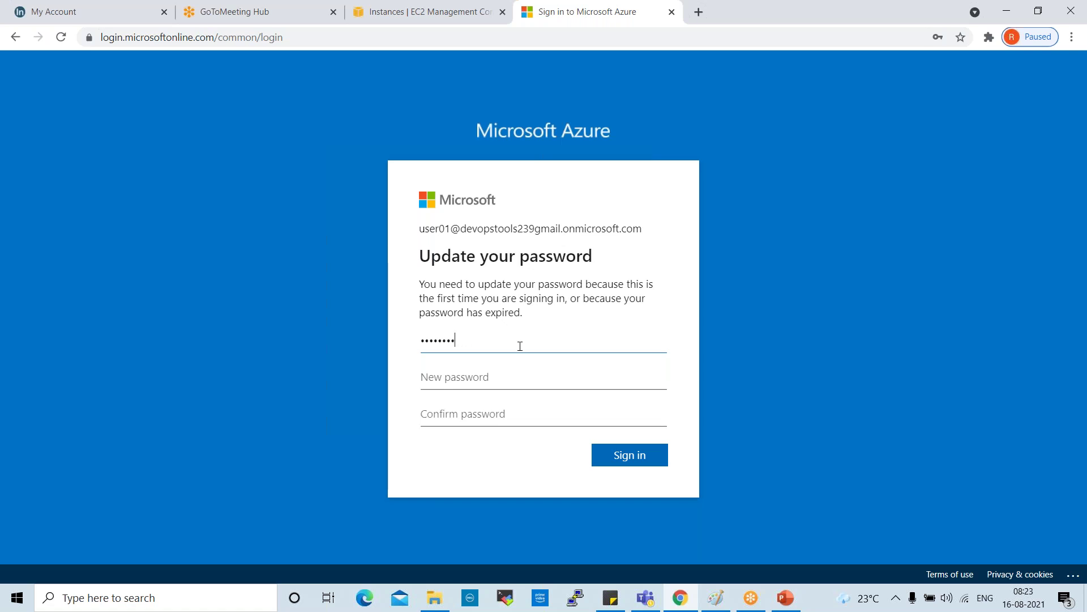
{"action": "type", "text": "••••••••••••"}
Step: Enter and confirm a new password, then submit the password change
{"action": "left_click", "coordinate": [509, 378]}
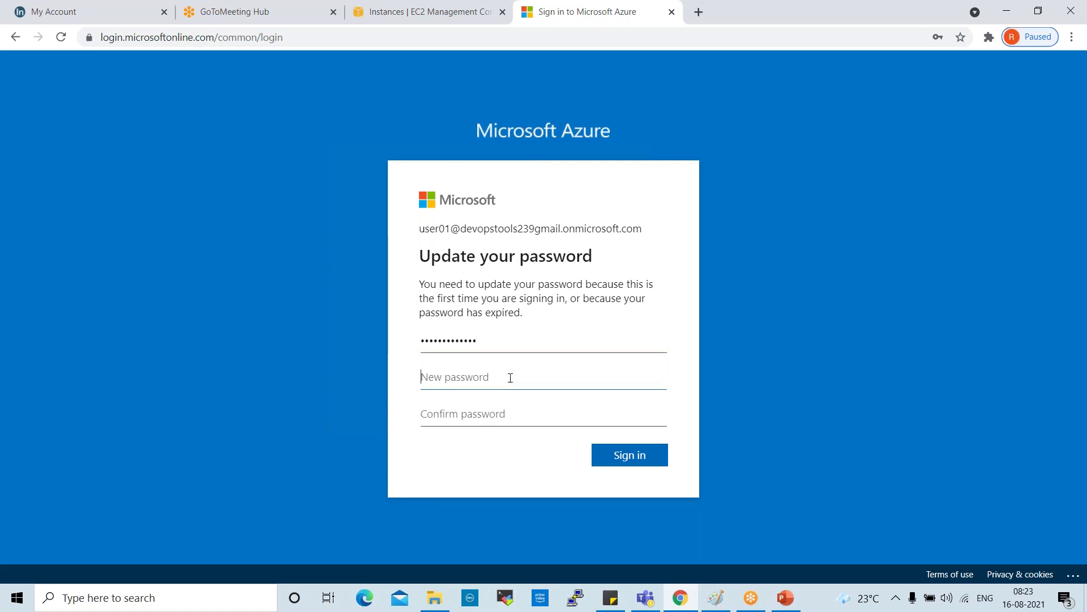
{"action": "type", "text": "•••••••"}
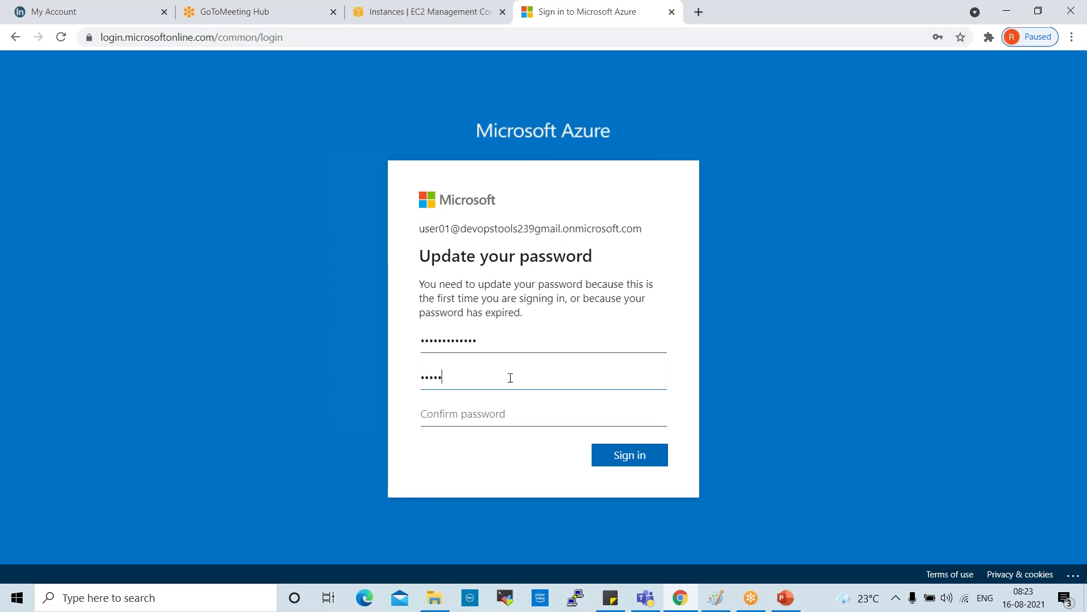
{"action": "type", "text": "••"}
{"action": "key", "text": "Tab"}
{"action": "type", "text": "••••"}
{"action": "type", "text": "••••"}
{"action": "left_click", "coordinate": [612, 456]}
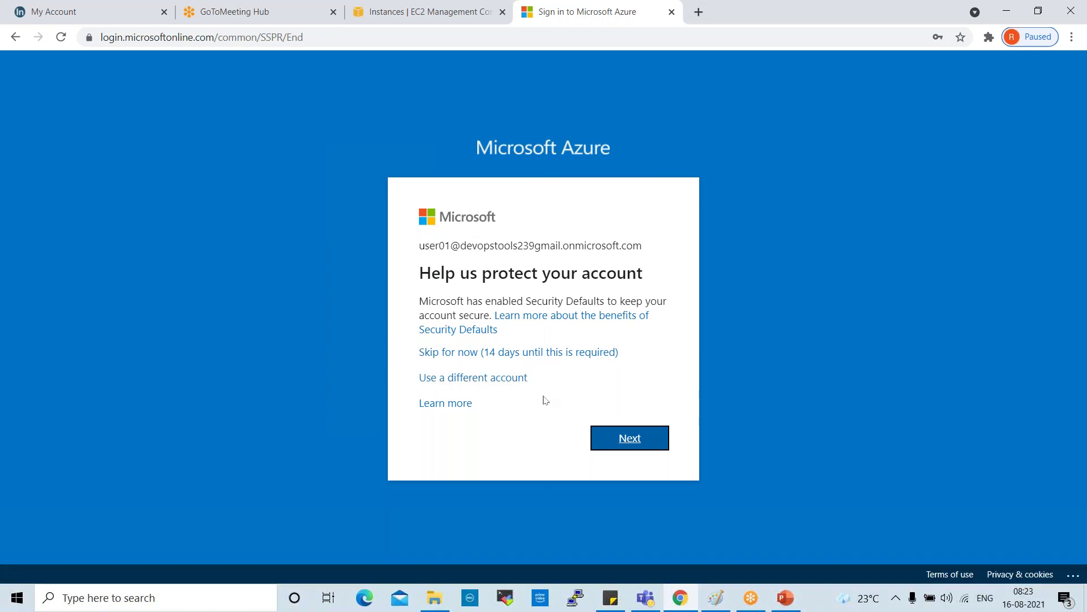
Step: Start the security setup and advance Microsoft Authenticator past the download step to the QR code
{"action": "left_click", "coordinate": [637, 442]}
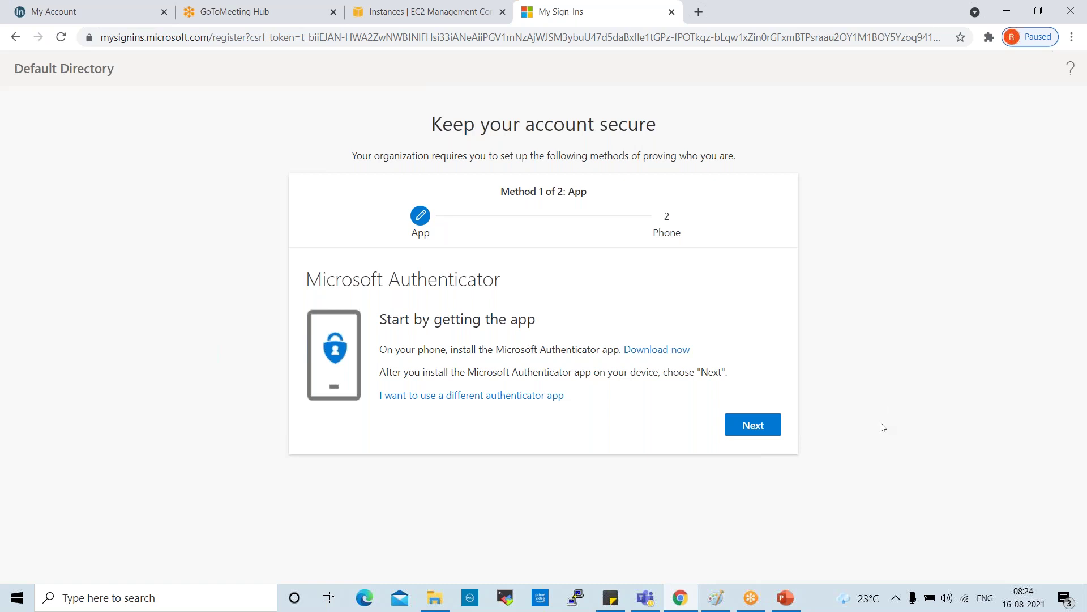
{"action": "left_click", "coordinate": [756, 431]}
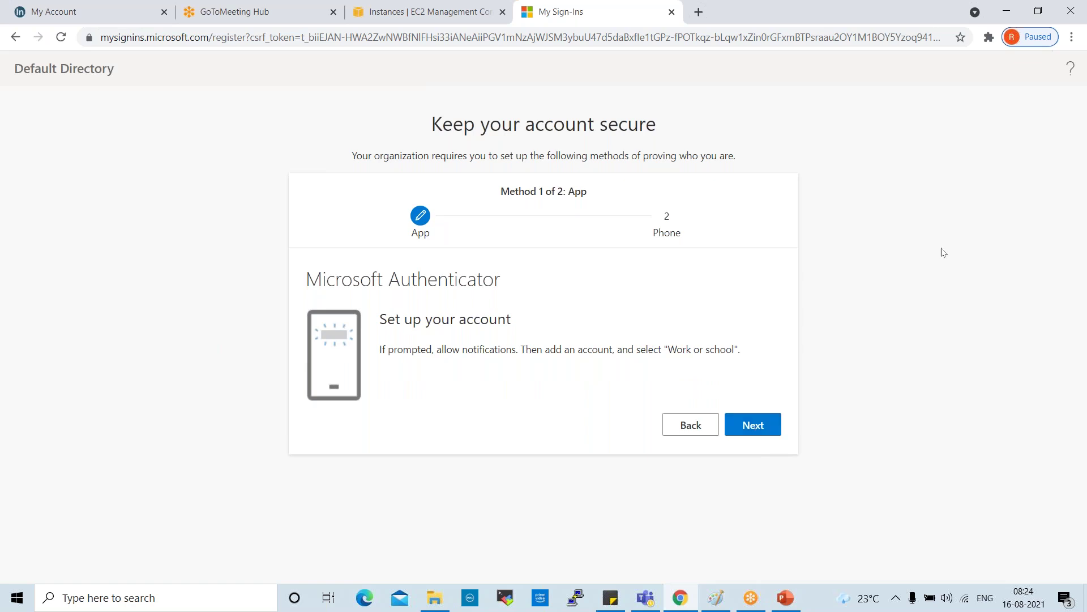
{"action": "left_click", "coordinate": [756, 431]}
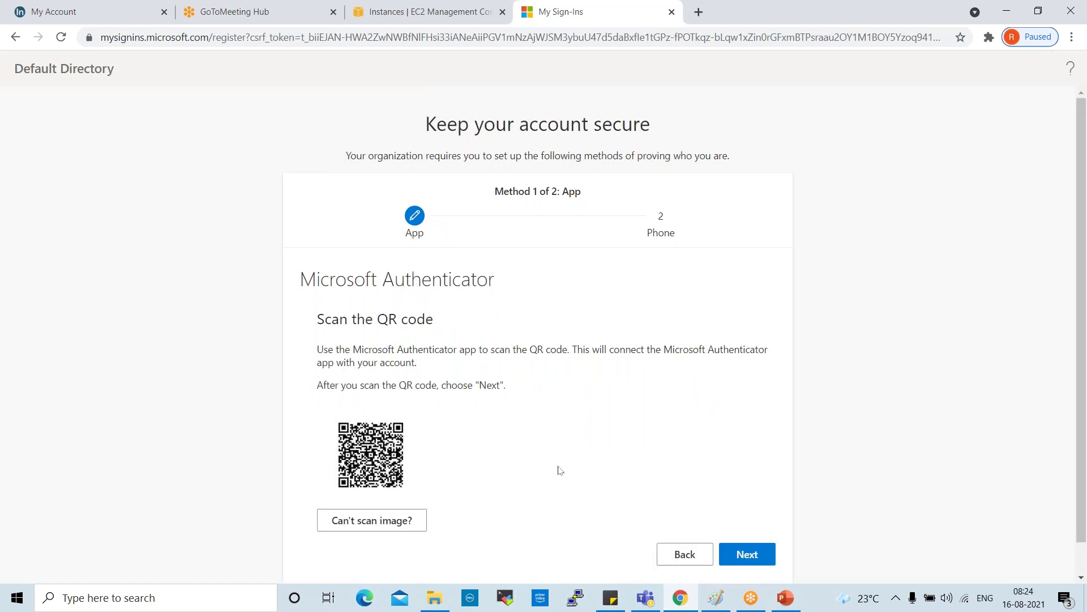
{"action": "left_click_drag", "start_coordinate": [310, 323], "coordinate": [434, 320]}
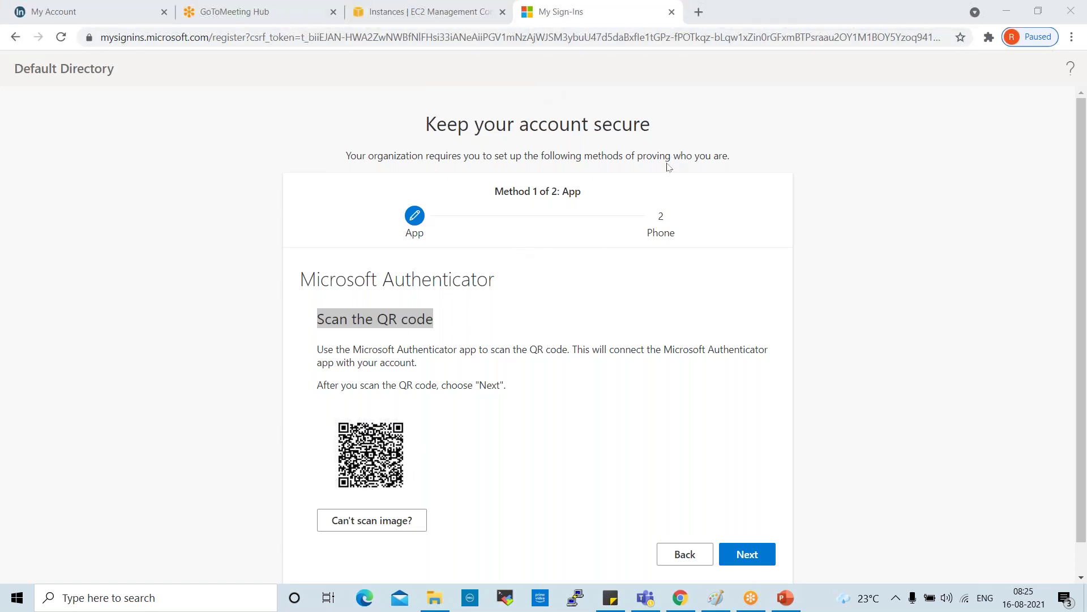
Step: Navigate the browser to portal.azure.com to return to the Azure portal home page
{"action": "left_click", "coordinate": [409, 39]}
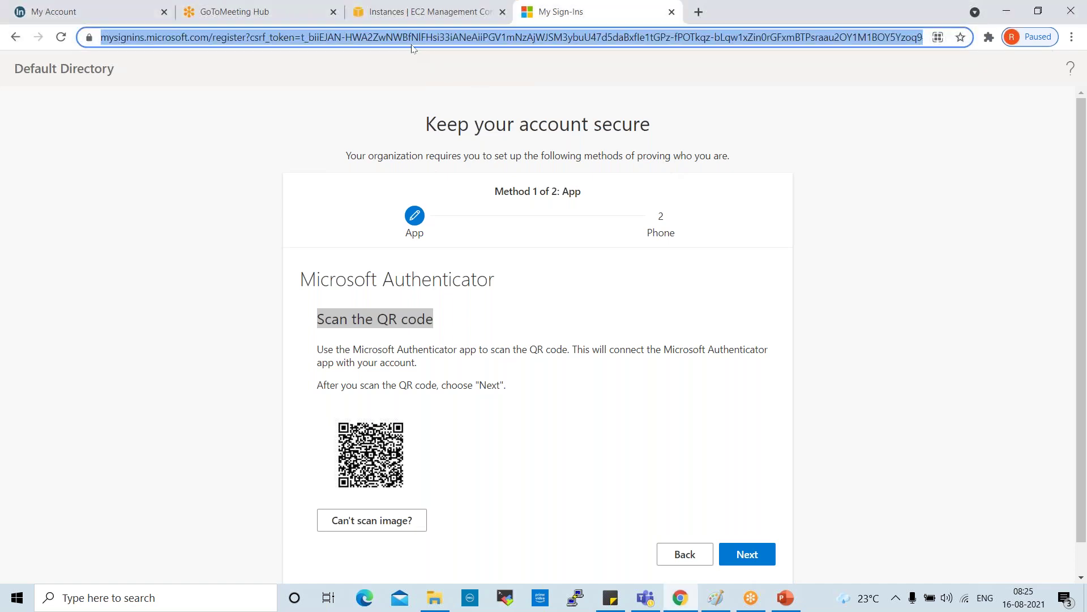
{"action": "type", "text": "po"}
{"action": "key", "text": "Return"}
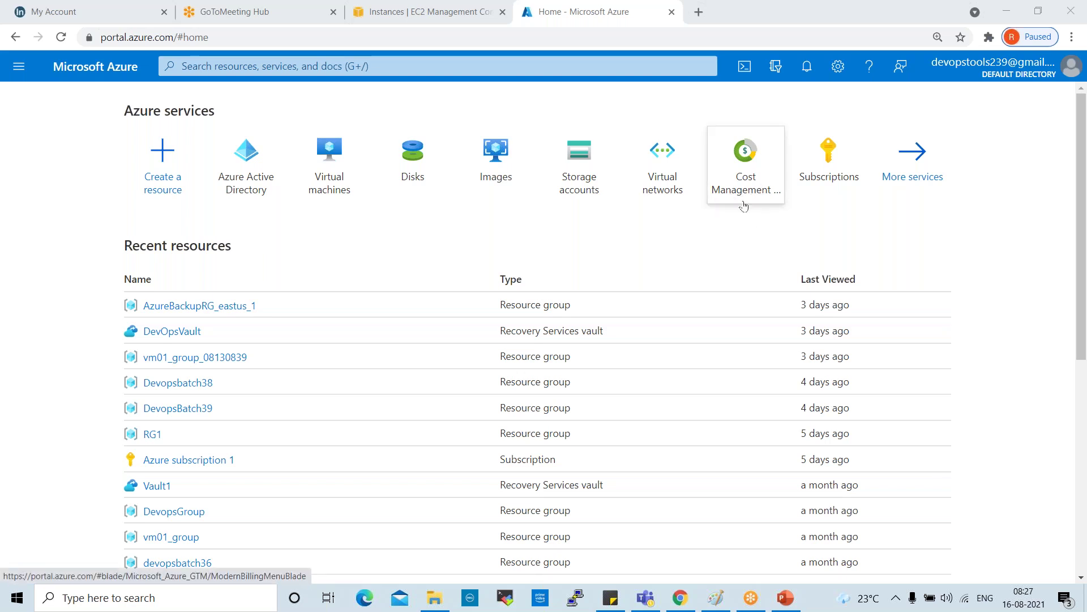
Step: Open Cost Management + Billing and scroll its overview down to Azure subscription 1
{"action": "left_click", "coordinate": [767, 198]}
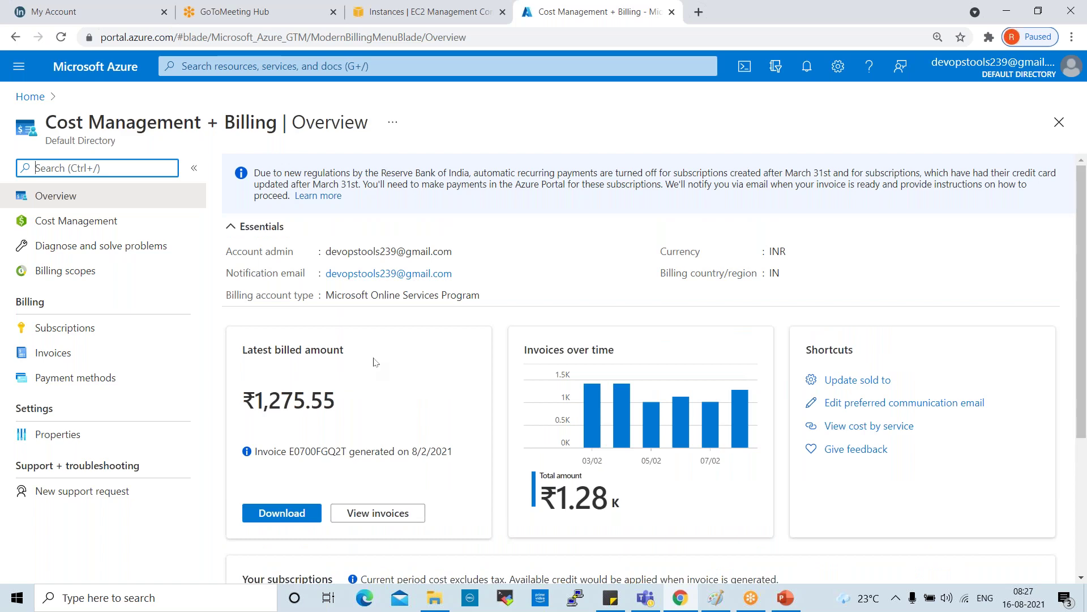
{"action": "scroll", "coordinate": [373, 361], "scroll_direction": "down", "scroll_amount": 4}
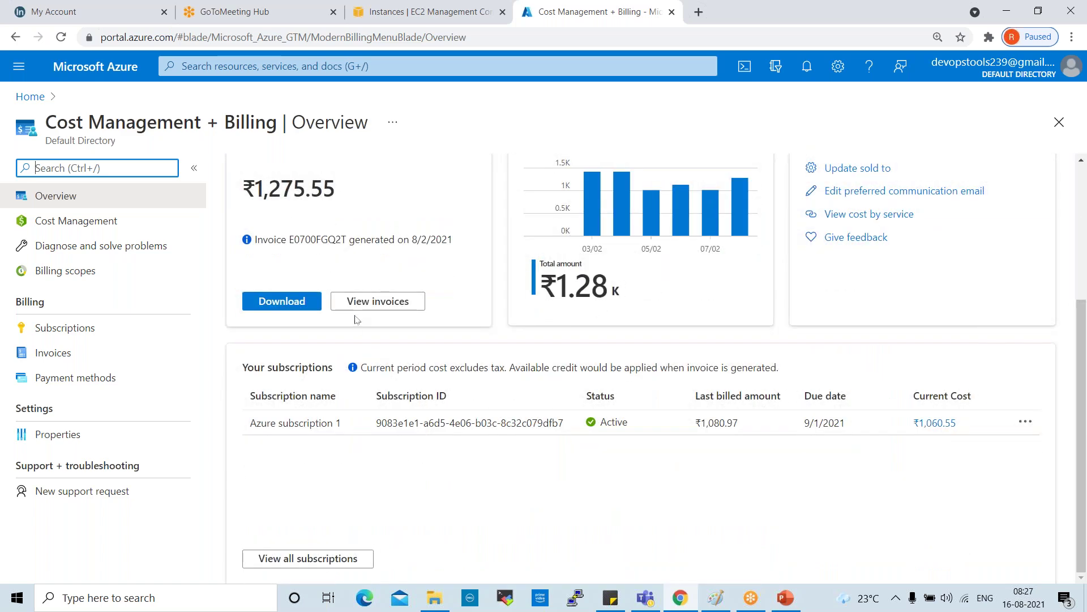
{"action": "scroll", "coordinate": [356, 319], "scroll_direction": "up", "scroll_amount": 4}
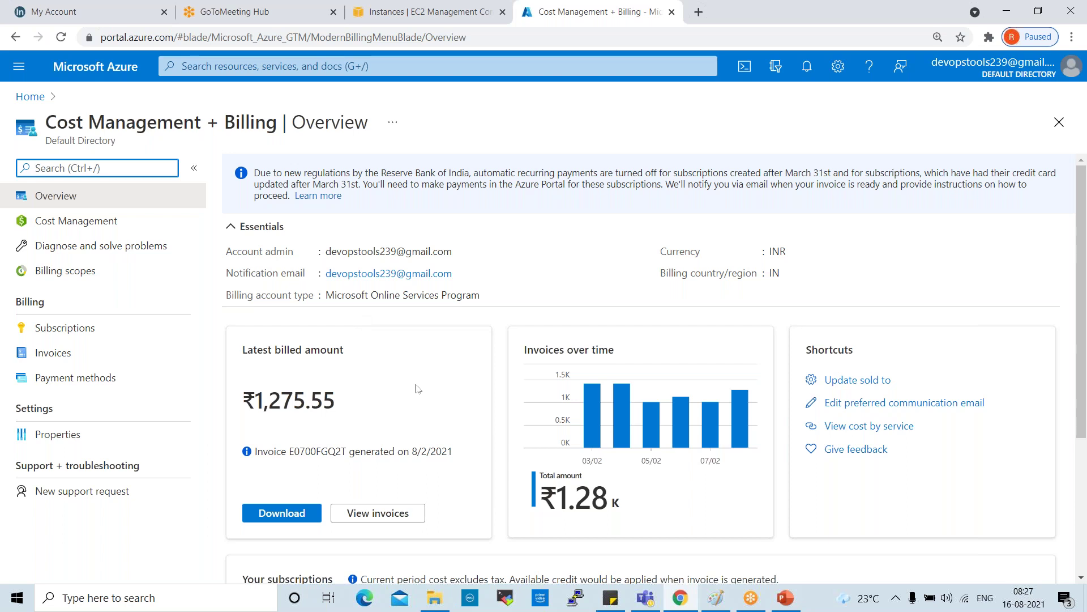
{"action": "scroll", "coordinate": [416, 388], "scroll_direction": "down", "scroll_amount": 4}
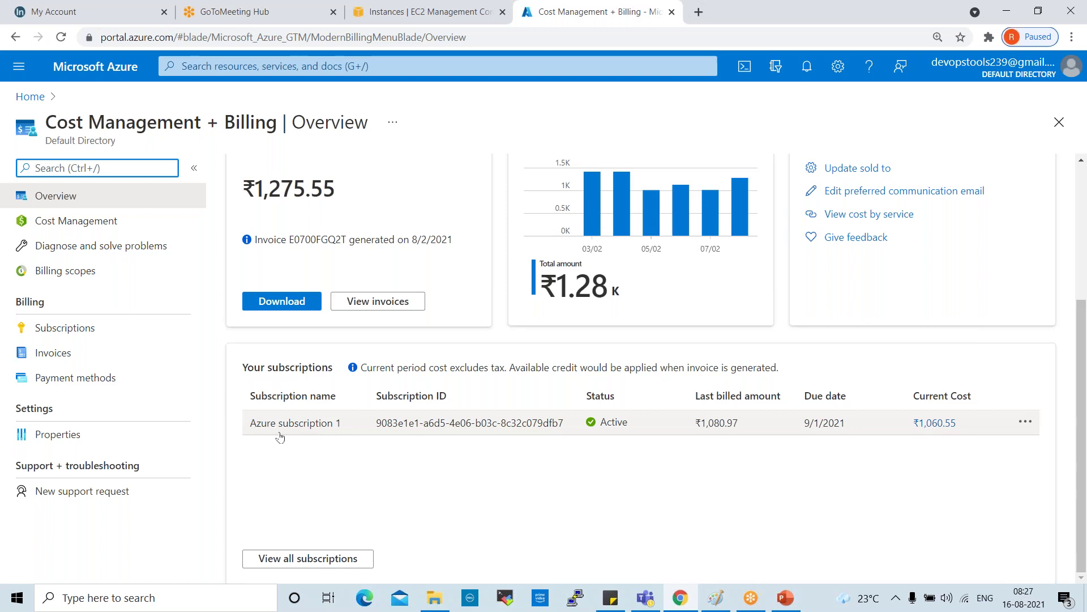
{"action": "scroll", "coordinate": [520, 475], "scroll_direction": "up", "scroll_amount": 3}
{"action": "scroll", "coordinate": [520, 476], "scroll_direction": "down", "scroll_amount": 3}
{"action": "left_click_drag", "start_coordinate": [314, 431], "coordinate": [310, 430]}
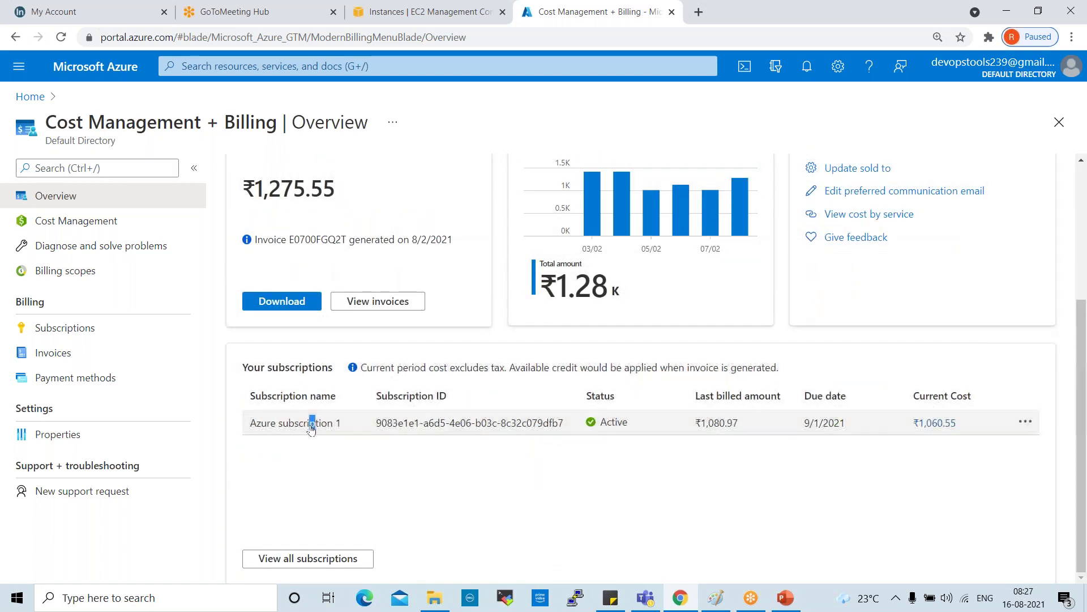
Step: Open Azure subscription 1, scroll through its Overview panels, then view its Activity log
{"action": "left_click", "coordinate": [292, 425]}
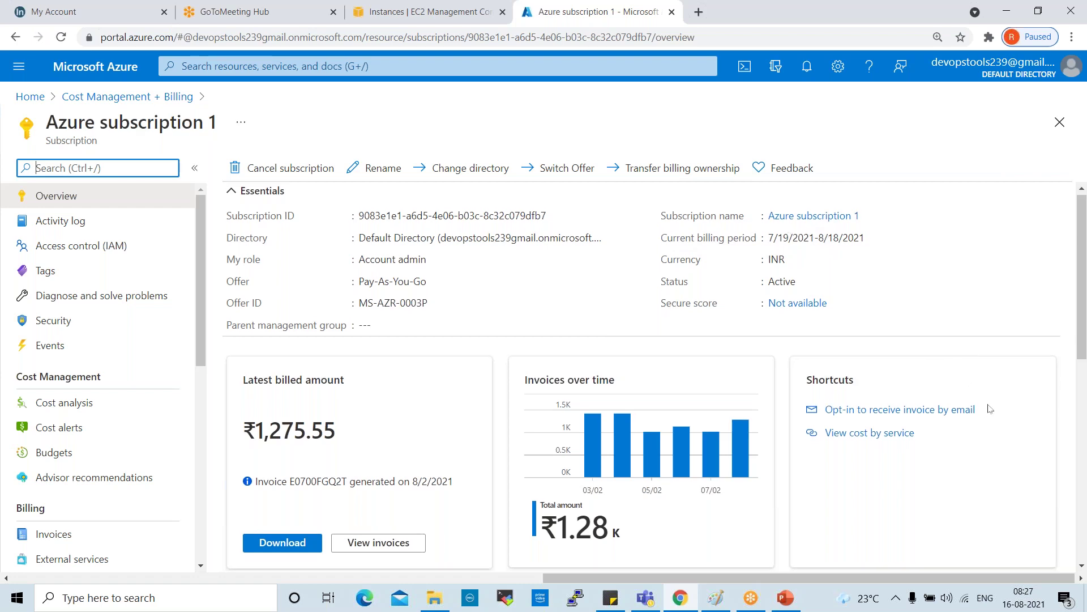
{"action": "scroll", "coordinate": [963, 385], "scroll_direction": "down", "scroll_amount": 7}
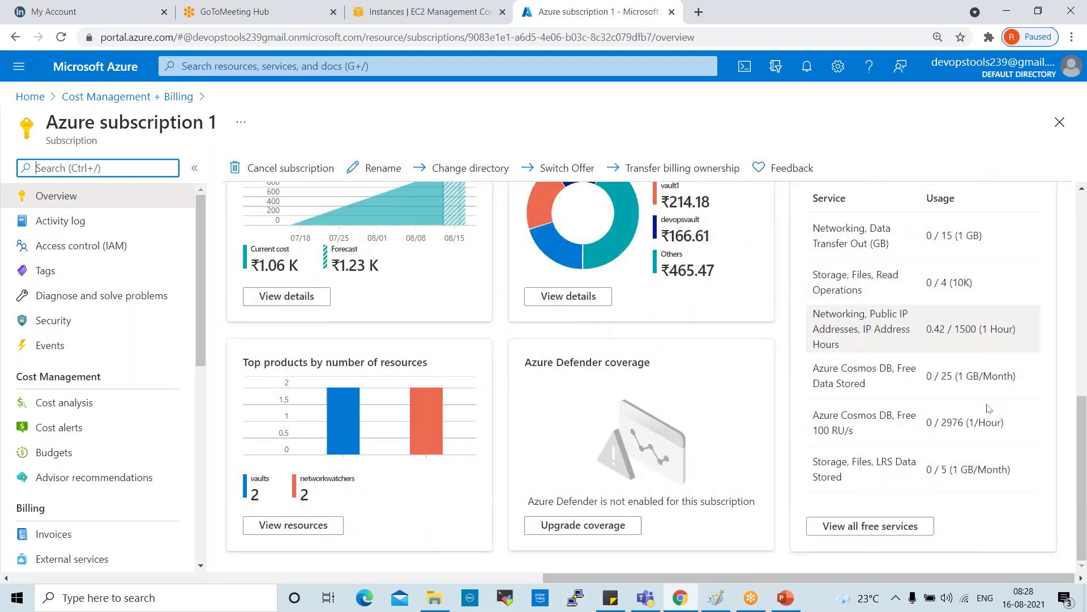
{"action": "scroll", "coordinate": [988, 407], "scroll_direction": "up", "scroll_amount": 3}
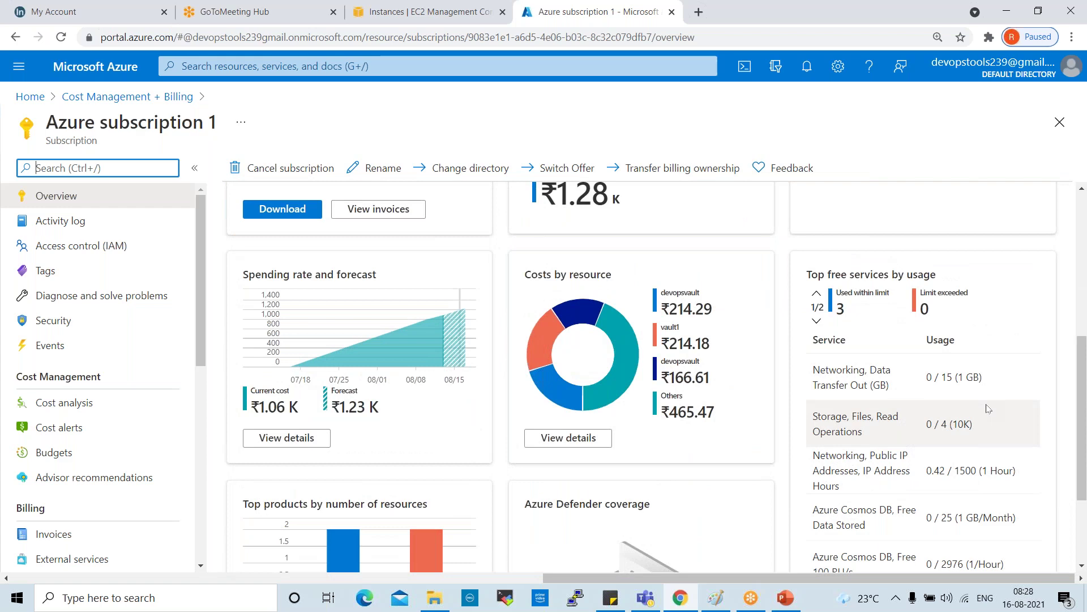
{"action": "scroll", "coordinate": [988, 407], "scroll_direction": "down", "scroll_amount": 3}
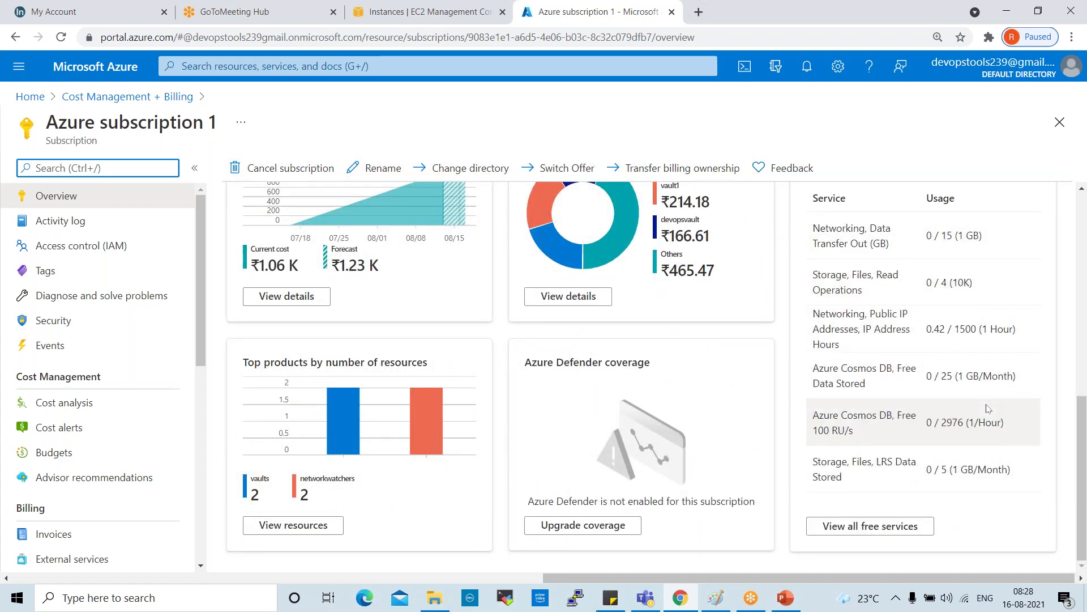
{"action": "scroll", "coordinate": [989, 408], "scroll_direction": "up", "scroll_amount": 6}
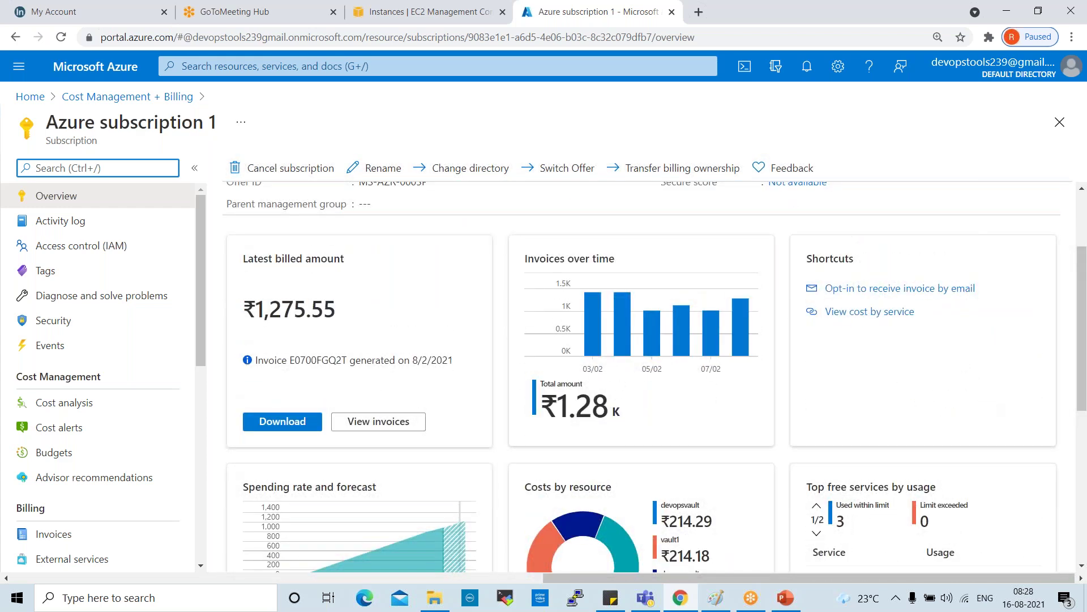
{"action": "scroll", "coordinate": [640, 374], "scroll_direction": "down", "scroll_amount": 7}
{"action": "scroll", "coordinate": [640, 374], "scroll_direction": "up", "scroll_amount": 5}
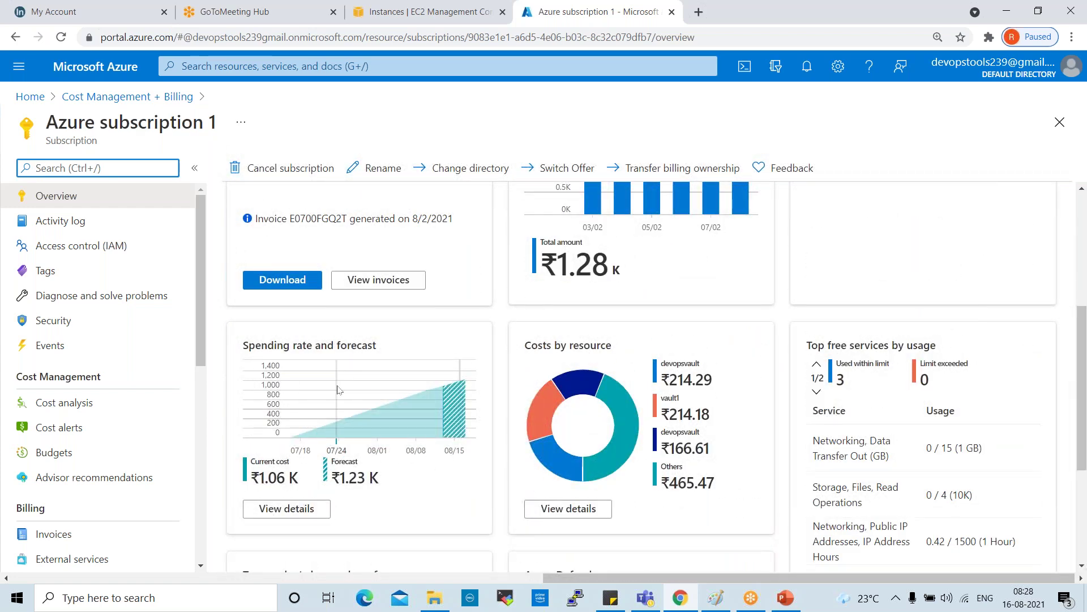
{"action": "left_click", "coordinate": [84, 230]}
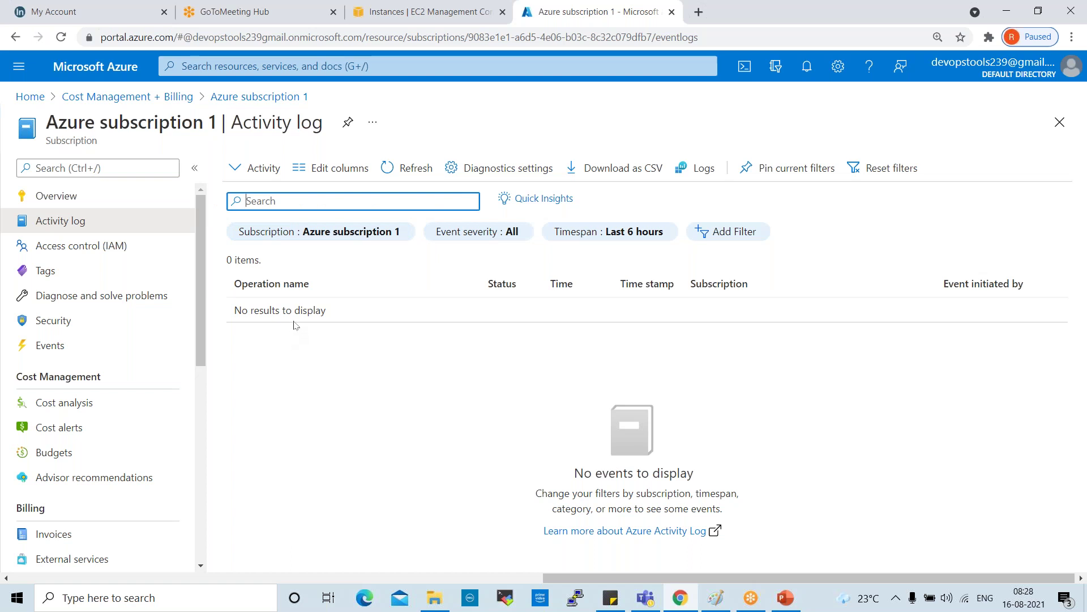
Step: Browse the subscription's Access control, Tags, Diagnose and Security pages, then return to Cost Management + Billing
{"action": "left_click", "coordinate": [110, 250]}
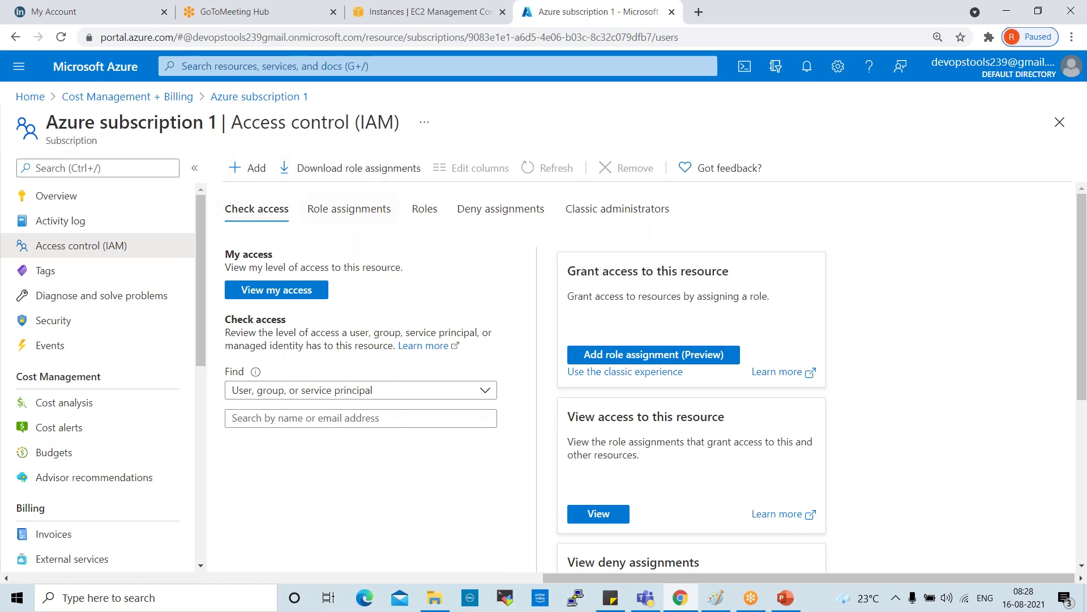
{"action": "left_click", "coordinate": [46, 272]}
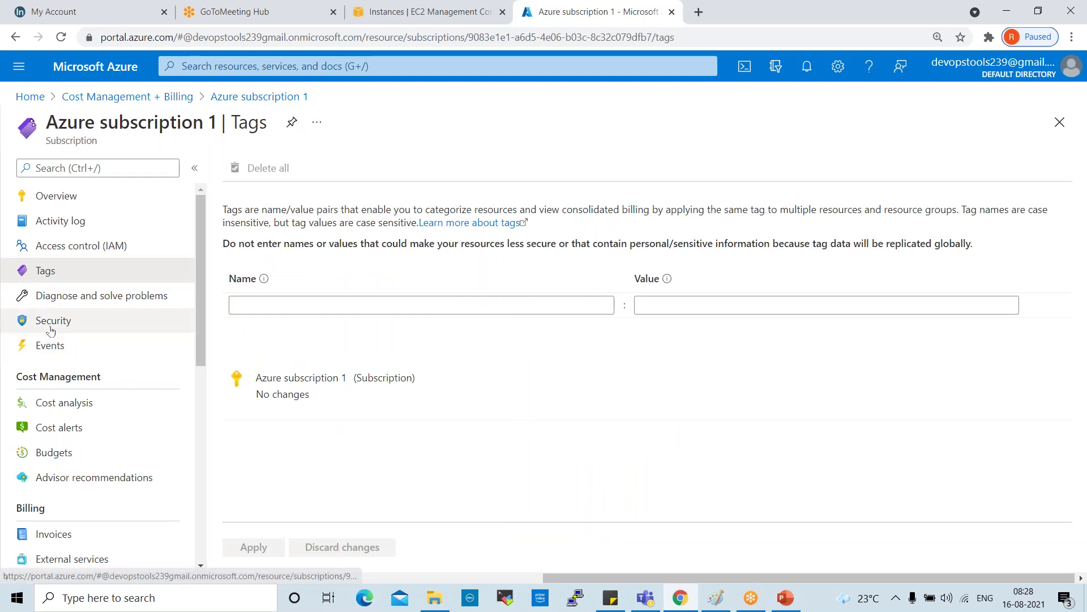
{"action": "left_click", "coordinate": [49, 299]}
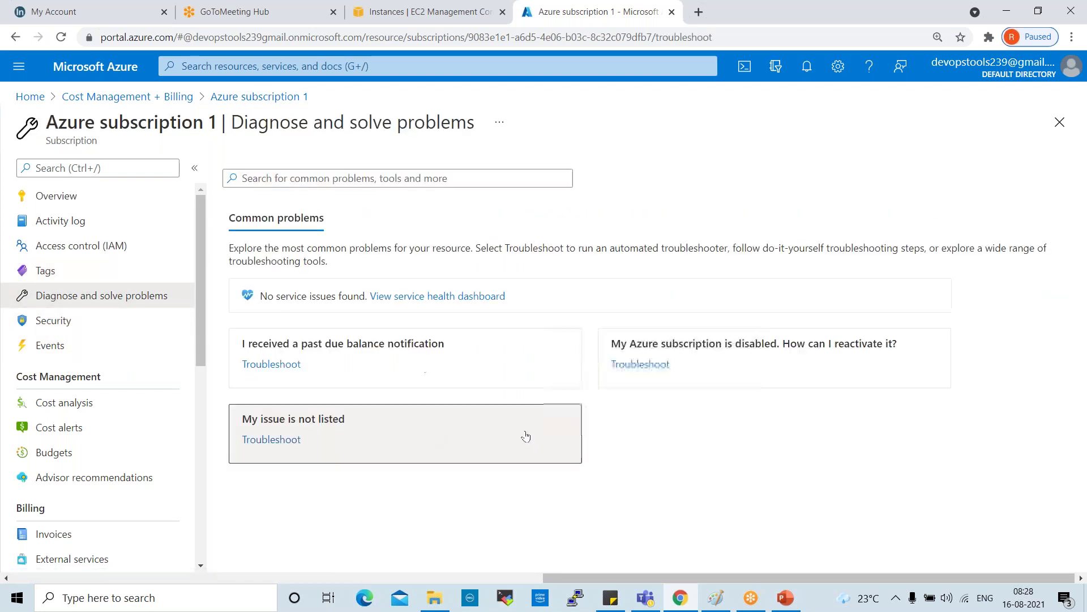
{"action": "left_click", "coordinate": [52, 321]}
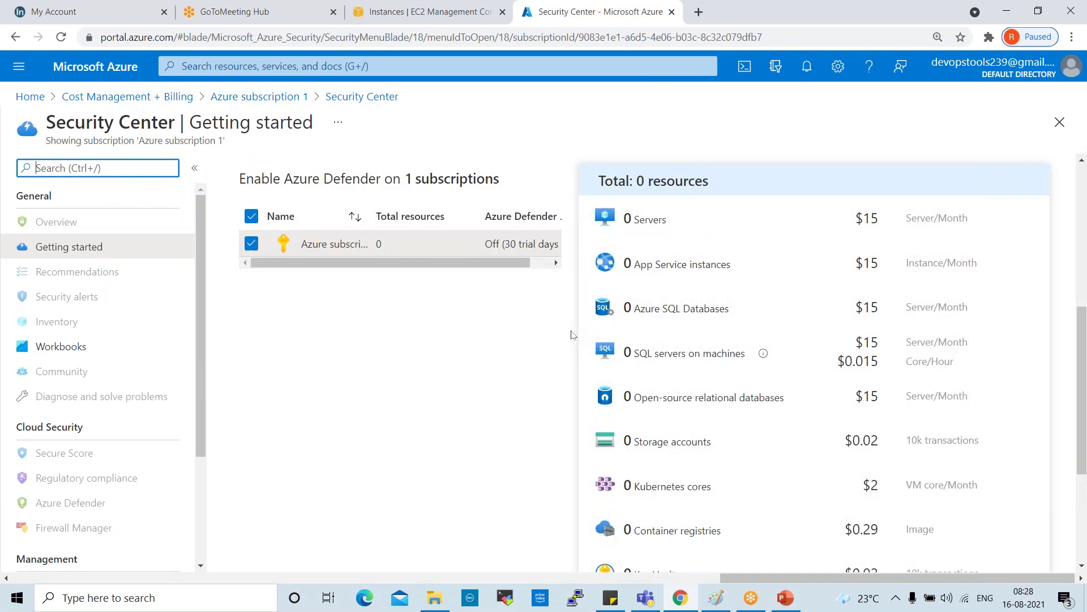
{"action": "scroll", "coordinate": [572, 334], "scroll_direction": "up", "scroll_amount": 2}
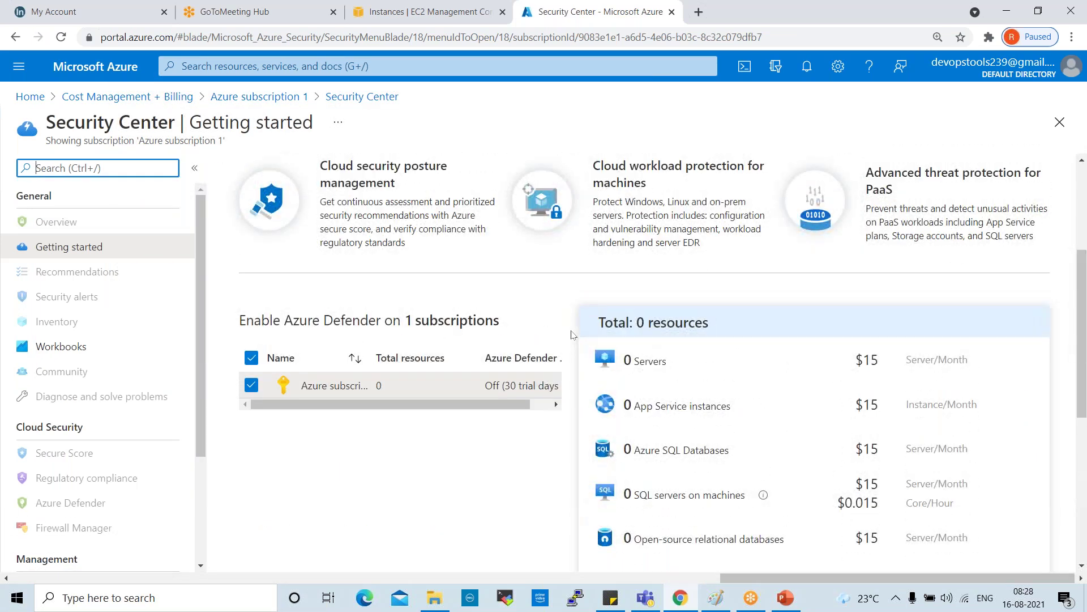
{"action": "scroll", "coordinate": [422, 371], "scroll_direction": "up", "scroll_amount": 2}
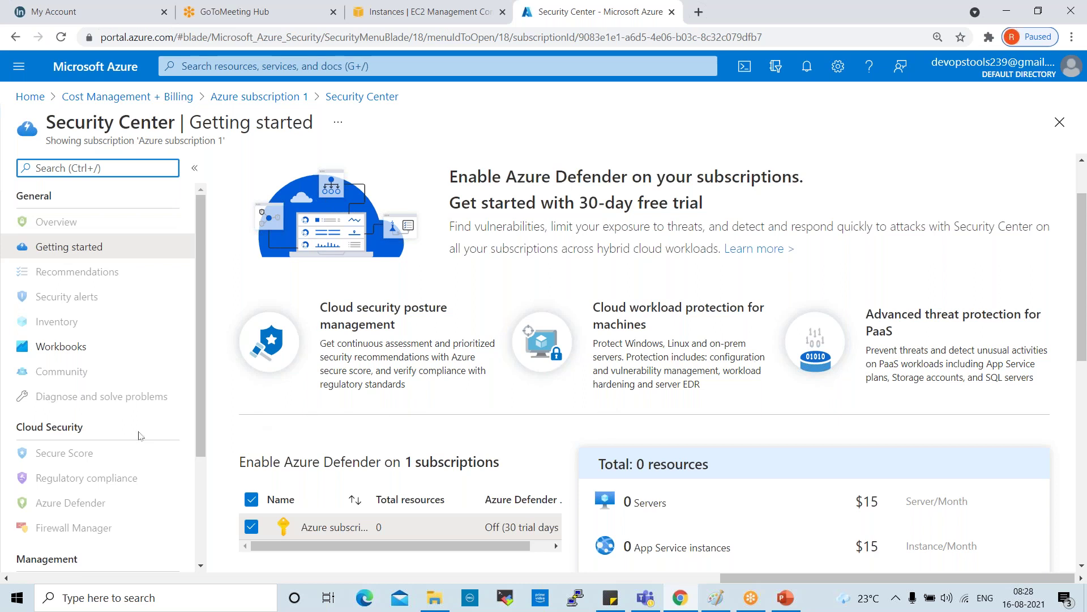
{"action": "left_click", "coordinate": [128, 97]}
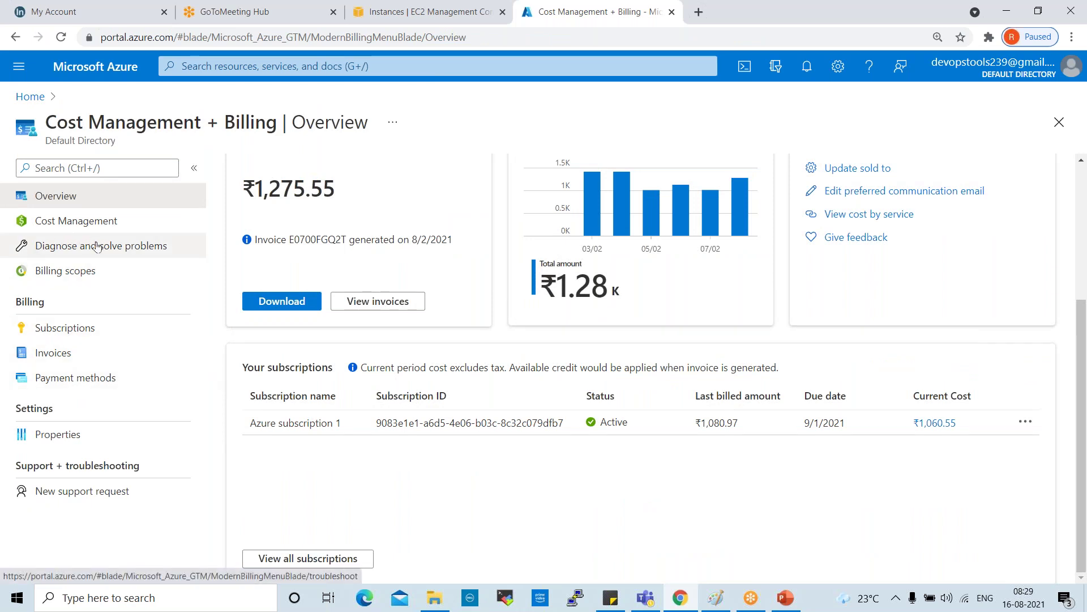
Step: Open Cost Management scoped to Azure subscription 1 from the Cost Management + Billing menu
{"action": "left_click", "coordinate": [88, 226]}
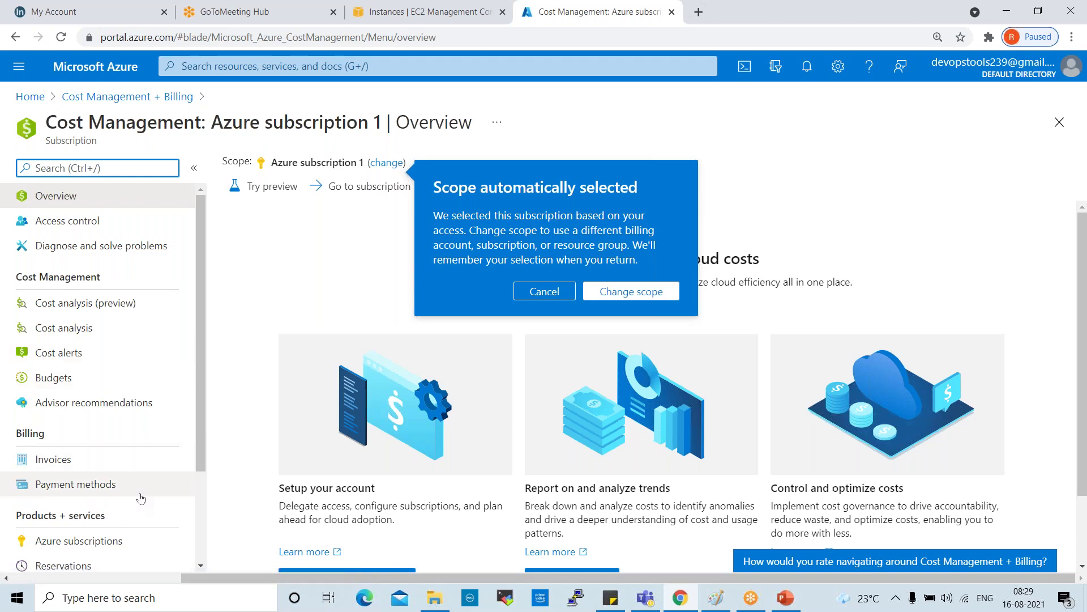
Step: Open Cost analysis for Azure subscription 1, showing ₹1,060.55 actual cost and the accumulated cost chart
{"action": "left_click", "coordinate": [105, 328]}
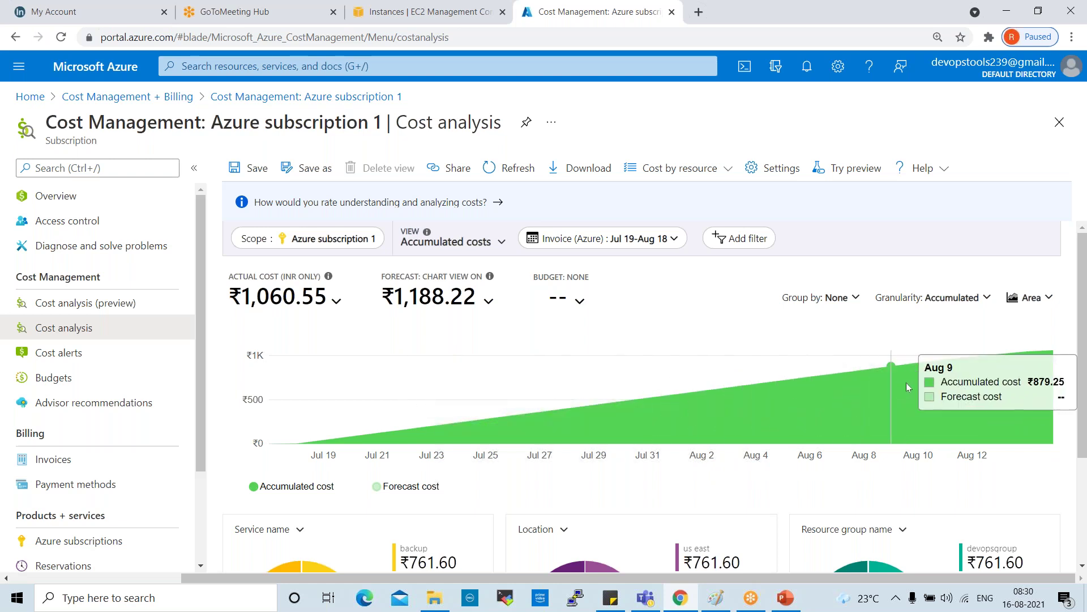
{"action": "scroll", "coordinate": [504, 347], "scroll_direction": "down", "scroll_amount": 3}
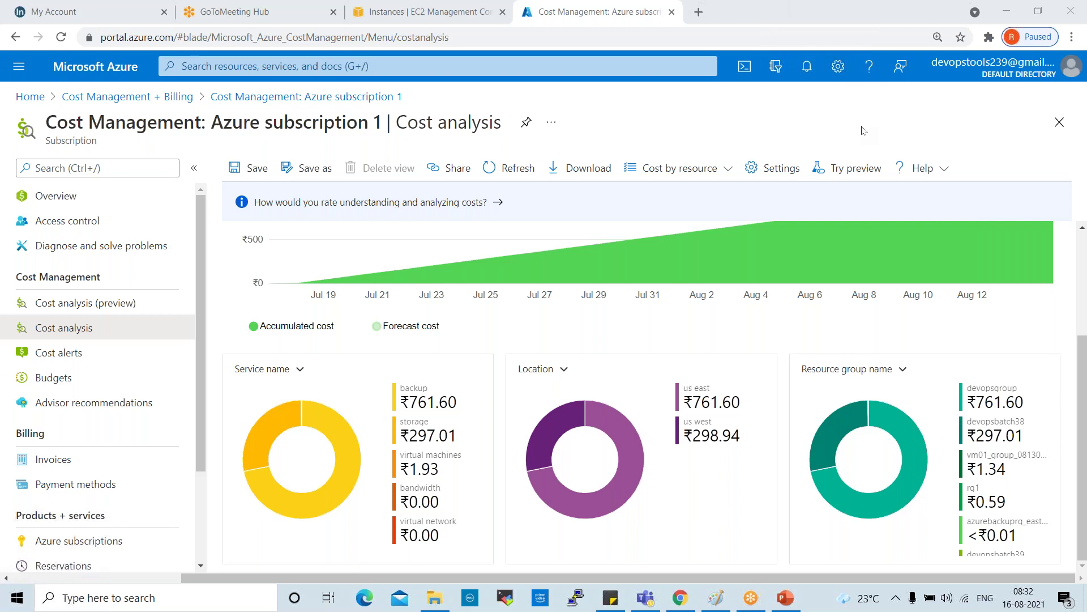
Step: Go to the subscription's budgets and start a new budget named 'Billing'
{"action": "mouse_move", "coordinate": [620, 244]}
{"action": "left_click", "coordinate": [84, 356]}
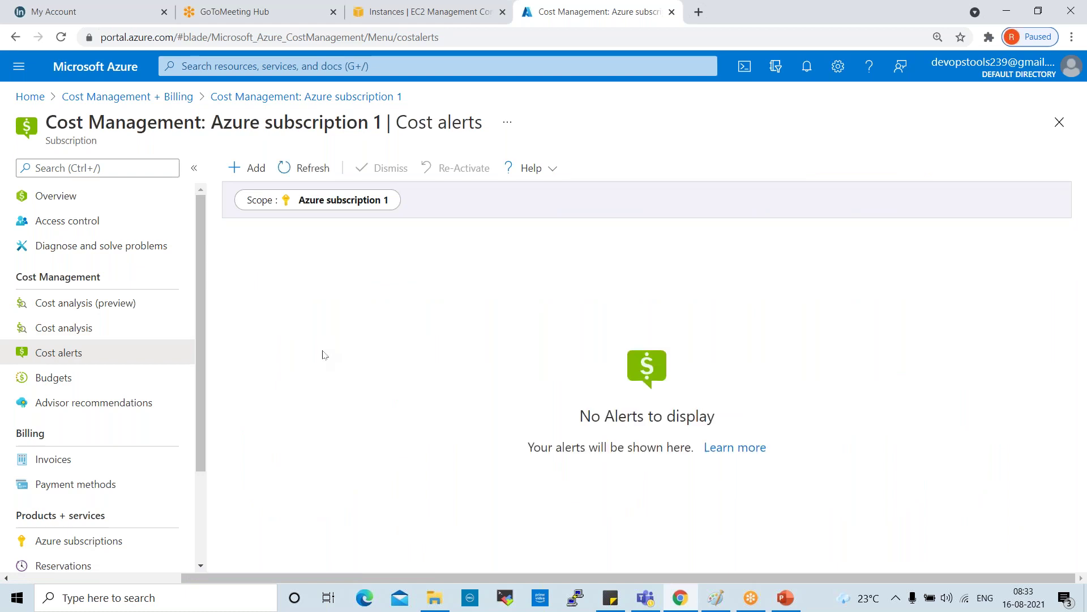
{"action": "left_click", "coordinate": [76, 377]}
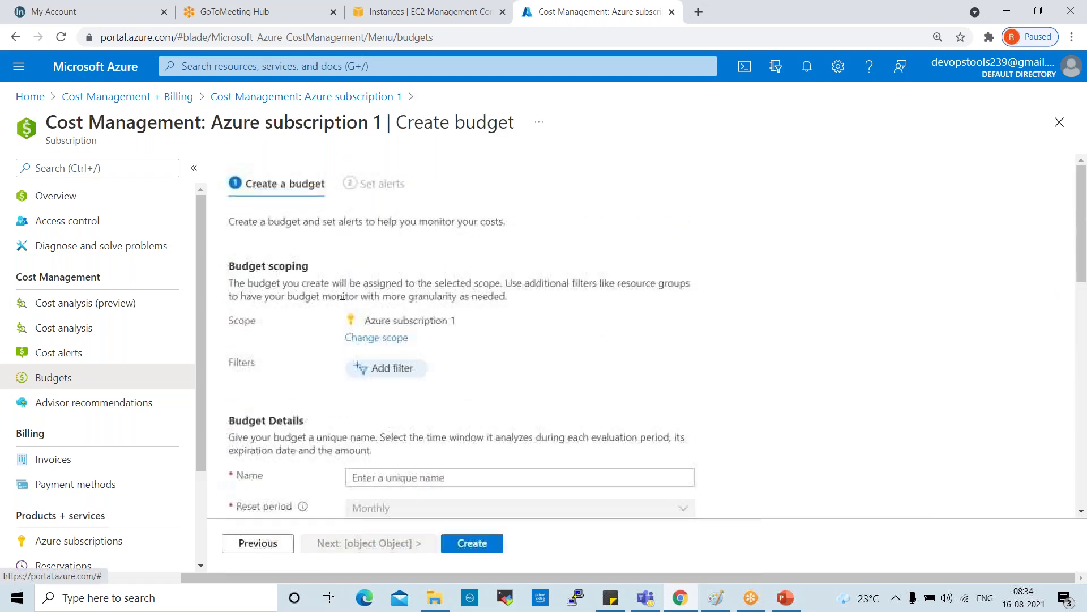
{"action": "scroll", "coordinate": [553, 381], "scroll_direction": "down", "scroll_amount": 3}
{"action": "left_click", "coordinate": [467, 266]}
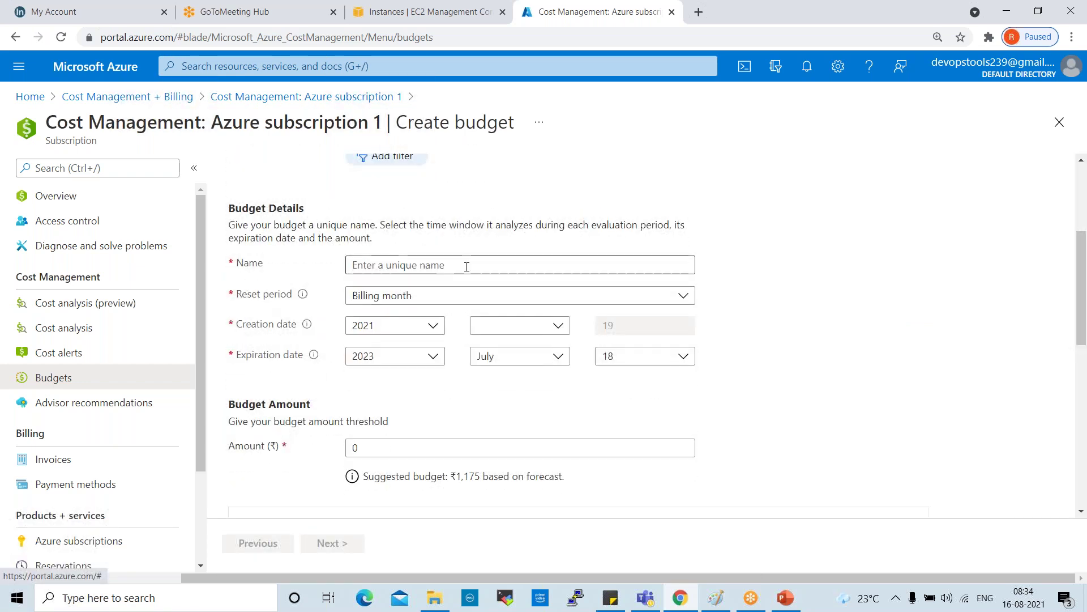
{"action": "type", "text": "Billing"}
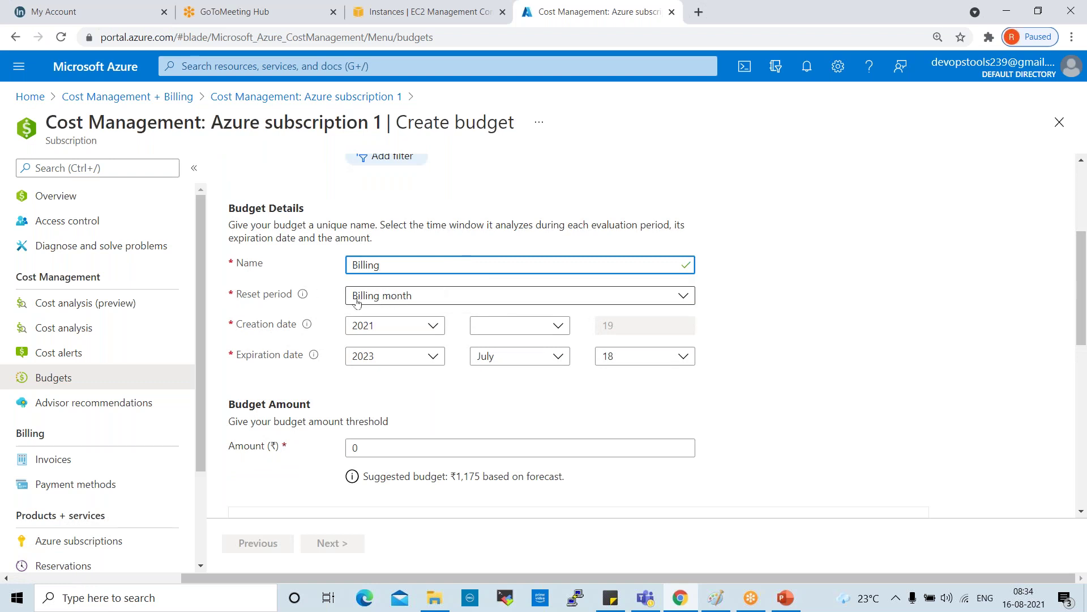
Step: Set the budget to reset every billing year, starting August with expiration year 2022
{"action": "left_click", "coordinate": [414, 299]}
{"action": "left_click", "coordinate": [414, 299]}
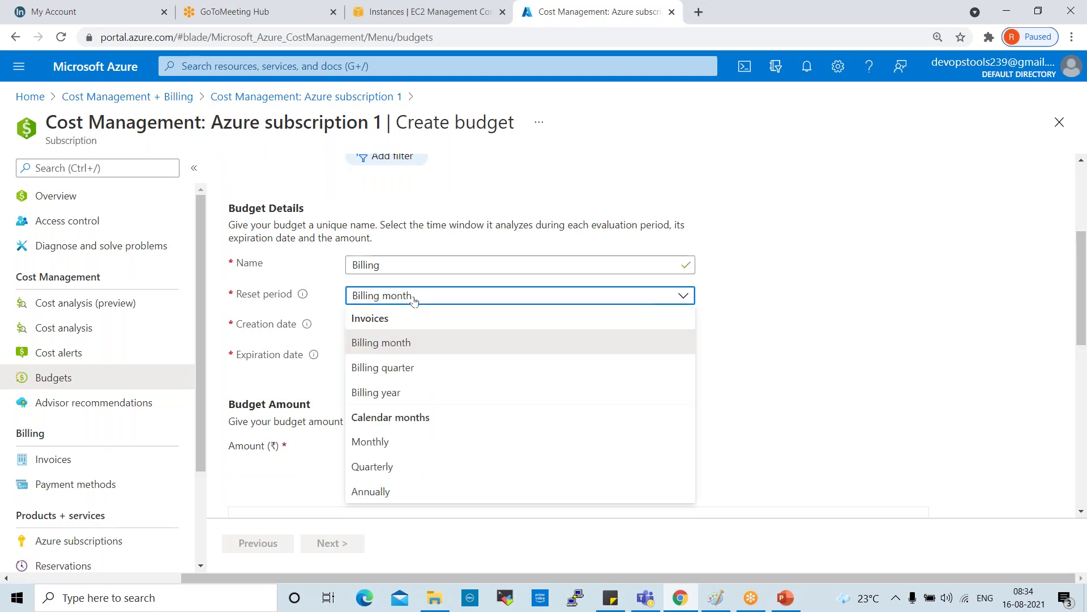
{"action": "left_click", "coordinate": [405, 393]}
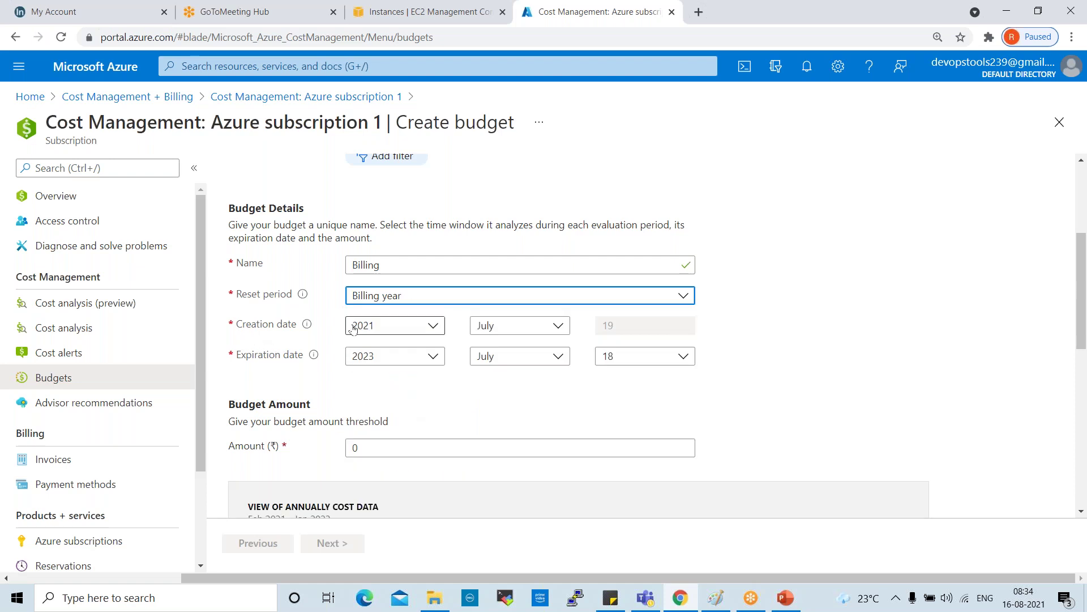
{"action": "left_click", "coordinate": [516, 328]}
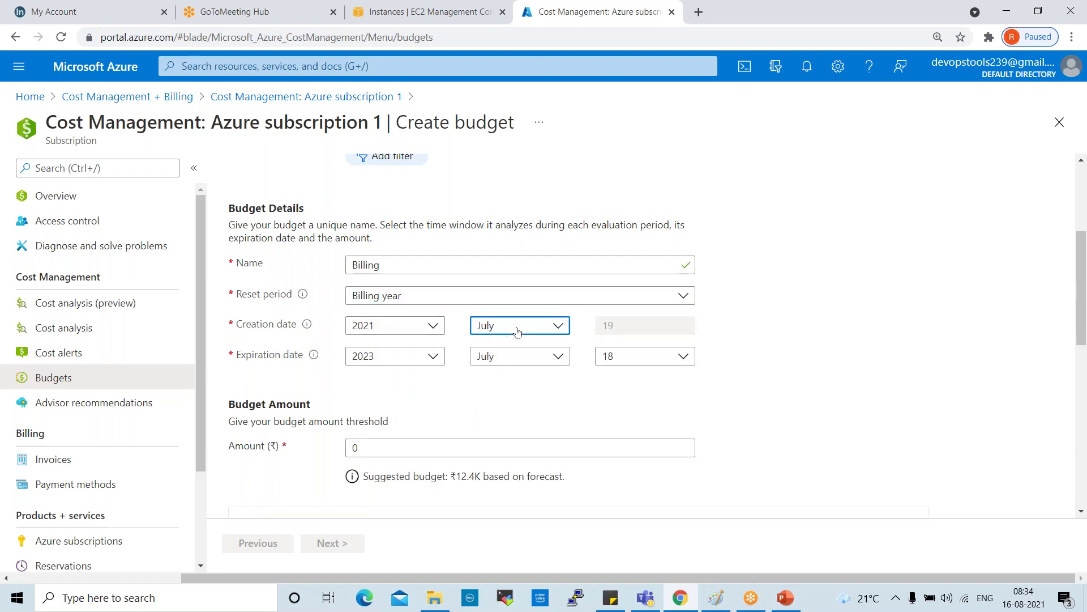
{"action": "left_click", "coordinate": [501, 523]}
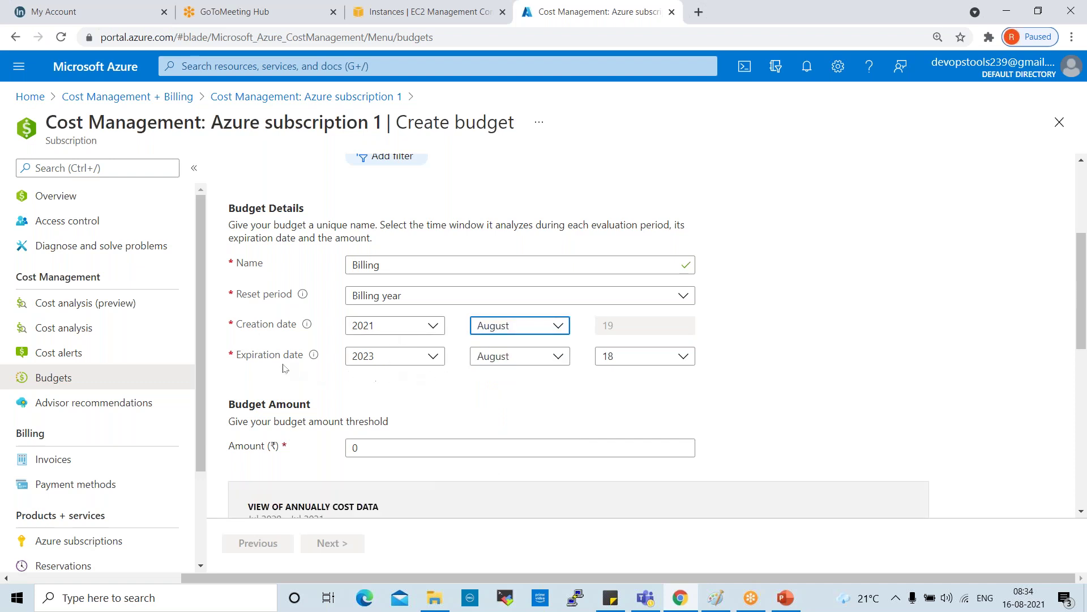
{"action": "left_click", "coordinate": [418, 357]}
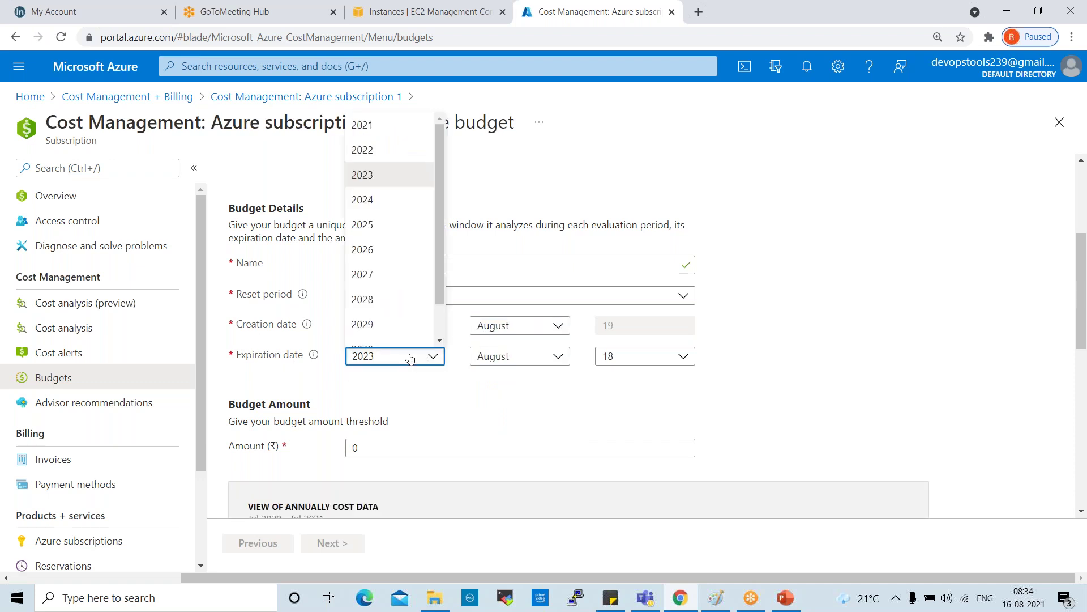
{"action": "left_click", "coordinate": [386, 172]}
{"action": "key", "text": "Up"}
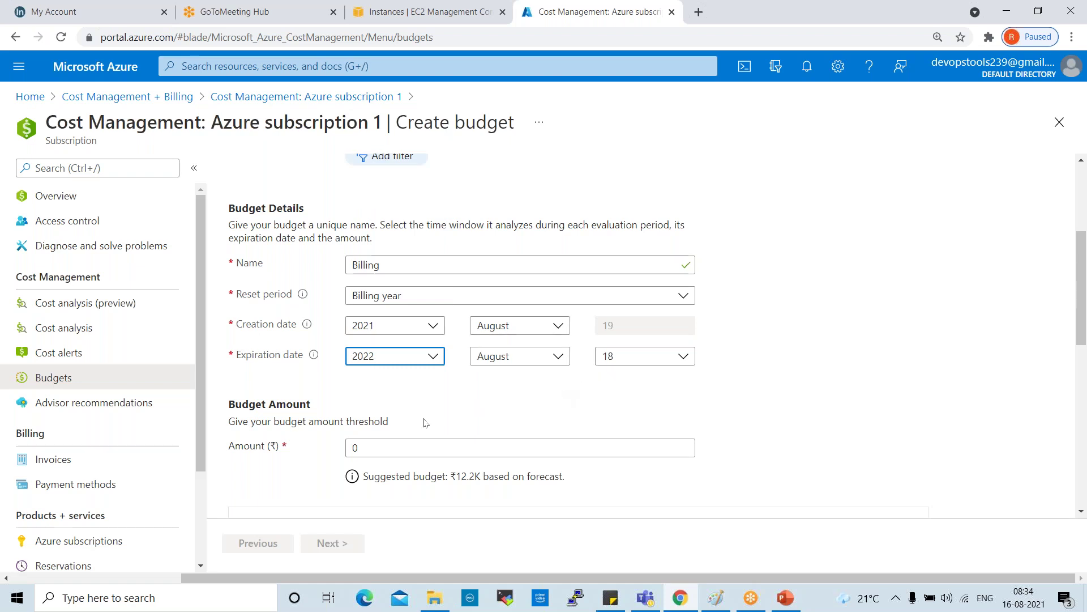
Step: Replace the budget amount 0 with 10000
{"action": "left_click", "coordinate": [378, 448]}
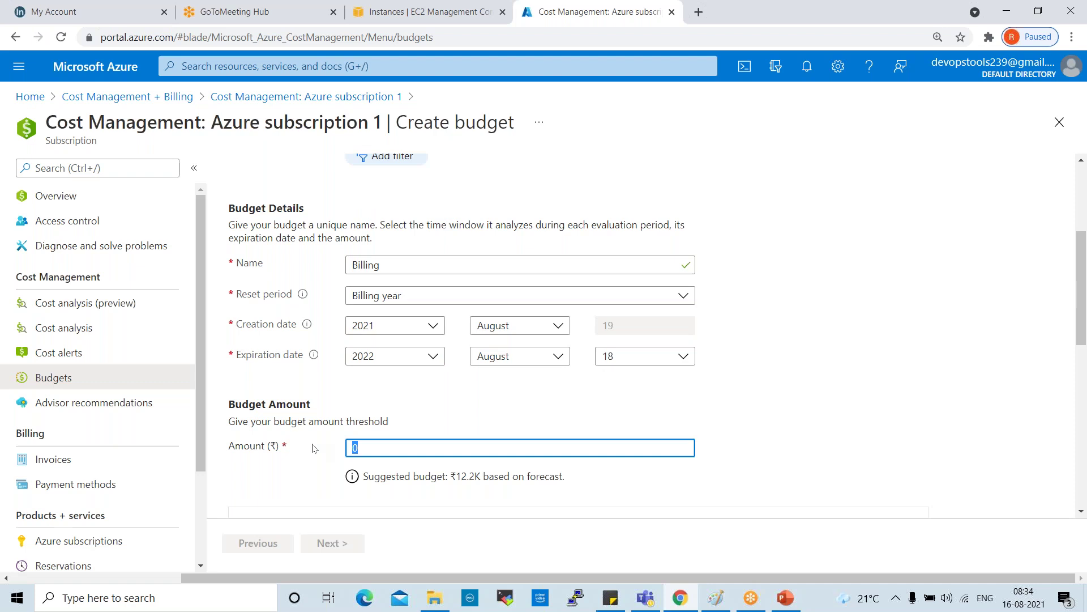
{"action": "key", "text": "BackSpace"}
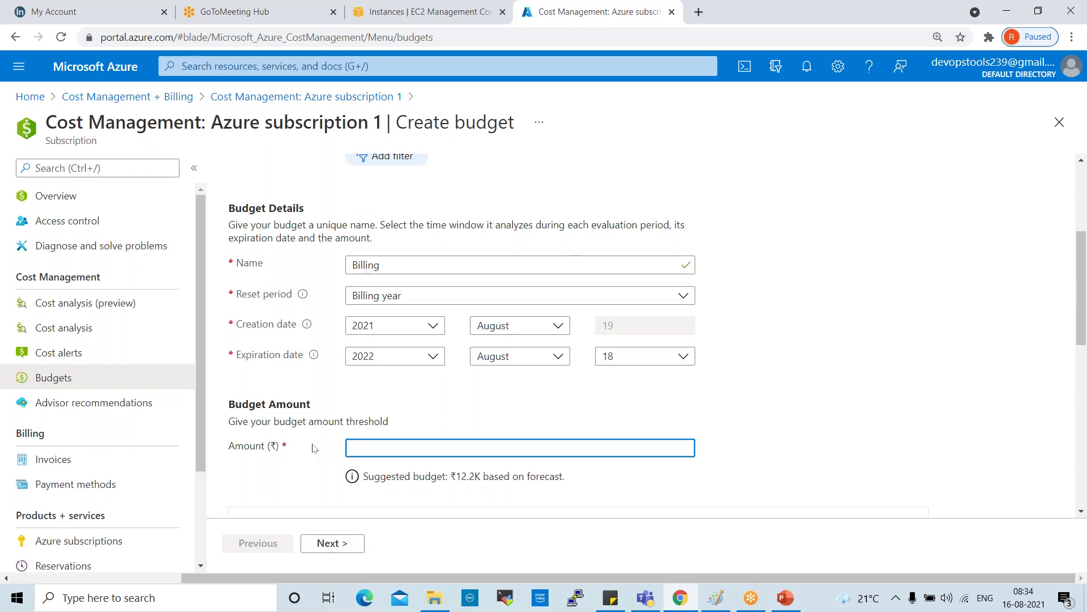
{"action": "type", "text": "10000"}
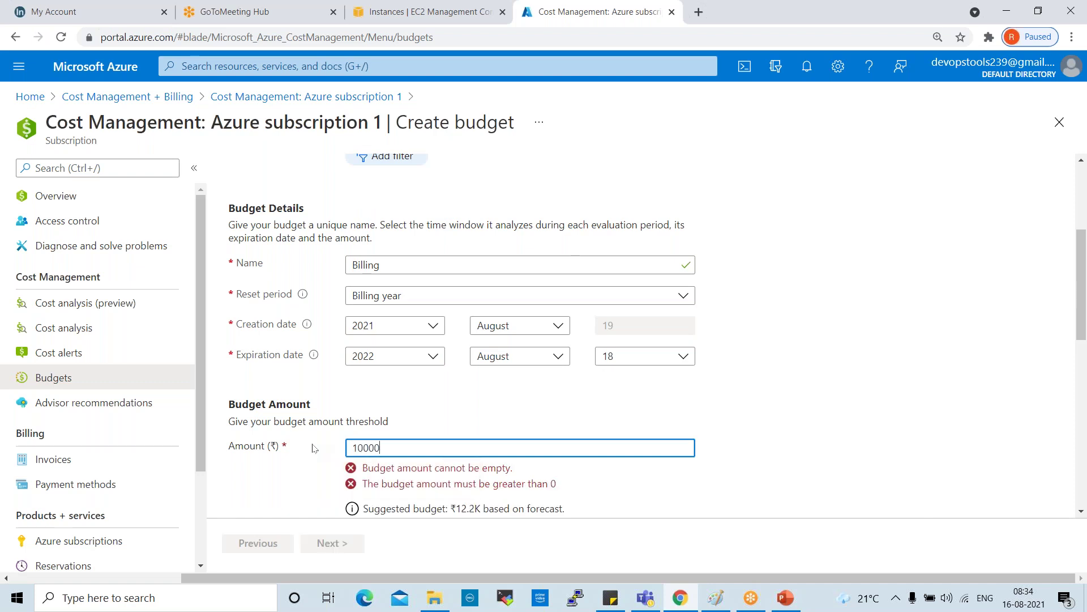
Step: Advance the Create budget wizard from the amount details to the Set alerts step
{"action": "scroll", "coordinate": [665, 406], "scroll_direction": "down", "scroll_amount": 3}
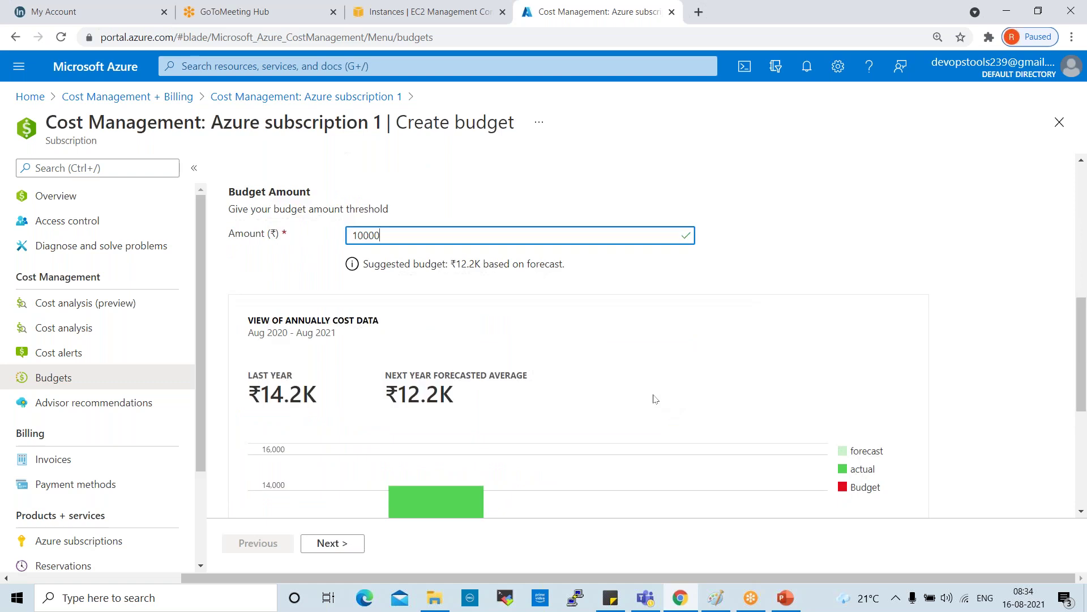
{"action": "scroll", "coordinate": [379, 424], "scroll_direction": "down", "scroll_amount": 3}
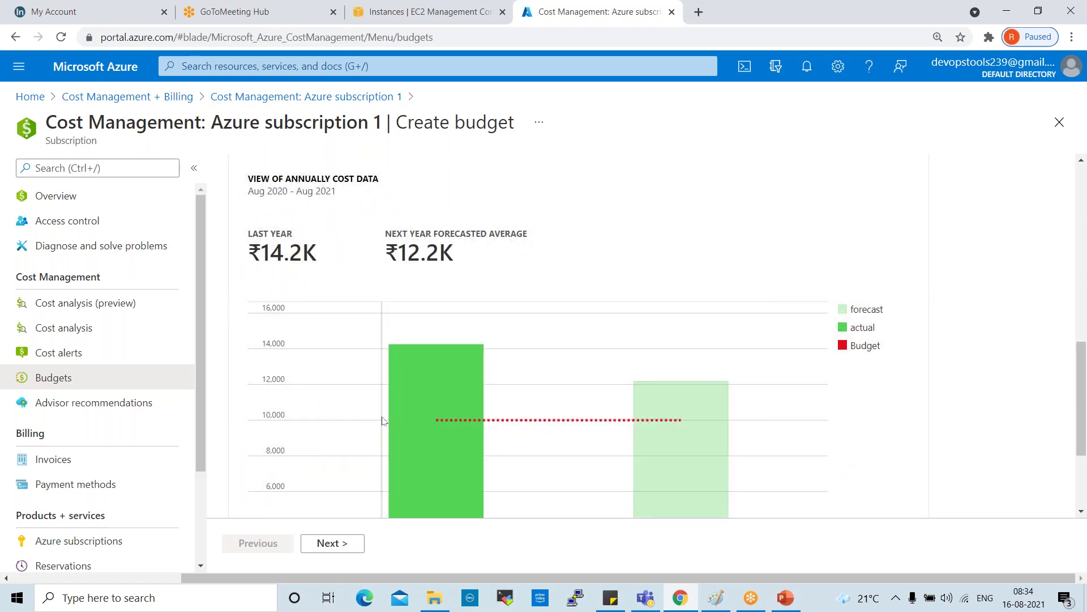
{"action": "scroll", "coordinate": [382, 422], "scroll_direction": "down", "scroll_amount": 3}
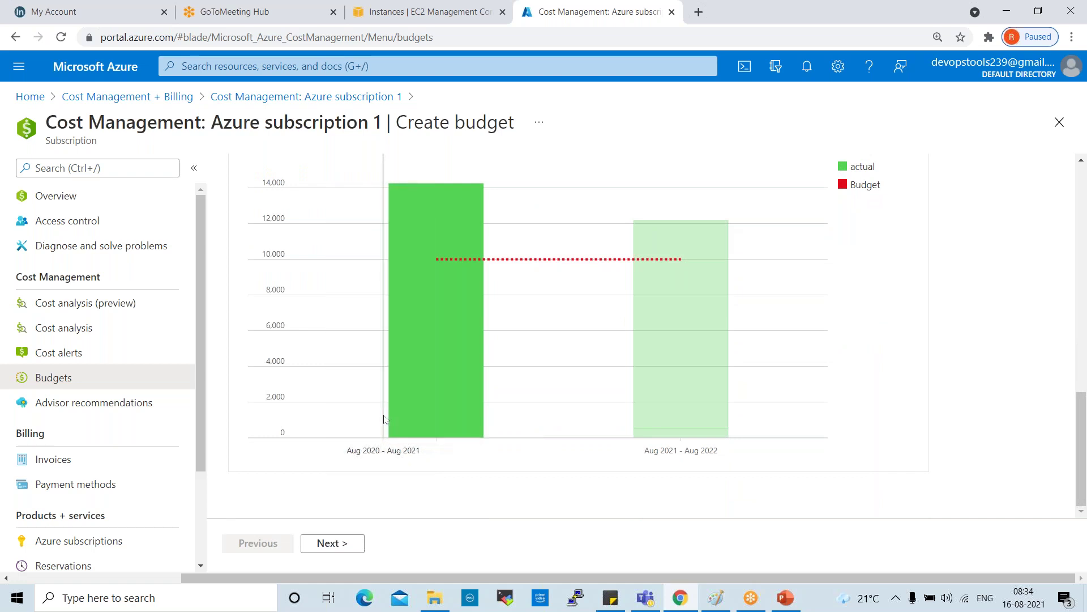
{"action": "scroll", "coordinate": [384, 419], "scroll_direction": "up", "scroll_amount": 3}
{"action": "scroll", "coordinate": [380, 425], "scroll_direction": "down", "scroll_amount": 3}
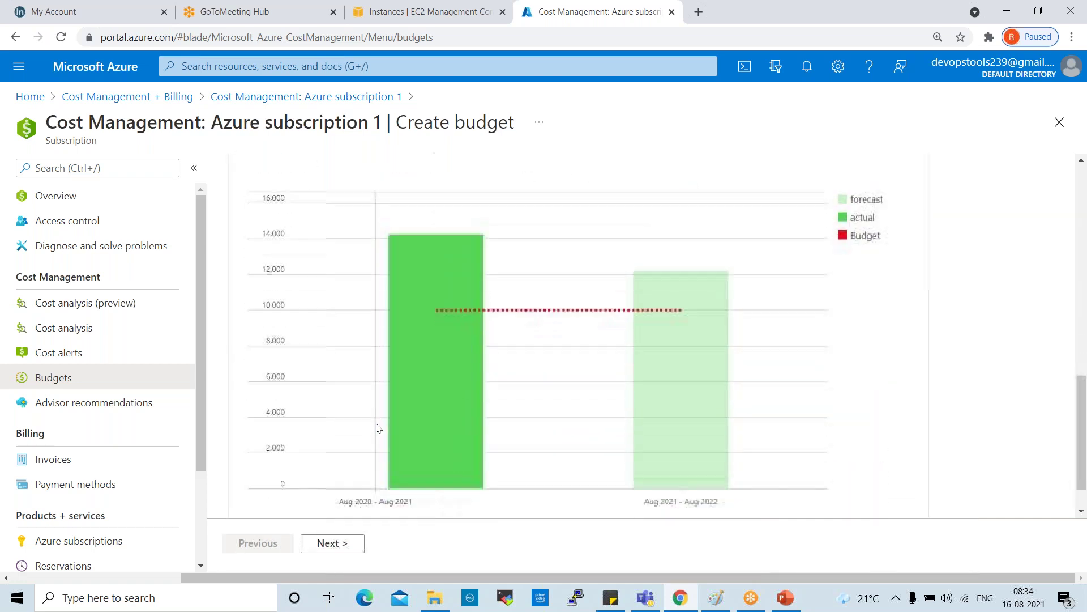
{"action": "left_click", "coordinate": [346, 544]}
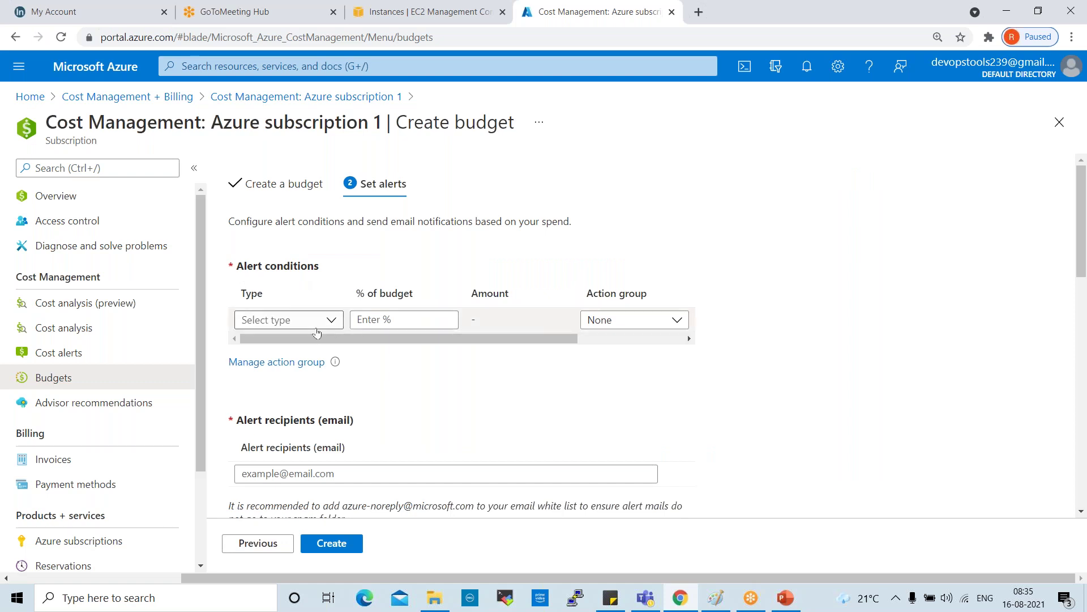
Step: Add the first alert condition: Actual cost at 50% of budget
{"action": "left_click", "coordinate": [311, 321]}
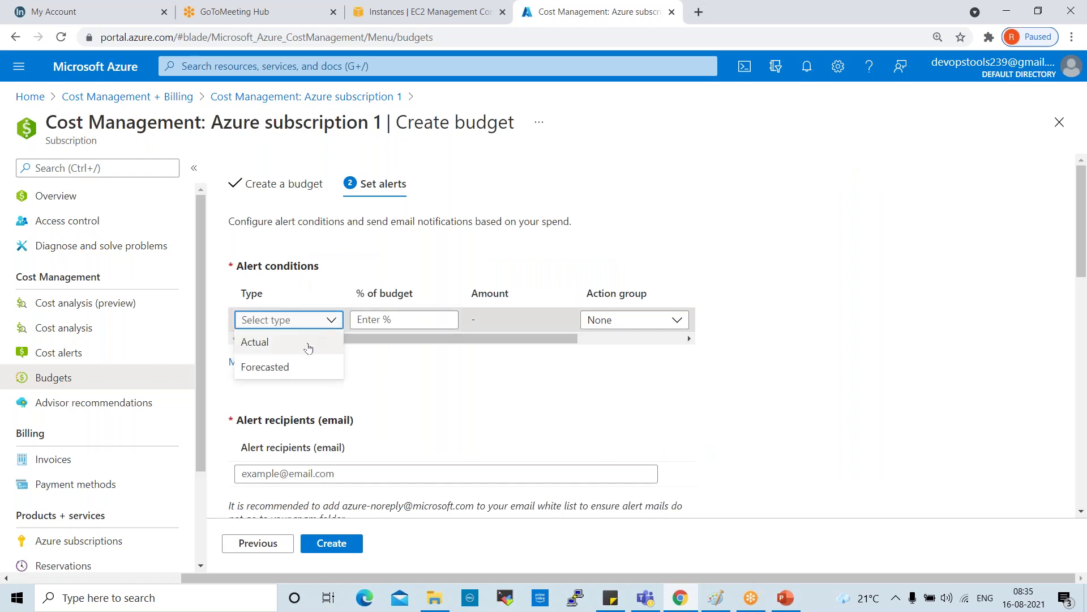
{"action": "left_click", "coordinate": [308, 343]}
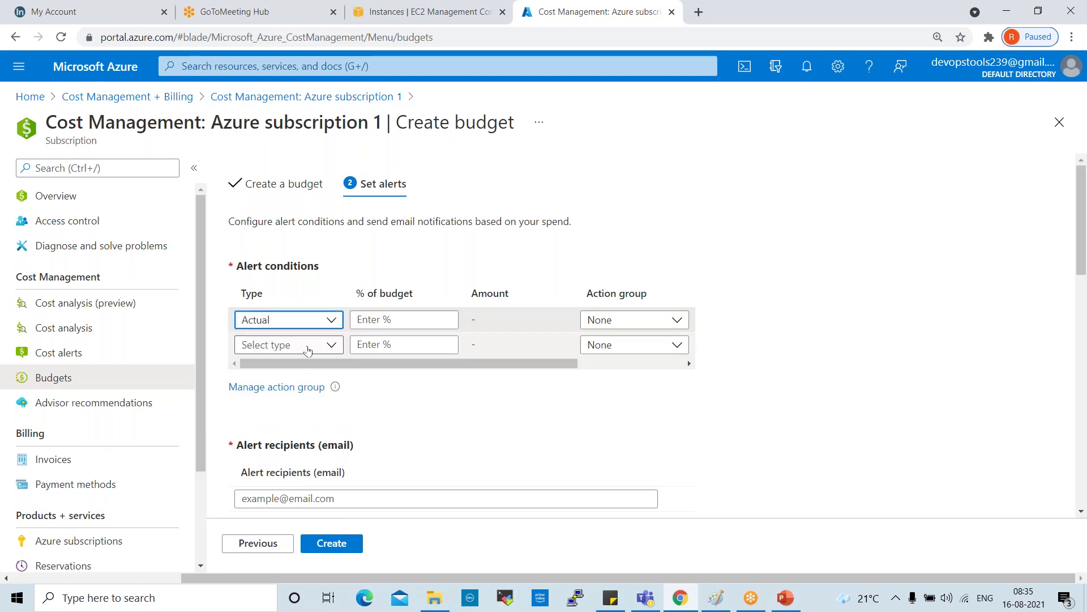
{"action": "left_click", "coordinate": [410, 318]}
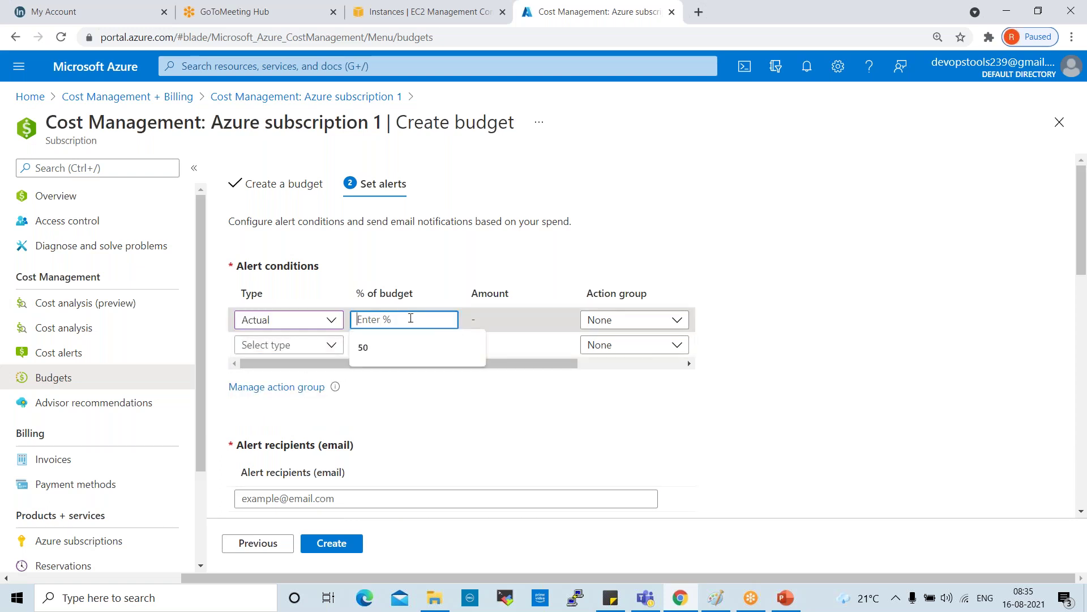
{"action": "type", "text": "50"}
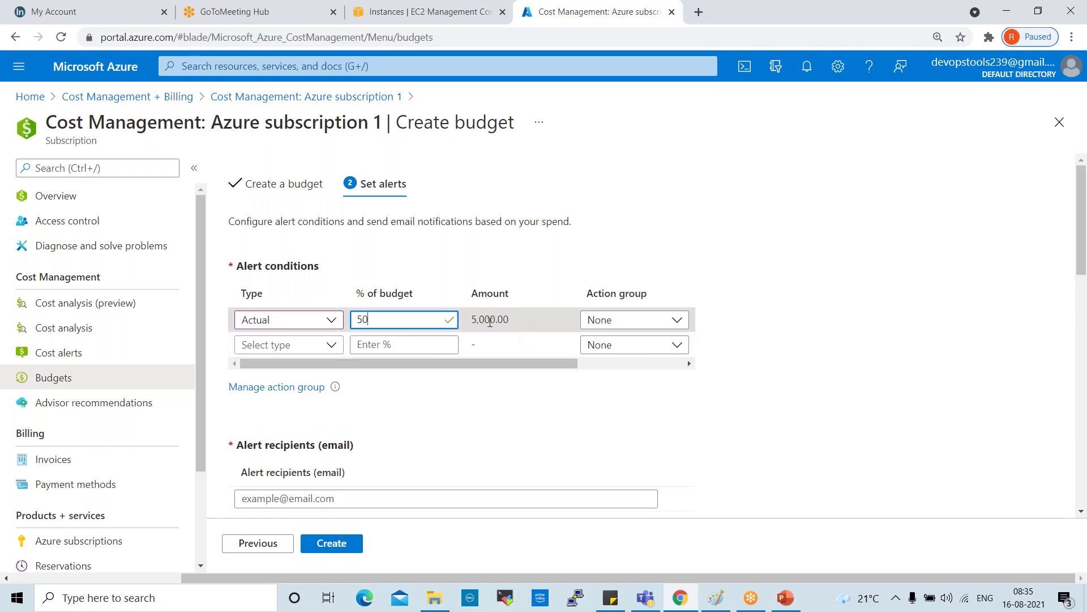
Step: Add a second Actual alert condition at 80% of budget
{"action": "left_click", "coordinate": [281, 345]}
{"action": "left_click", "coordinate": [271, 377]}
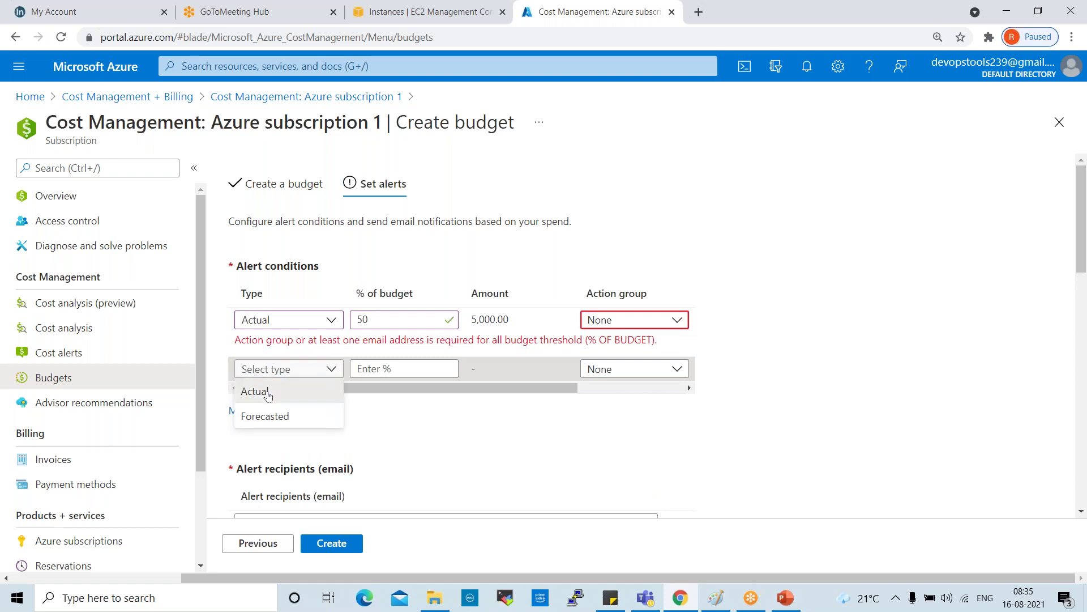
{"action": "left_click", "coordinate": [255, 389]}
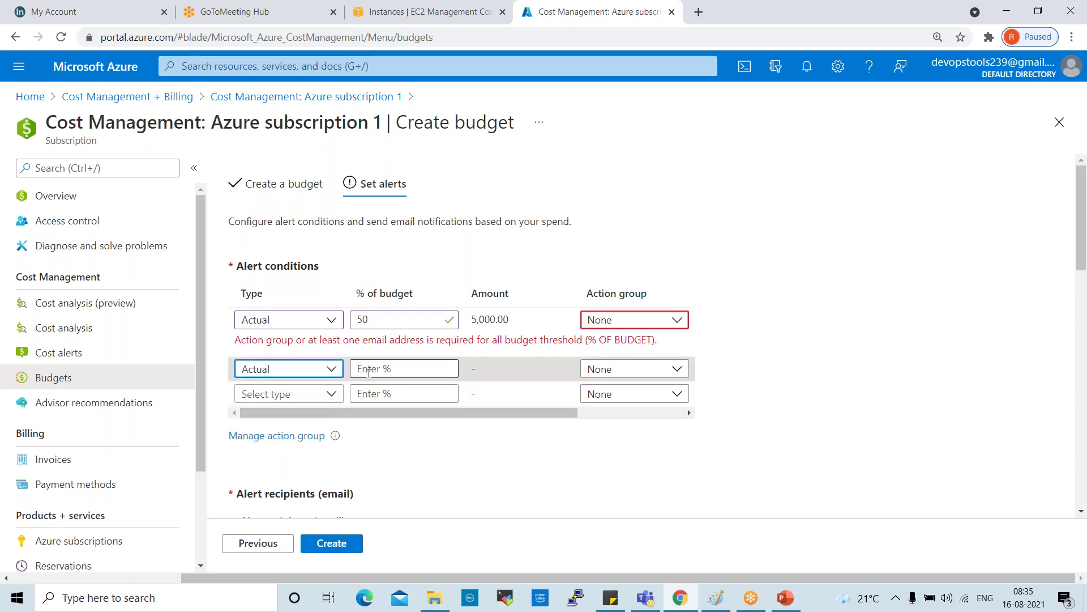
{"action": "left_click", "coordinate": [313, 373]}
{"action": "left_click", "coordinate": [266, 391]}
{"action": "left_click", "coordinate": [369, 370]}
{"action": "type", "text": "80"}
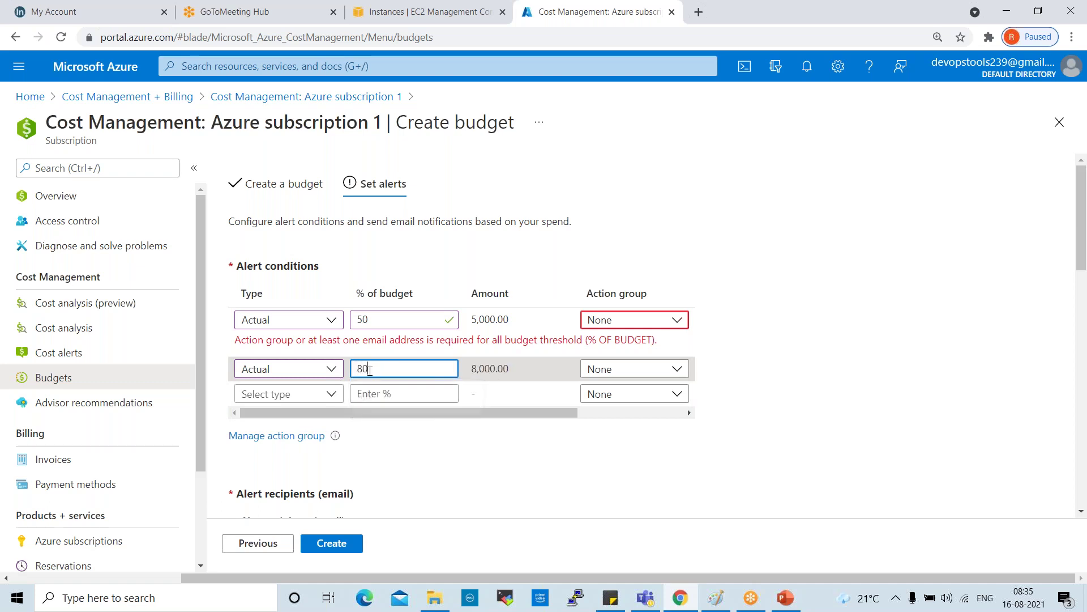
Step: Add a third Actual alert condition at 90% of budget
{"action": "left_click", "coordinate": [281, 394]}
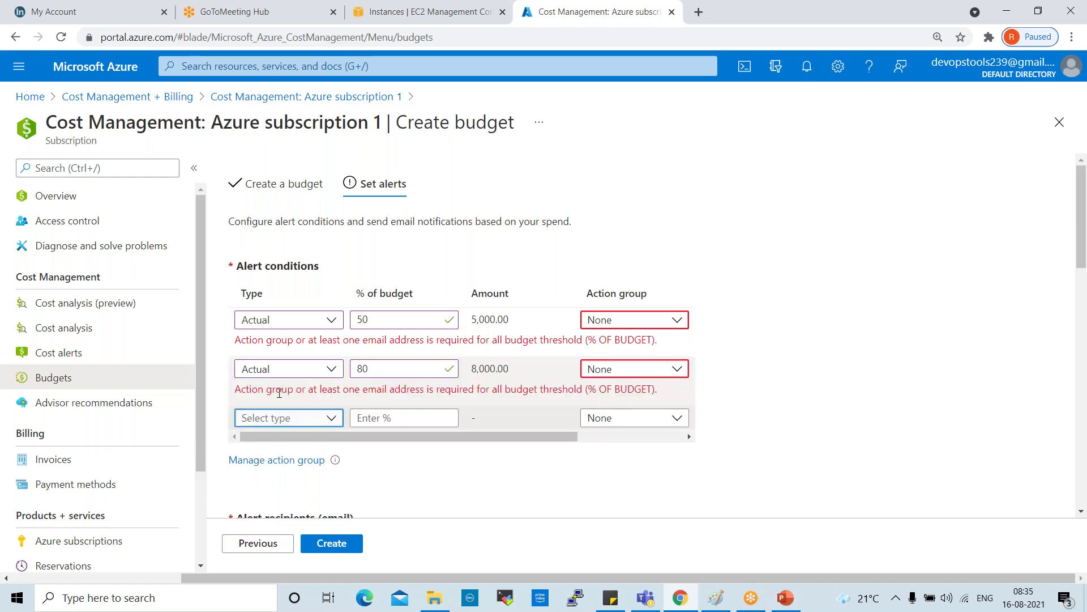
{"action": "left_click", "coordinate": [271, 426]}
{"action": "left_click", "coordinate": [267, 439]}
{"action": "left_click", "coordinate": [372, 418]}
{"action": "type", "text": "90"}
{"action": "left_click", "coordinate": [513, 493]}
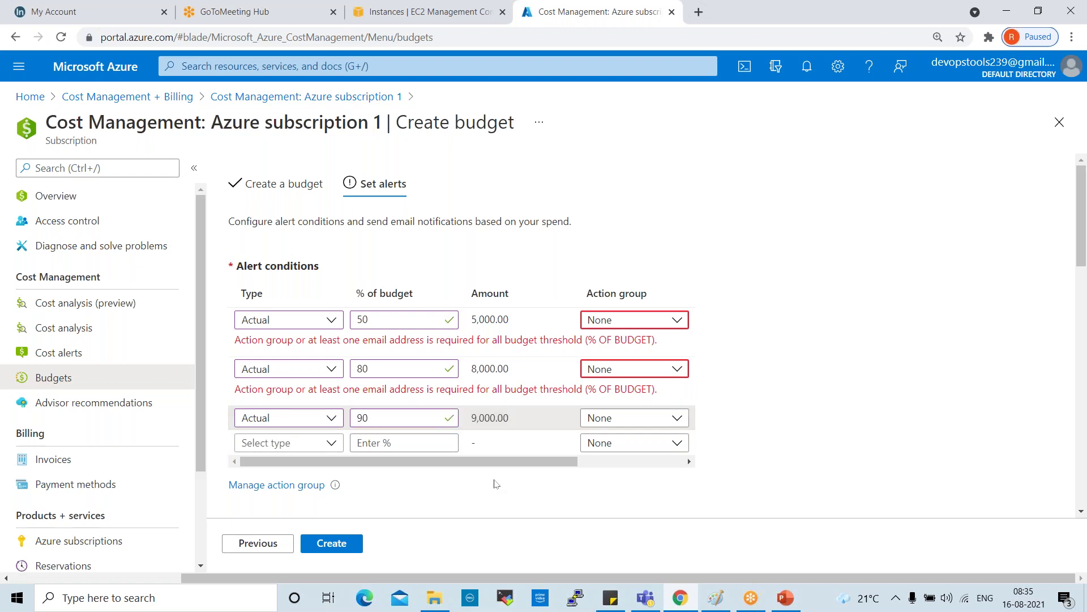
Step: Enter the recipient's e-mail address under Alert recipients and review the completed form
{"action": "scroll", "coordinate": [397, 424], "scroll_direction": "down", "scroll_amount": 5}
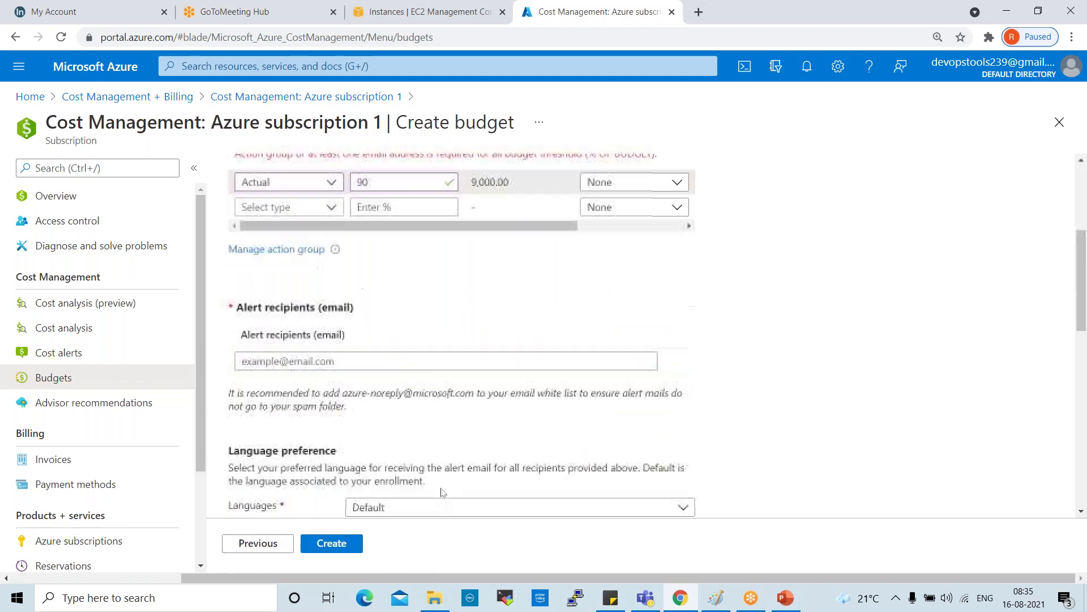
{"action": "left_click", "coordinate": [347, 311]}
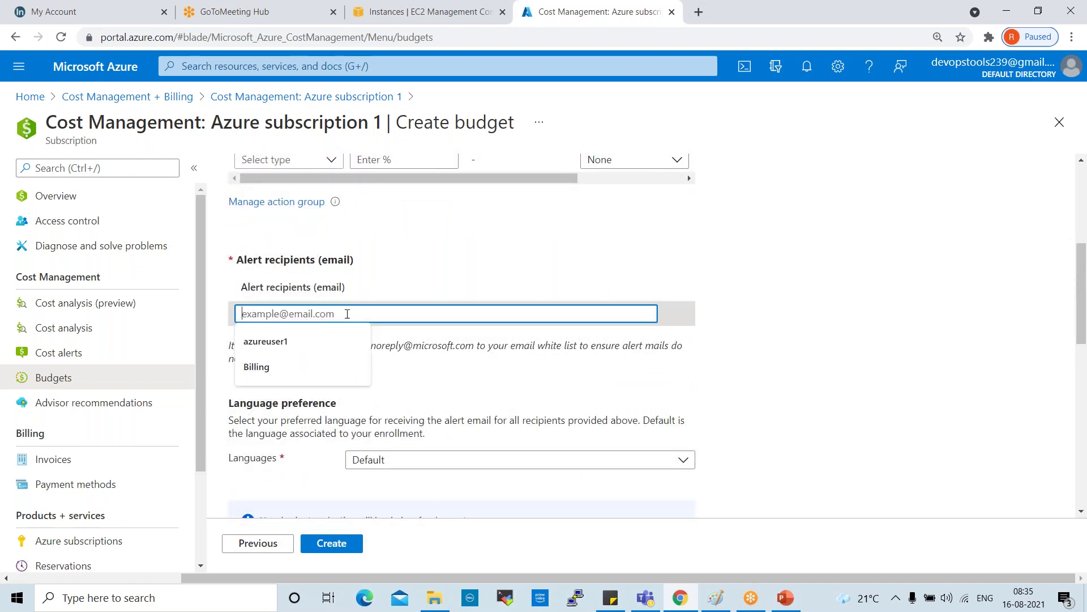
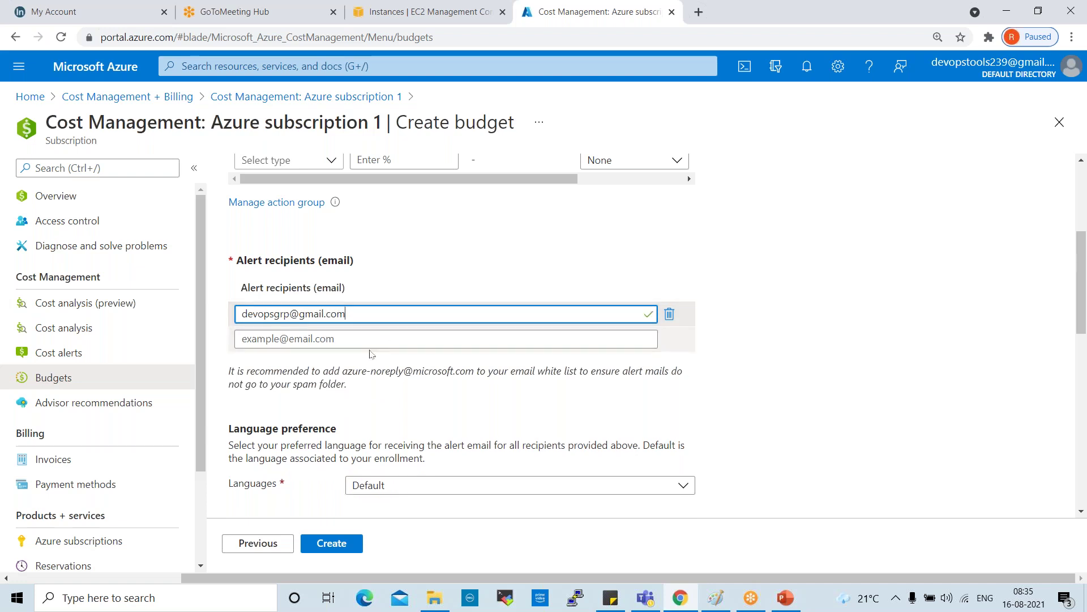
{"action": "left_click", "coordinate": [813, 342]}
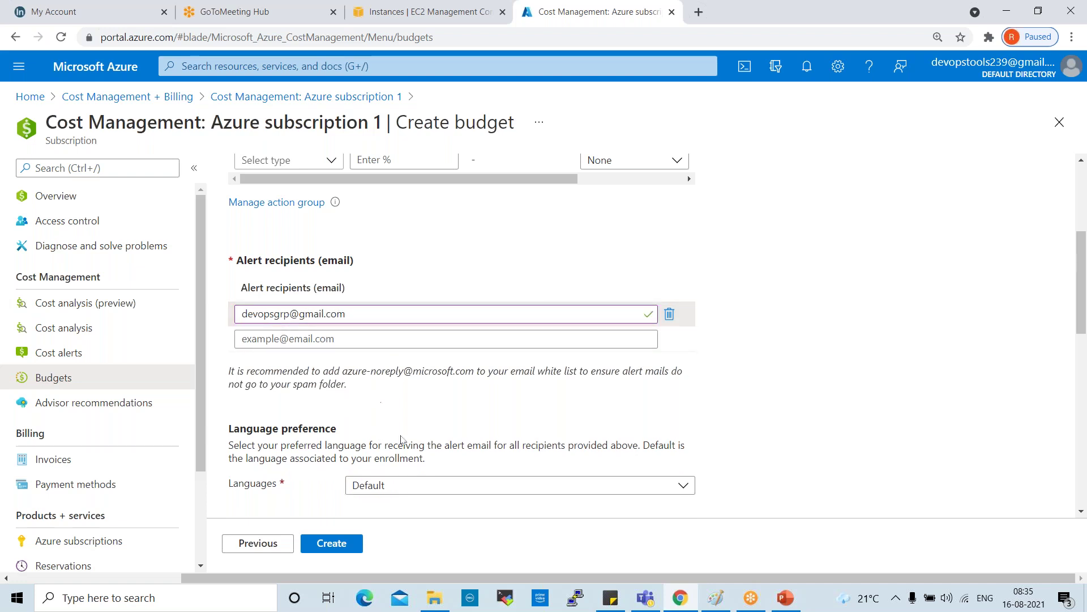
{"action": "scroll", "coordinate": [573, 287], "scroll_direction": "up", "scroll_amount": 3}
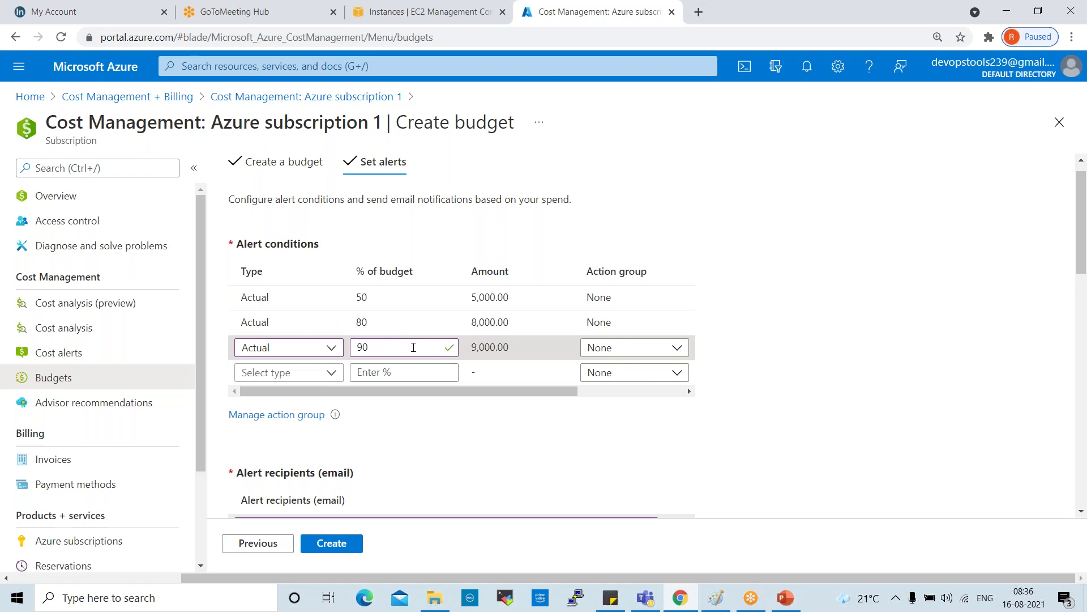
{"action": "scroll", "coordinate": [495, 393], "scroll_direction": "down", "scroll_amount": 6}
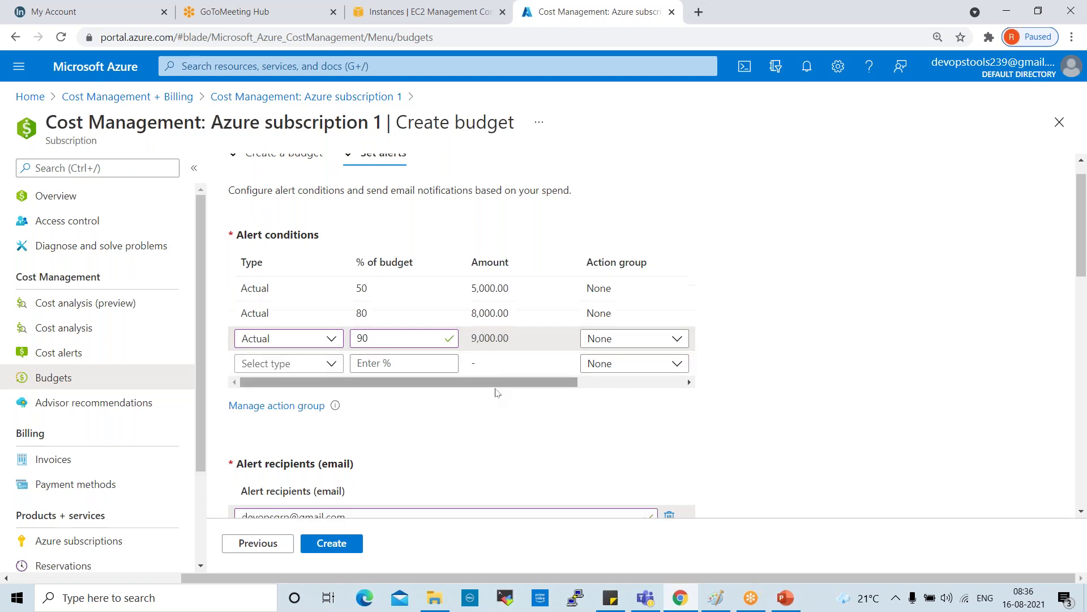
{"action": "scroll", "coordinate": [485, 394], "scroll_direction": "up", "scroll_amount": 2}
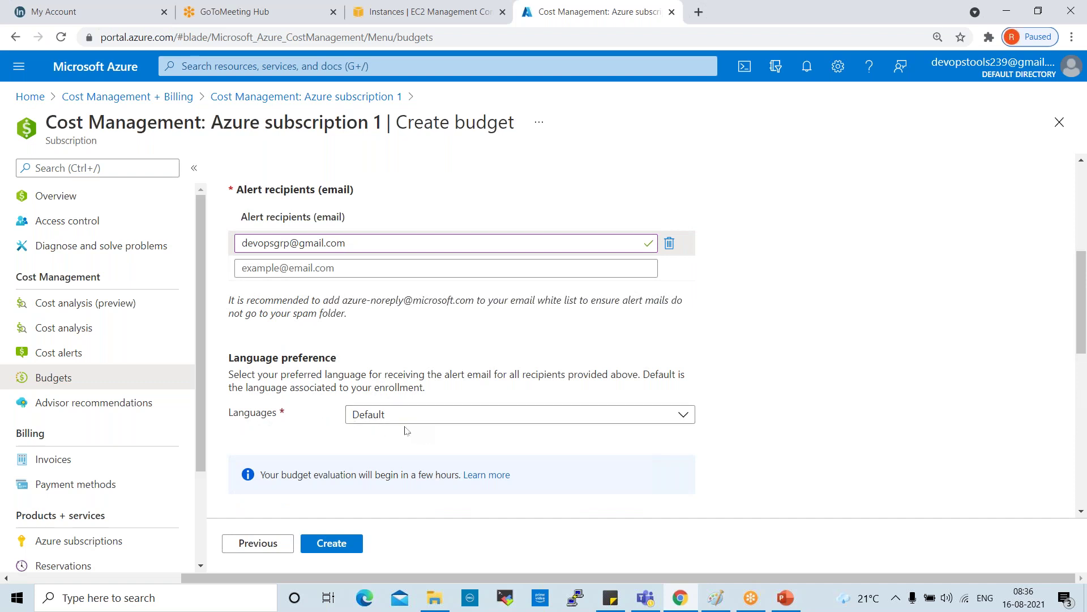
{"action": "scroll", "coordinate": [464, 436], "scroll_direction": "down", "scroll_amount": 4}
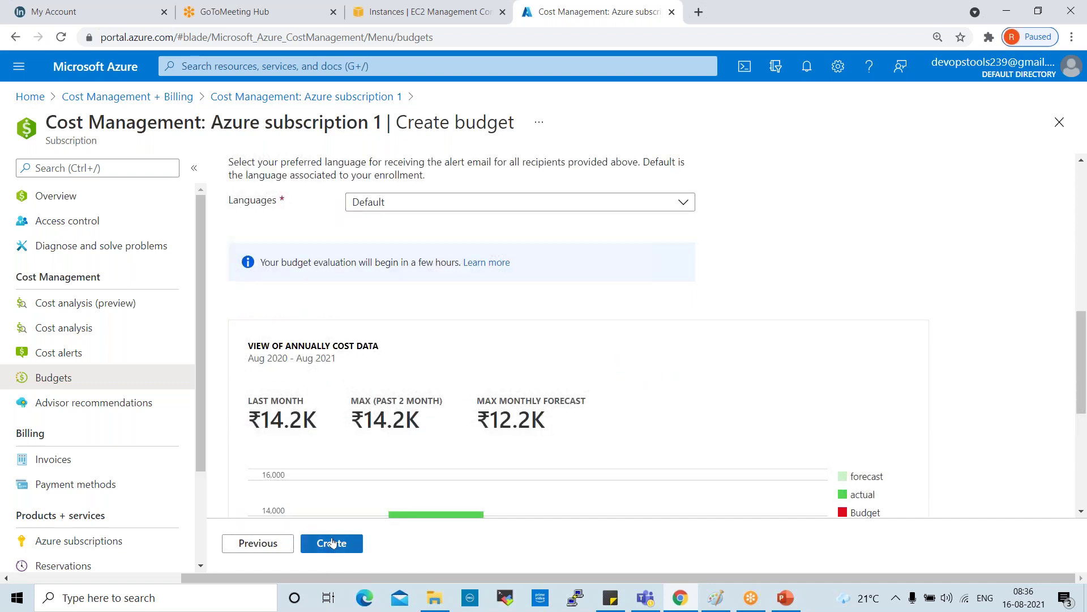
Step: Create the budget, then open the Billing budget's detail page and scroll to its alerts
{"action": "left_click", "coordinate": [333, 543]}
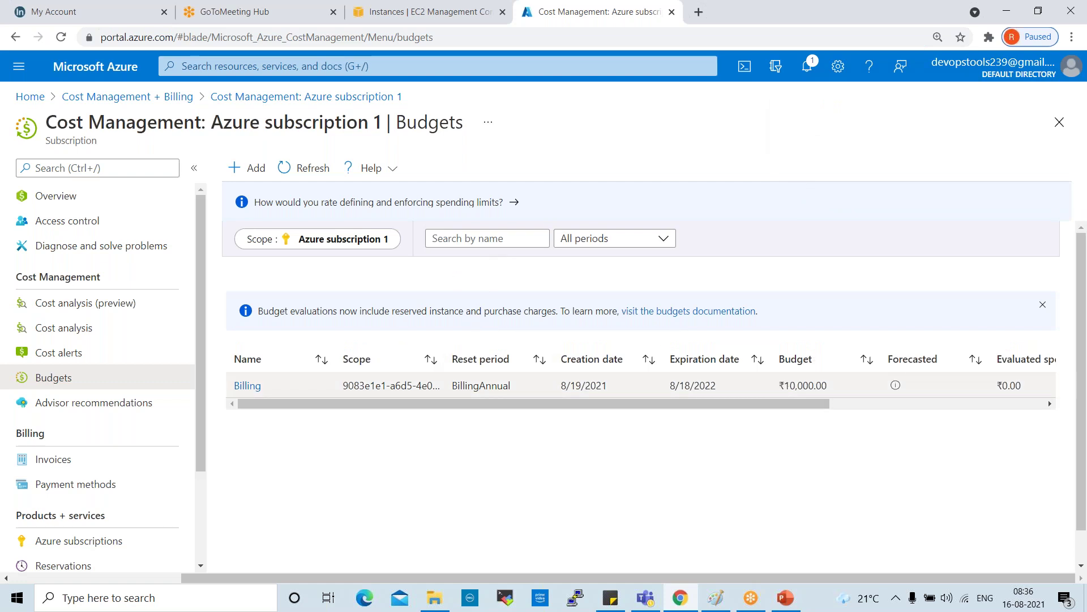
{"action": "left_click", "coordinate": [256, 387]}
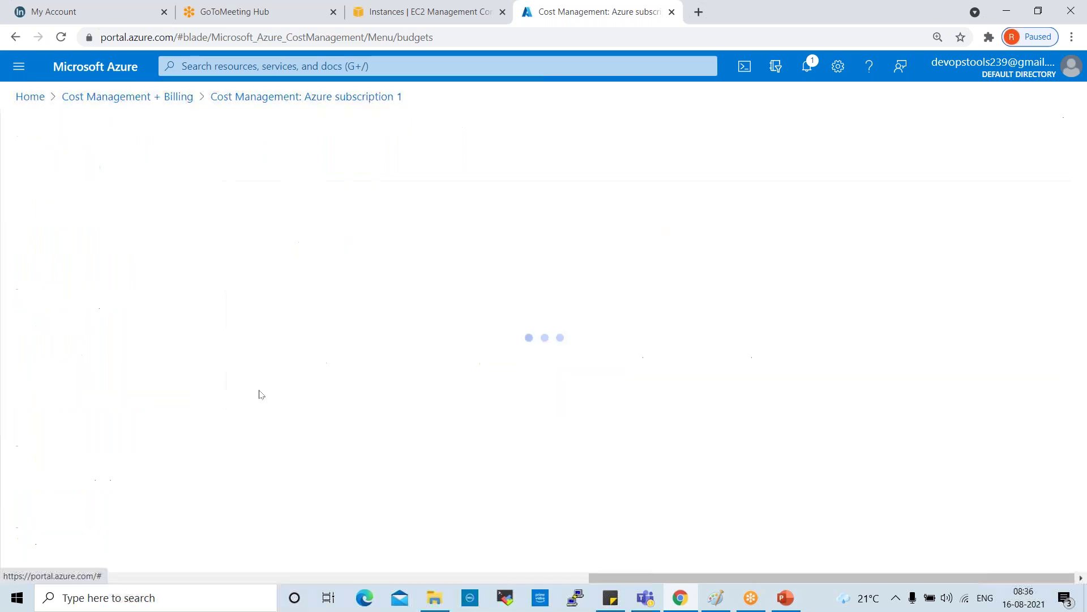
{"action": "scroll", "coordinate": [591, 310], "scroll_direction": "down", "scroll_amount": 4}
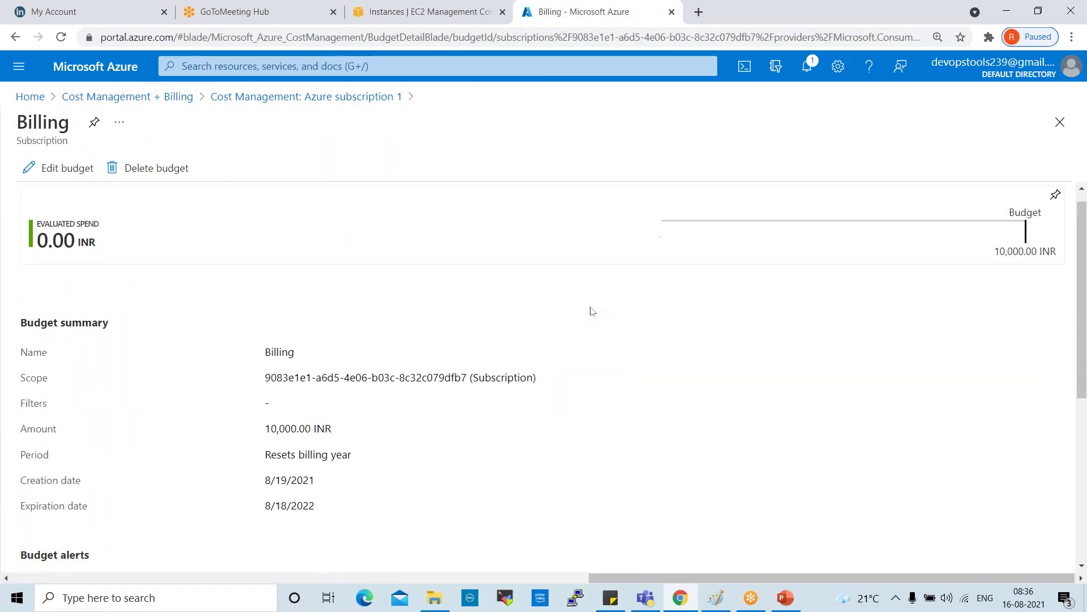
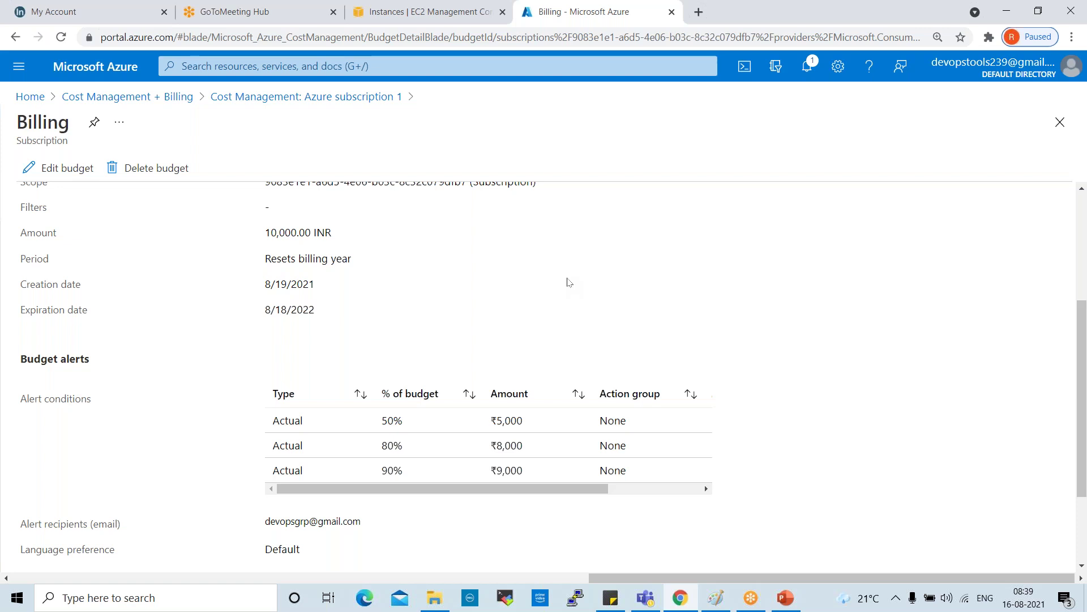
Step: Delete the Billing budget and confirm with Yes, leaving the Budgets list empty
{"action": "left_click", "coordinate": [156, 176]}
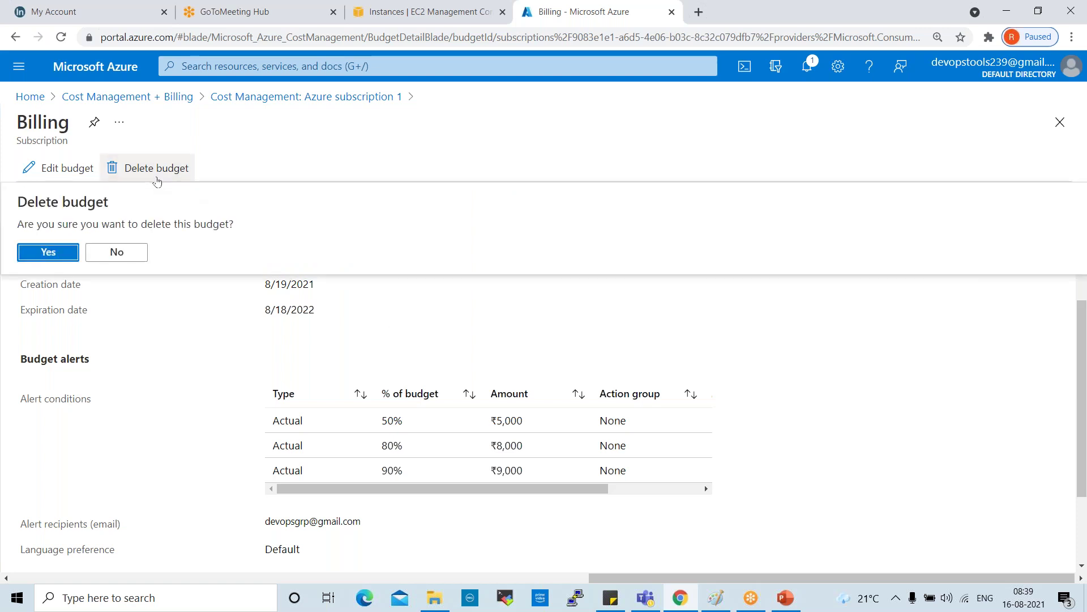
{"action": "left_click", "coordinate": [28, 260]}
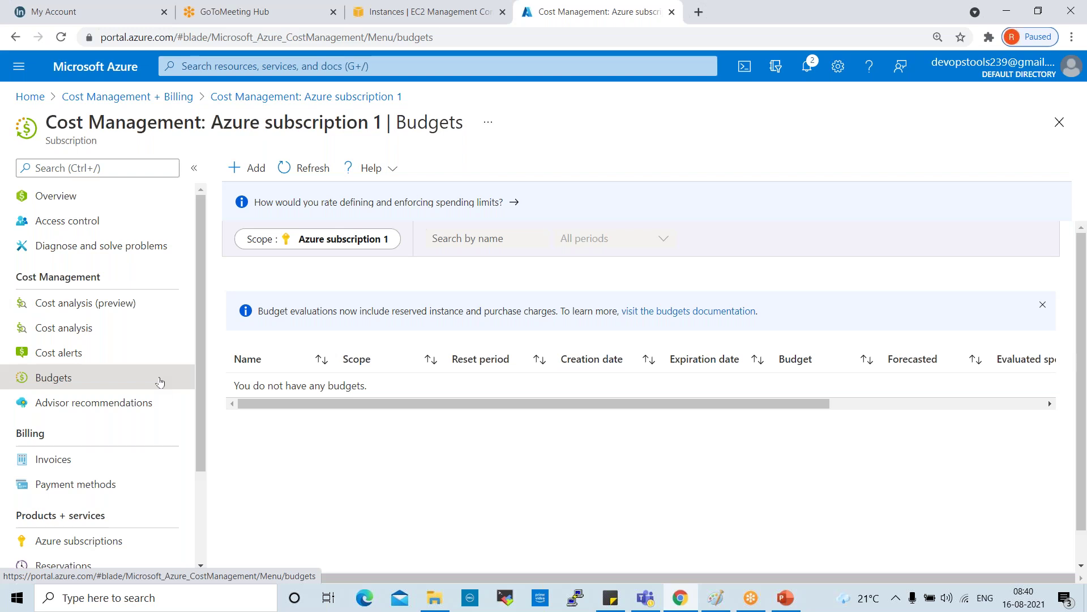
{"action": "scroll", "coordinate": [126, 373], "scroll_direction": "down", "scroll_amount": 3}
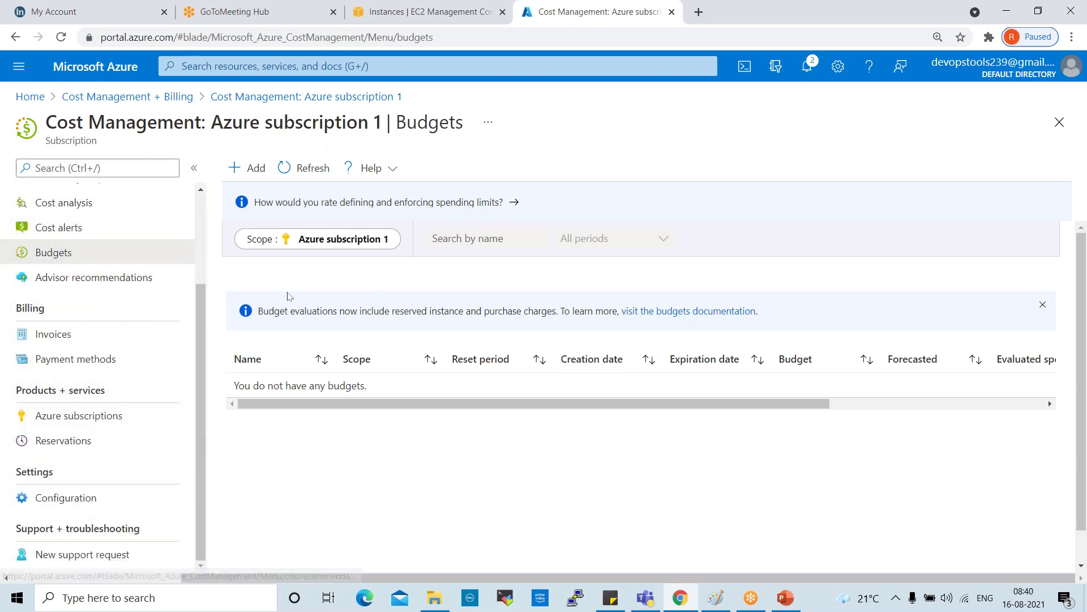
Step: Show Advisor cost recommendations for Azure subscription 1 from the Cost Management menu
{"action": "left_click", "coordinate": [113, 283]}
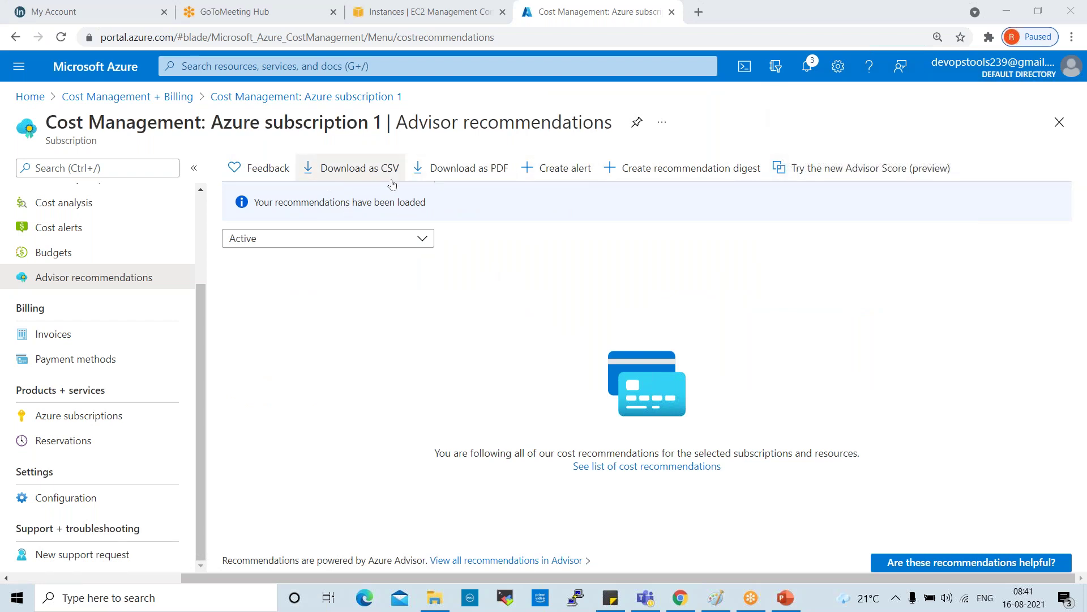
Step: Review the paid invoices, selecting then deselecting the latest, and open Payment methods
{"action": "left_click", "coordinate": [68, 337]}
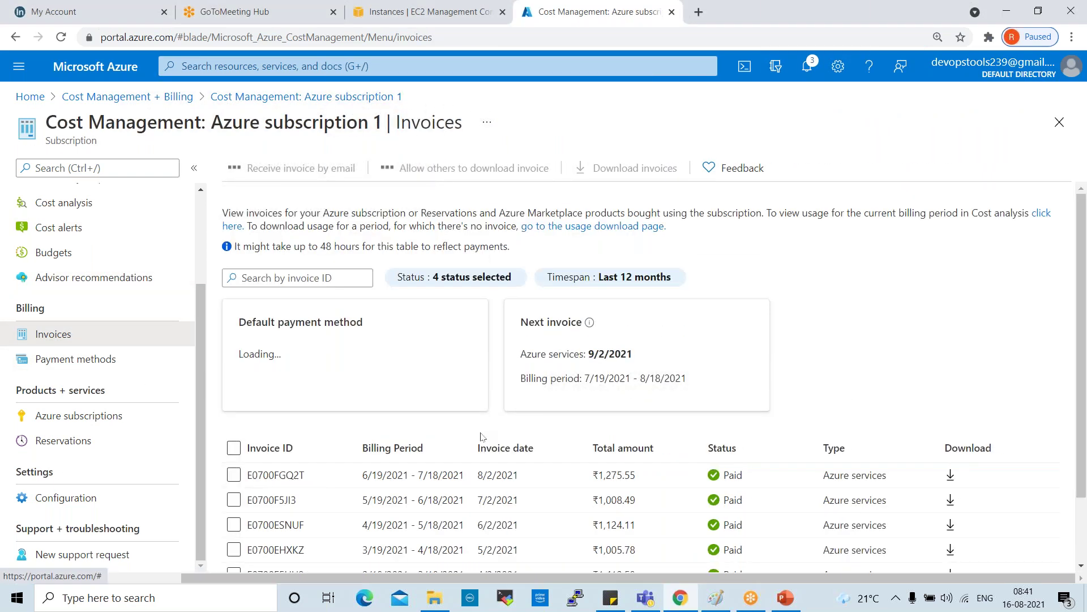
{"action": "scroll", "coordinate": [481, 430], "scroll_direction": "down", "scroll_amount": 2}
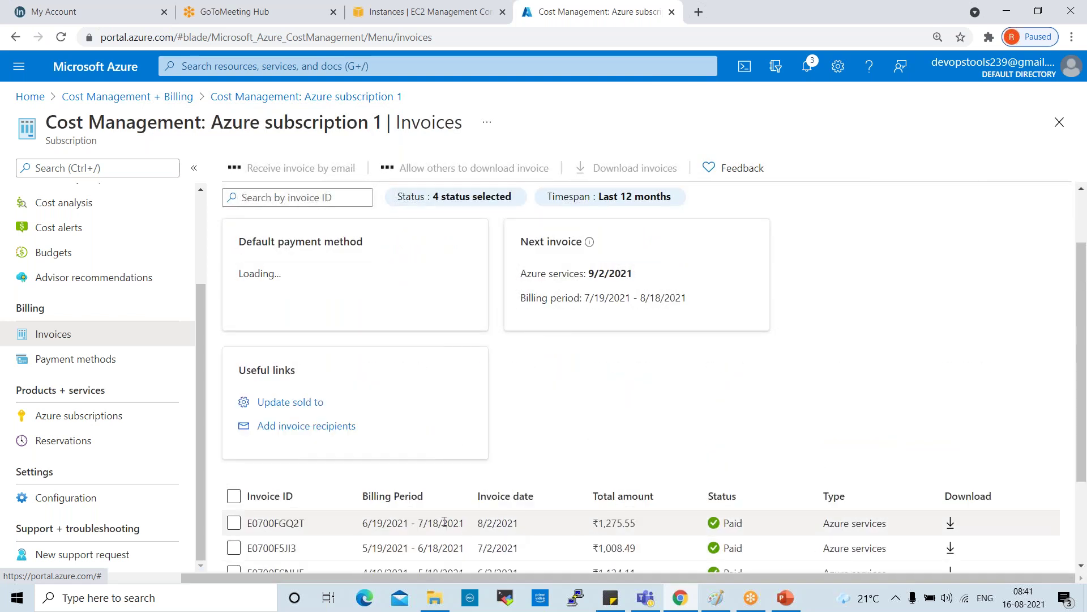
{"action": "scroll", "coordinate": [451, 469], "scroll_direction": "down", "scroll_amount": 1}
{"action": "scroll", "coordinate": [451, 469], "scroll_direction": "down", "scroll_amount": 2}
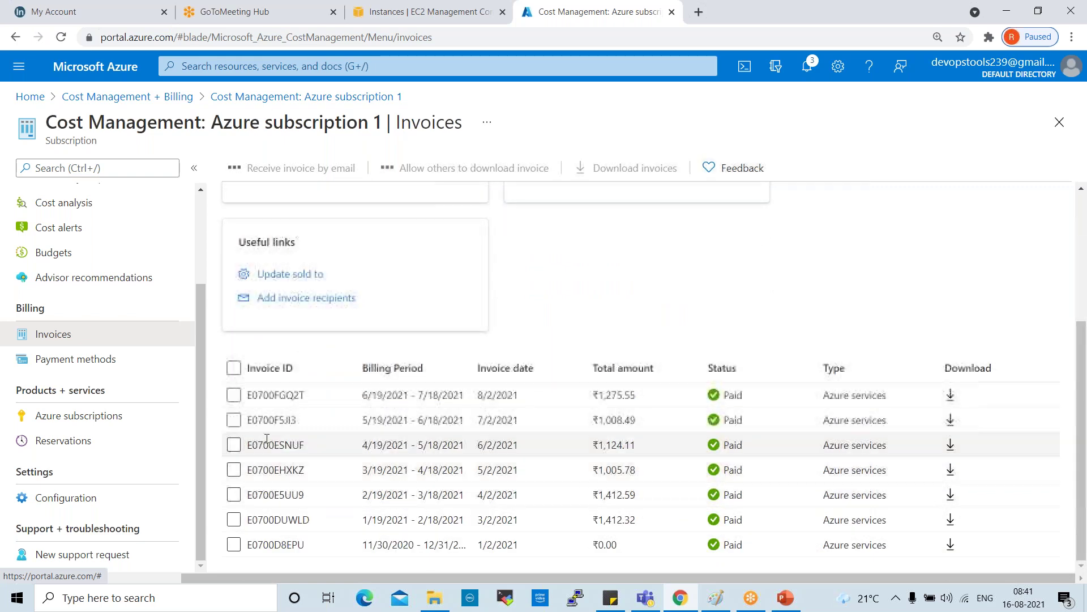
{"action": "scroll", "coordinate": [333, 446], "scroll_direction": "down", "scroll_amount": 3}
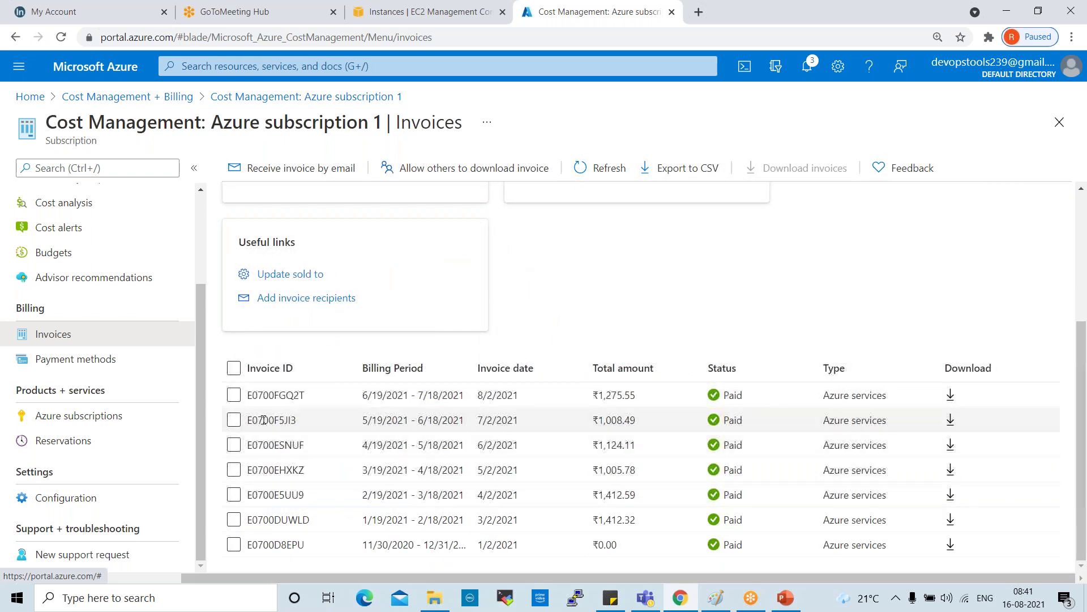
{"action": "left_click", "coordinate": [234, 394]}
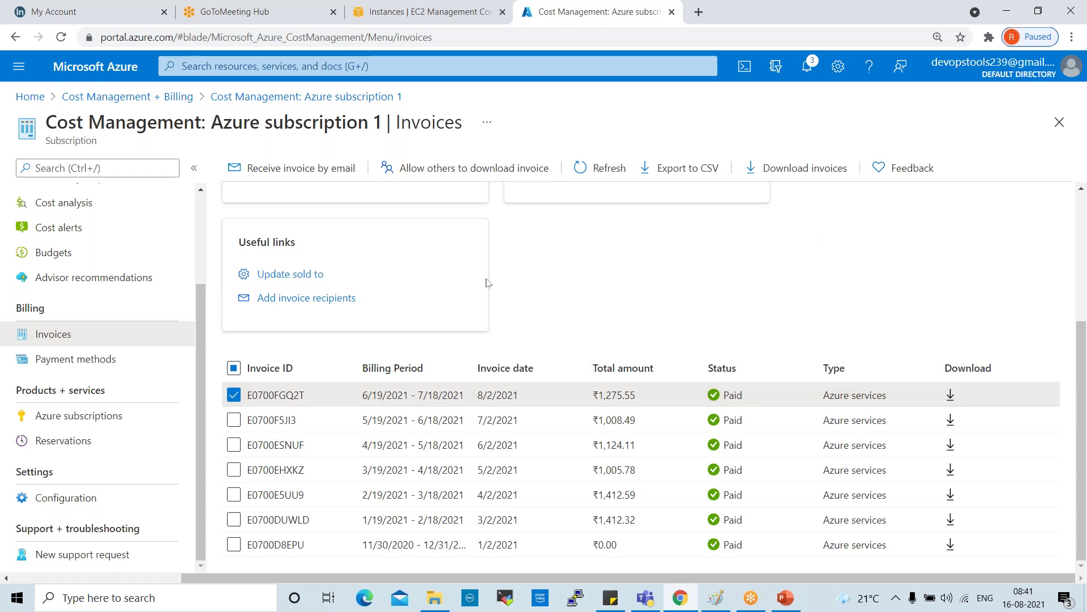
{"action": "left_click", "coordinate": [234, 394]}
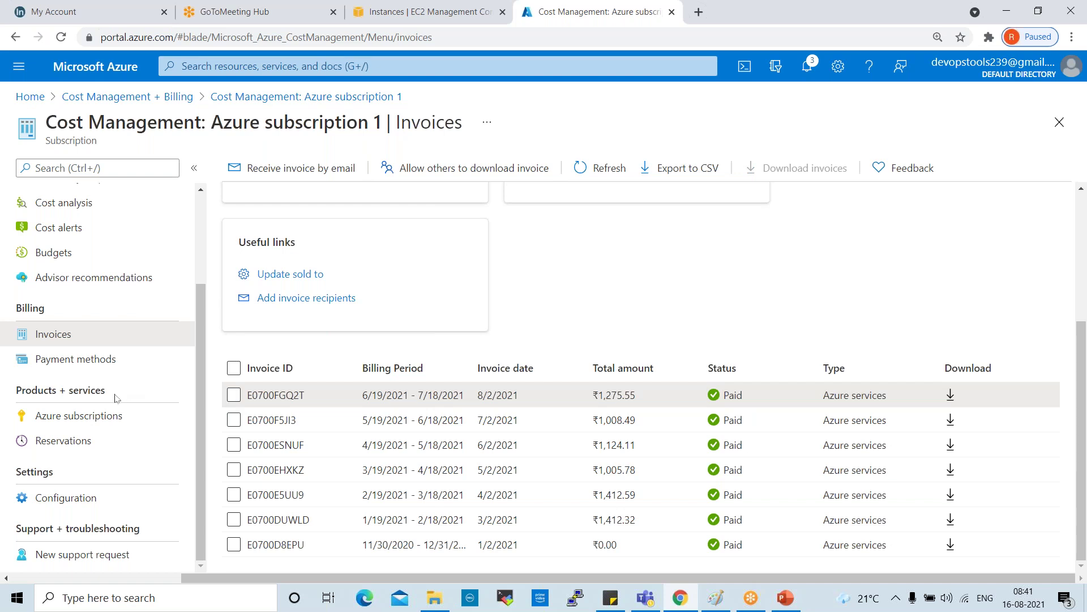
{"action": "left_click", "coordinate": [82, 365]}
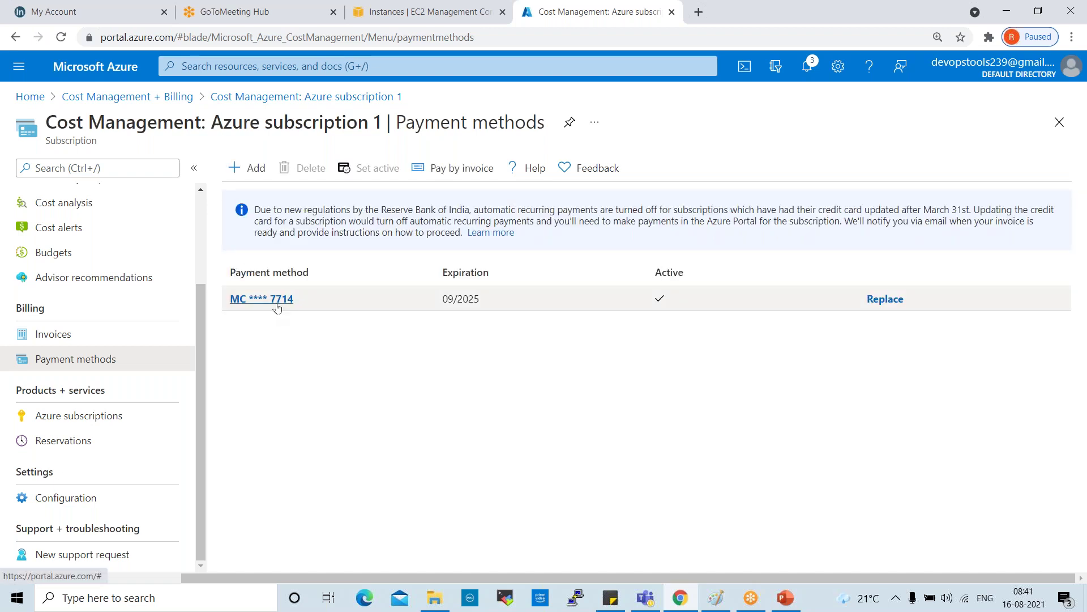
{"action": "left_click", "coordinate": [277, 307]}
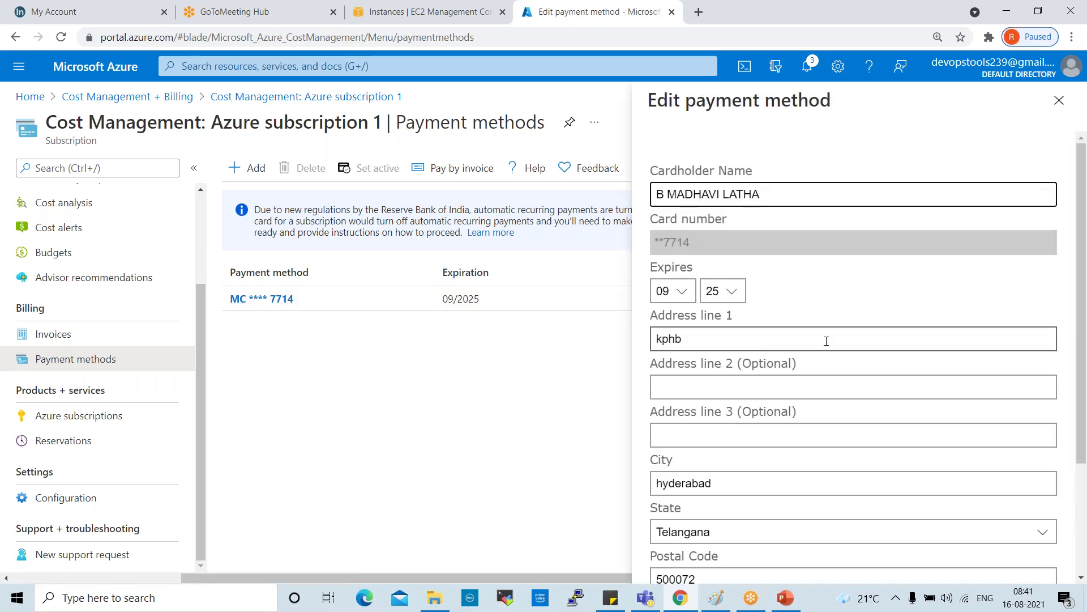
{"action": "scroll", "coordinate": [825, 342], "scroll_direction": "down", "scroll_amount": 3}
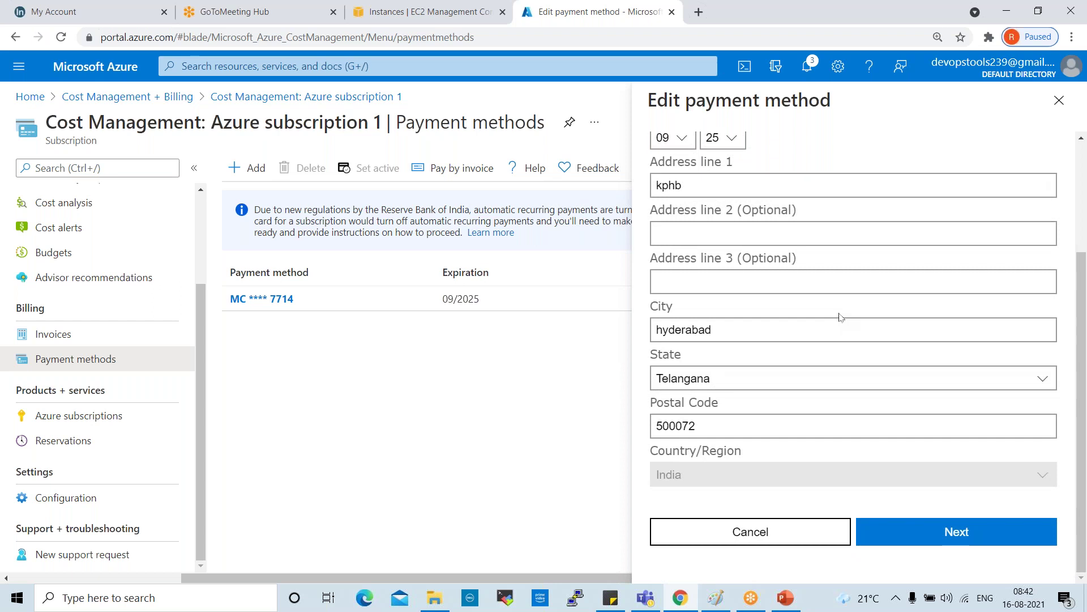
{"action": "scroll", "coordinate": [838, 317], "scroll_direction": "up", "scroll_amount": 3}
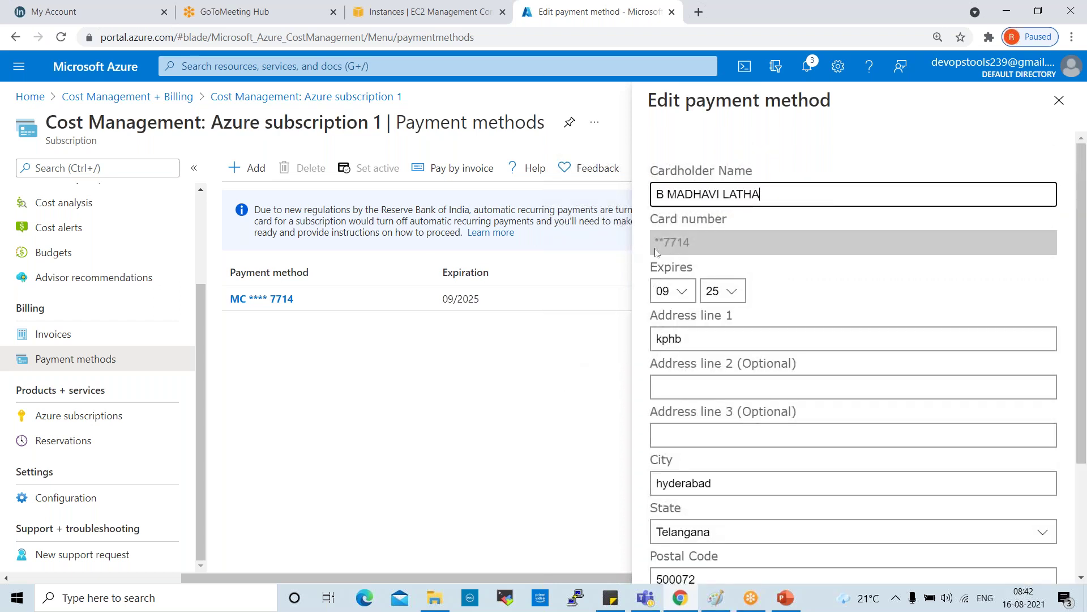
{"action": "left_click", "coordinate": [1059, 100]}
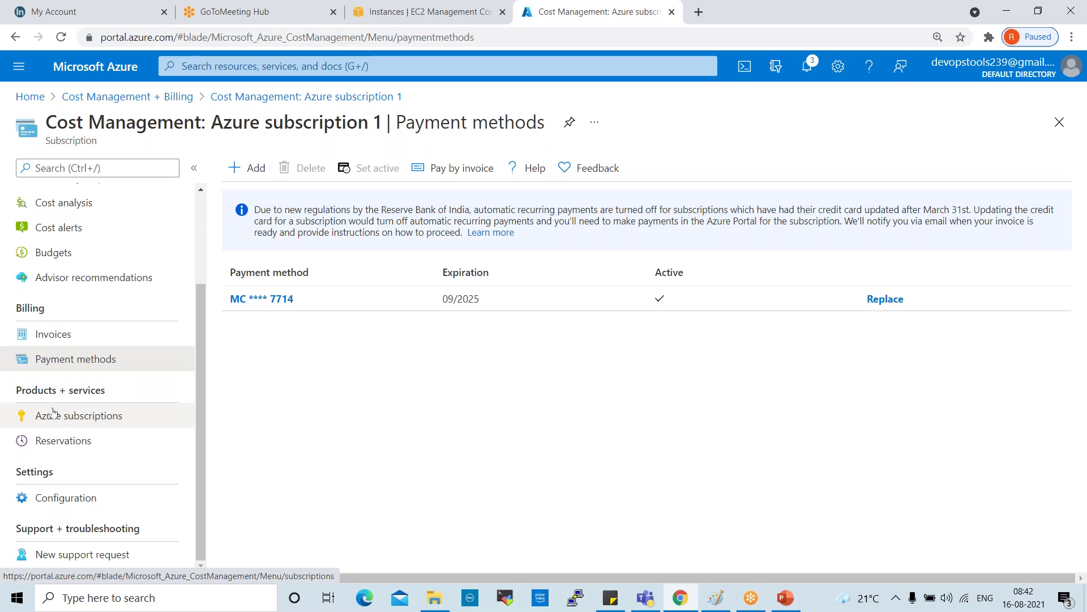
{"action": "left_click", "coordinate": [53, 414]}
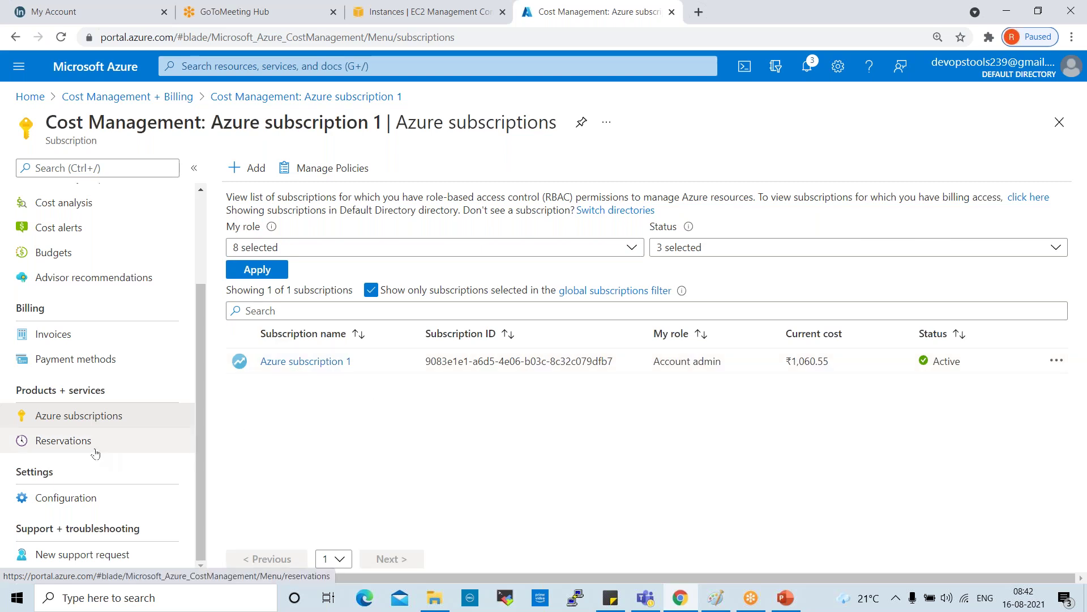
{"action": "left_click", "coordinate": [320, 363]}
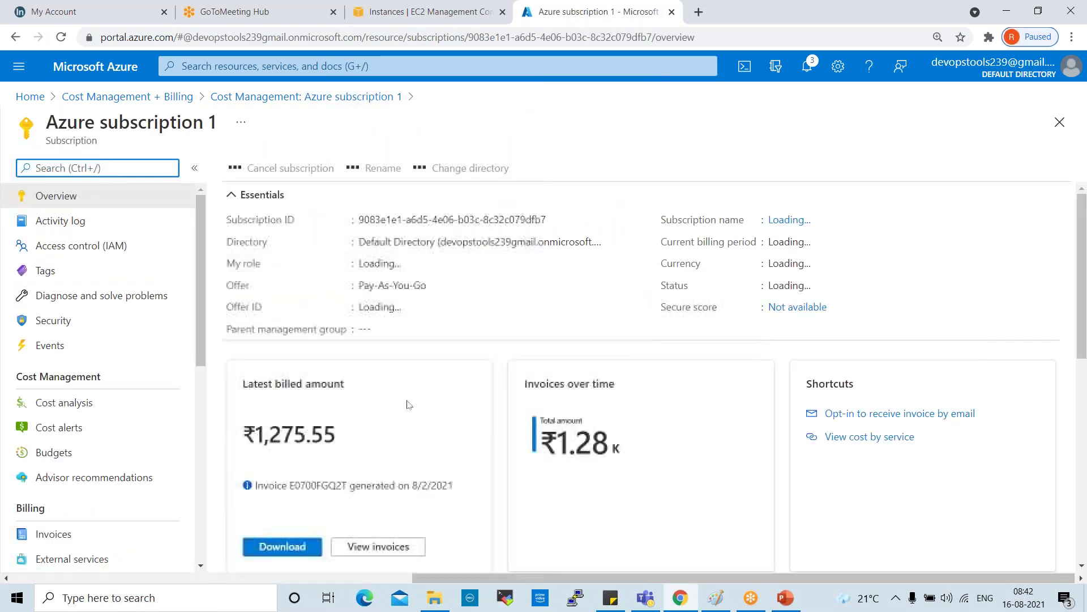
{"action": "scroll", "coordinate": [408, 404], "scroll_direction": "down", "scroll_amount": 5}
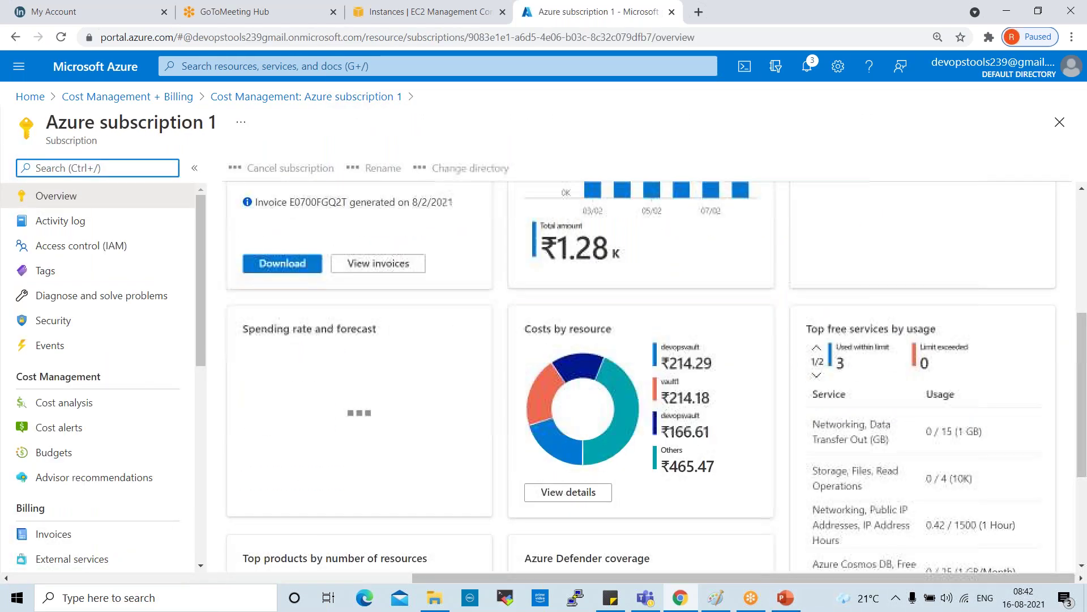
{"action": "scroll", "coordinate": [403, 415], "scroll_direction": "down", "scroll_amount": 3}
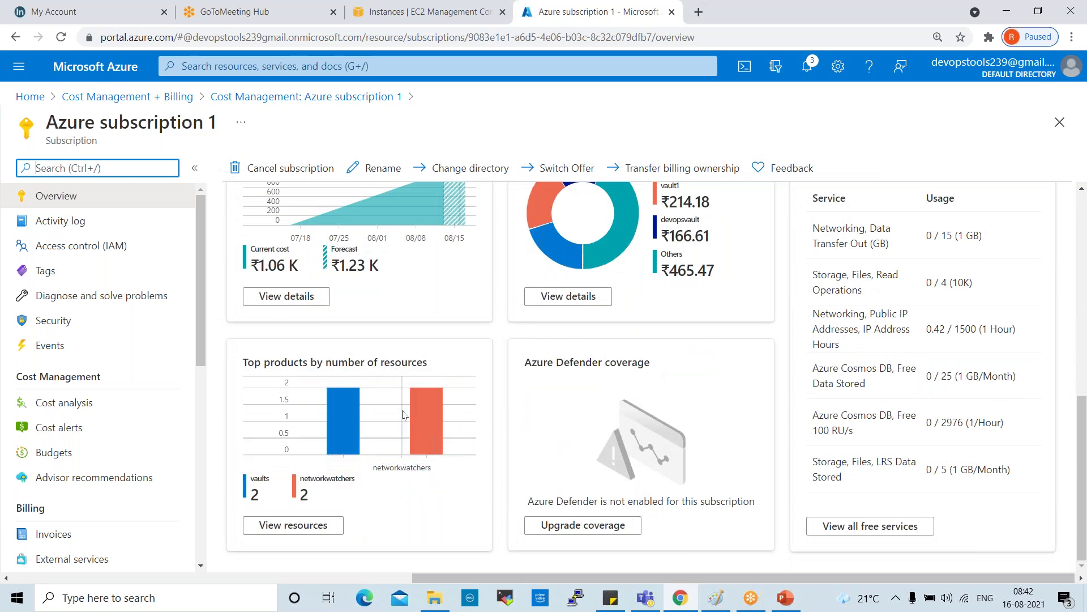
{"action": "scroll", "coordinate": [404, 415], "scroll_direction": "up", "scroll_amount": 9}
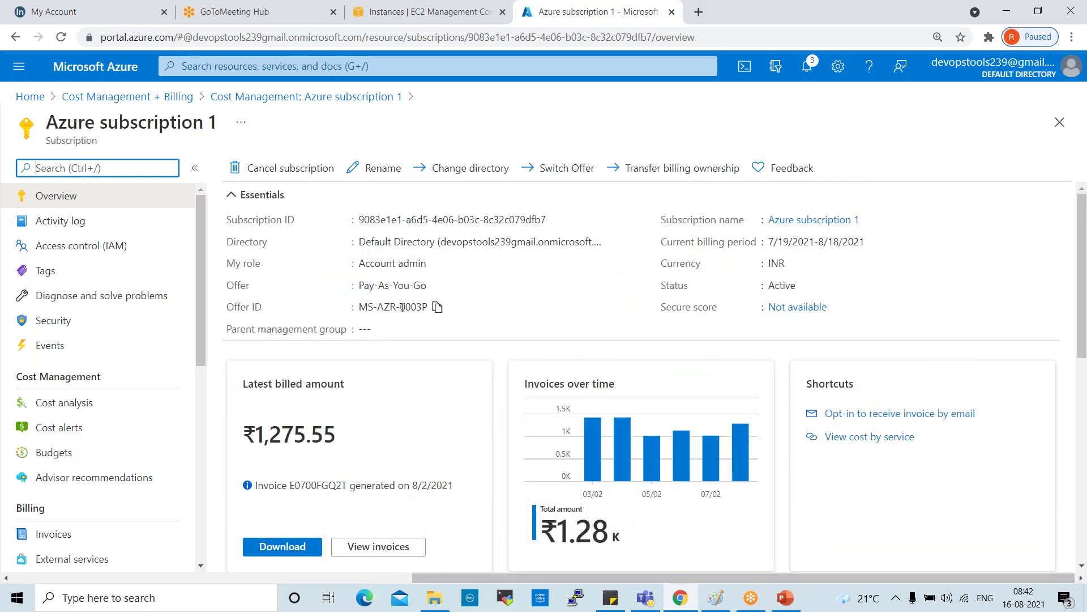
{"action": "left_click", "coordinate": [455, 288]}
{"action": "left_click_drag", "start_coordinate": [455, 289], "coordinate": [353, 286]}
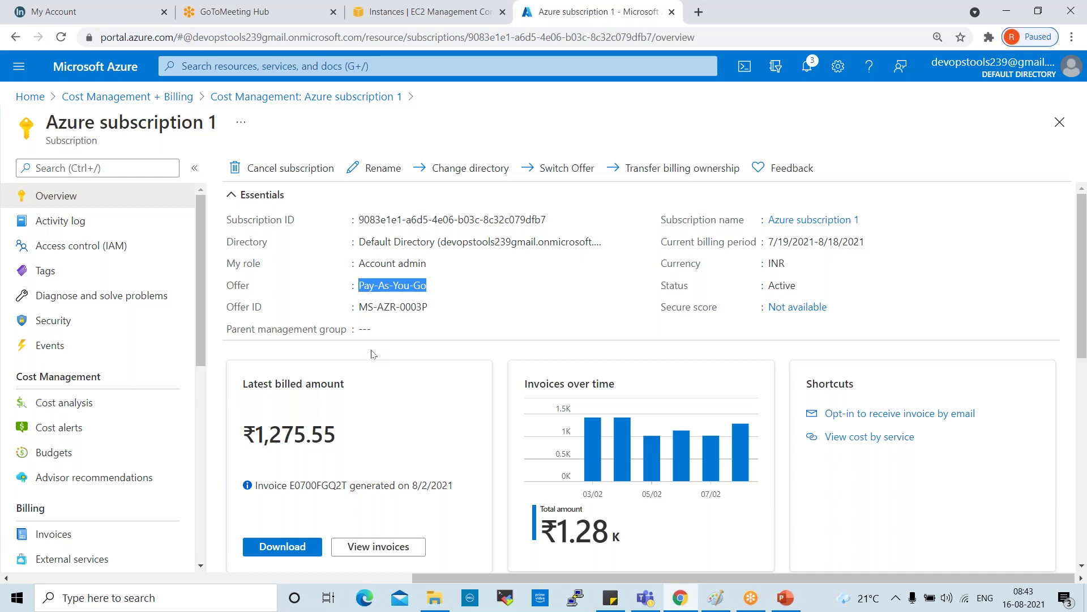
{"action": "scroll", "coordinate": [142, 397], "scroll_direction": "down", "scroll_amount": 5}
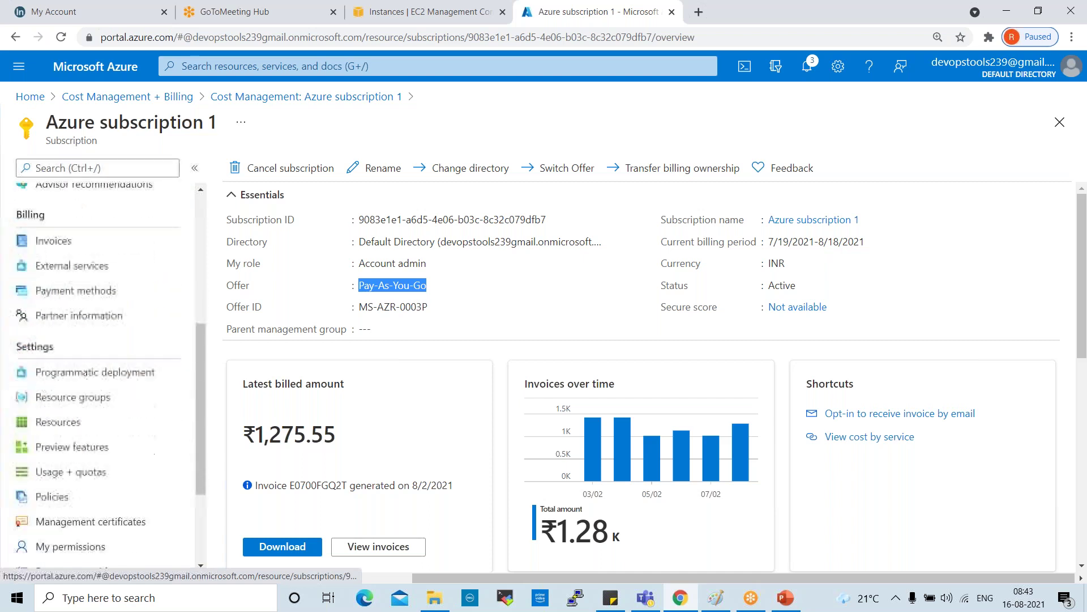
{"action": "scroll", "coordinate": [144, 397], "scroll_direction": "down", "scroll_amount": 3}
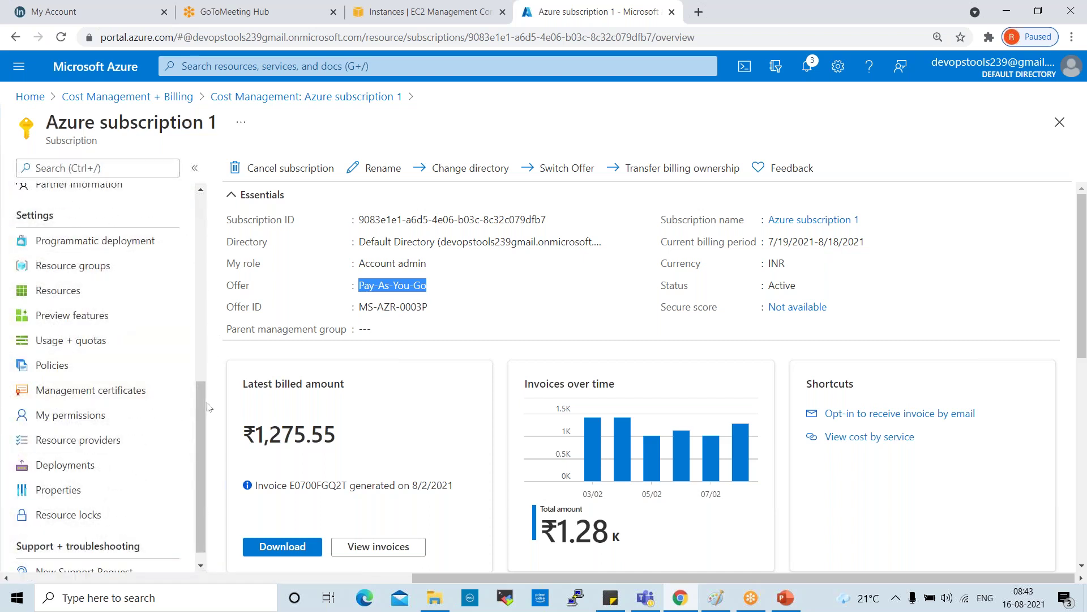
{"action": "left_click_drag", "start_coordinate": [201, 399], "coordinate": [200, 270]}
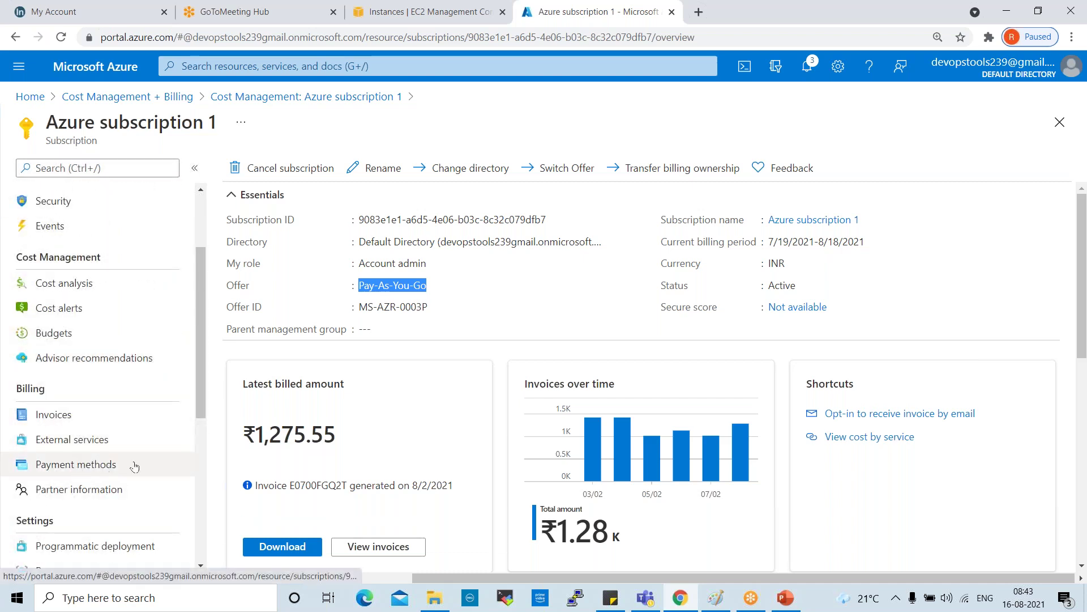
{"action": "scroll", "coordinate": [107, 456], "scroll_direction": "down", "scroll_amount": 4}
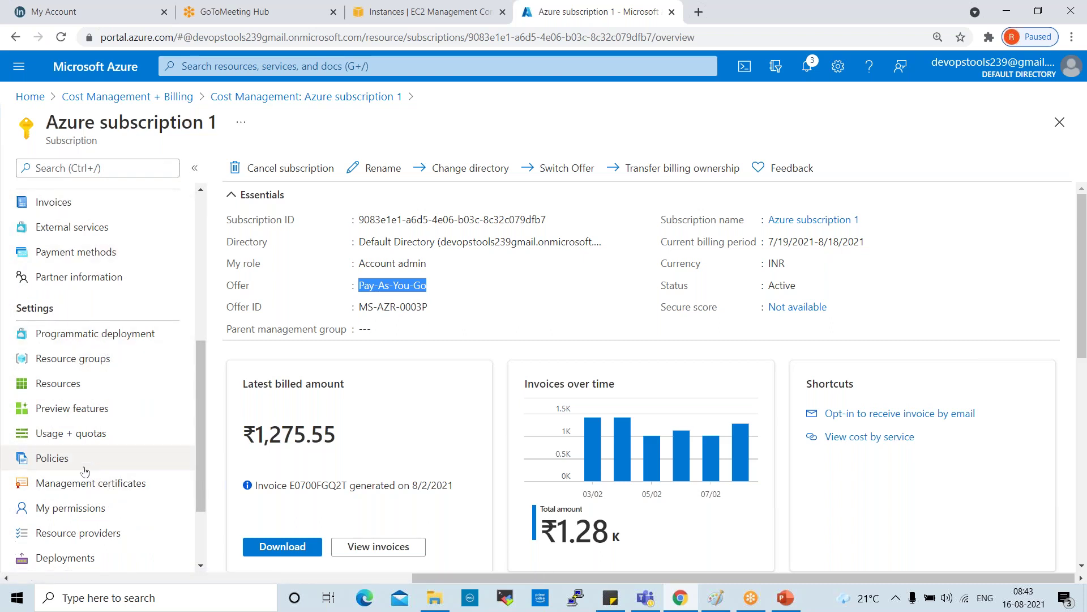
Step: Open Usage + quotas under Settings to list the subscription's 4559 quota records
{"action": "left_click", "coordinate": [94, 437]}
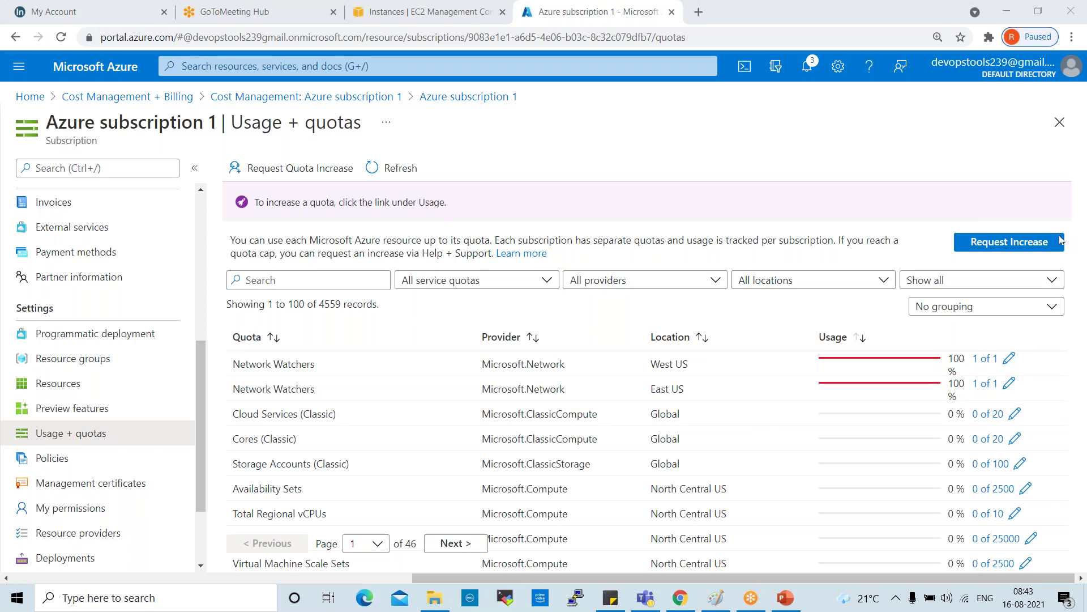
Step: Open Policies, check the Events page, then show the Compliance summary of 15 non-compliant policies
{"action": "left_click", "coordinate": [90, 458]}
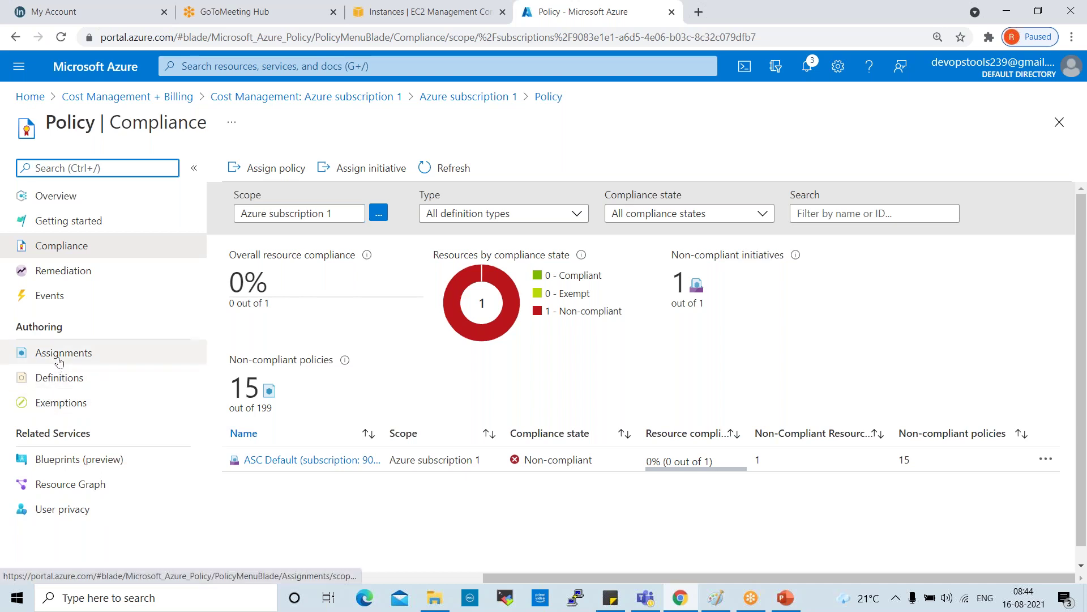
{"action": "left_click", "coordinate": [54, 297]}
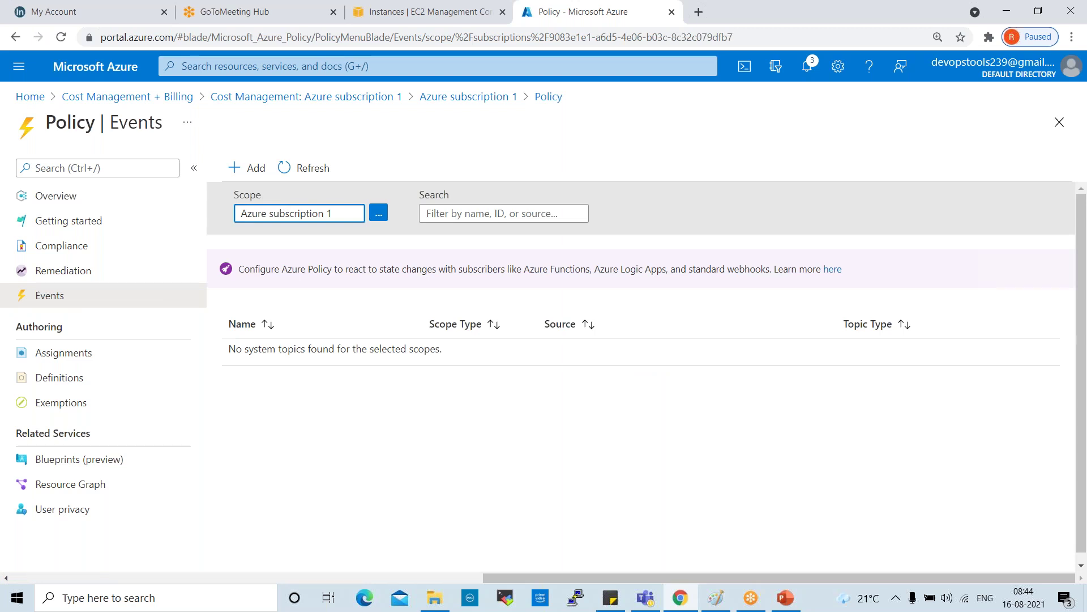
{"action": "left_click", "coordinate": [72, 247]}
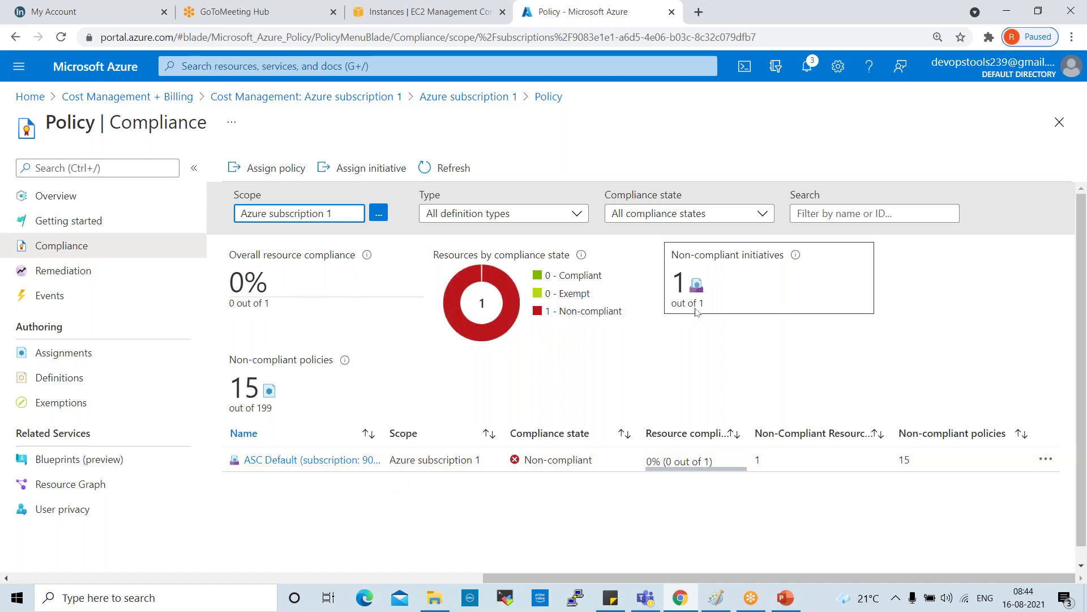
Step: Use the 'Cost Management: Azure subscription 1' breadcrumb to return to the subscriptions list
{"action": "left_click", "coordinate": [327, 101]}
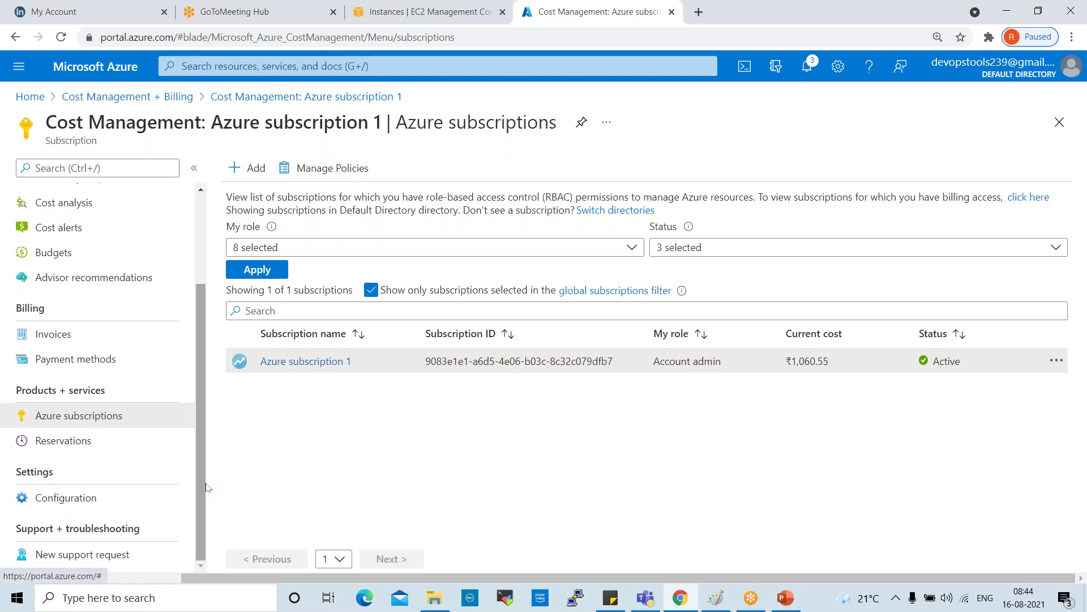
Step: Open New support request under Support + troubleshooting, getting a Basics form with Billing issue type
{"action": "left_click", "coordinate": [65, 561]}
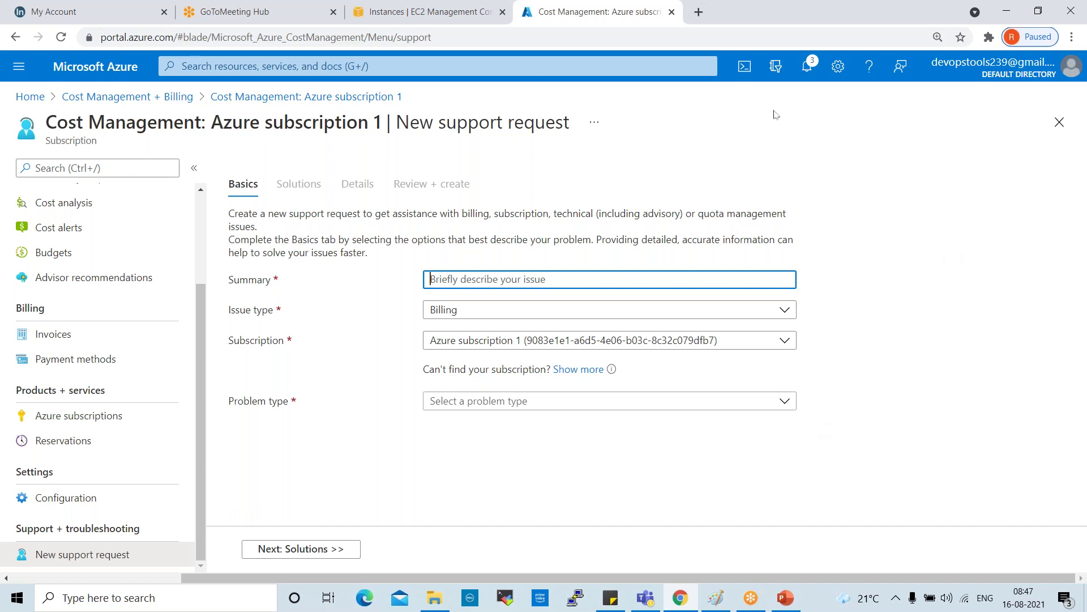
{"action": "scroll", "coordinate": [88, 241], "scroll_direction": "up", "scroll_amount": 3}
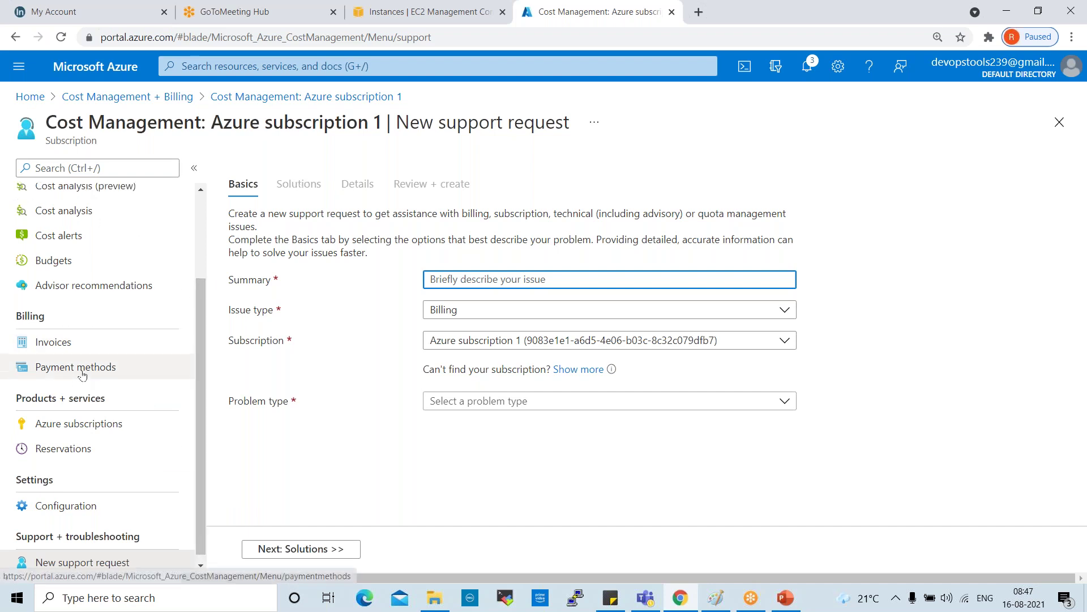